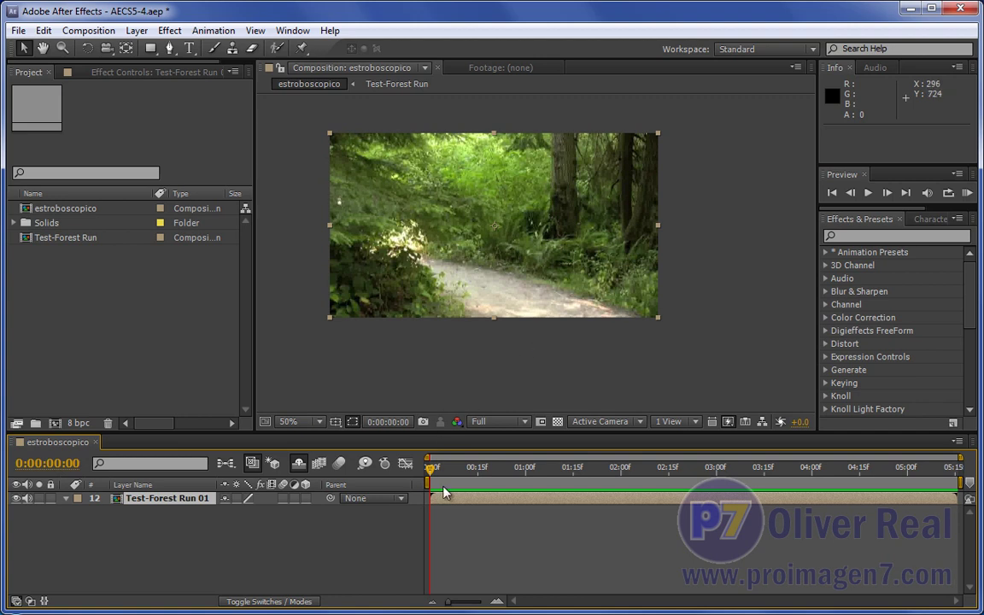
# Play a realtime preview of the stroboscopic forest-run composite.
pyautogui.press('space')
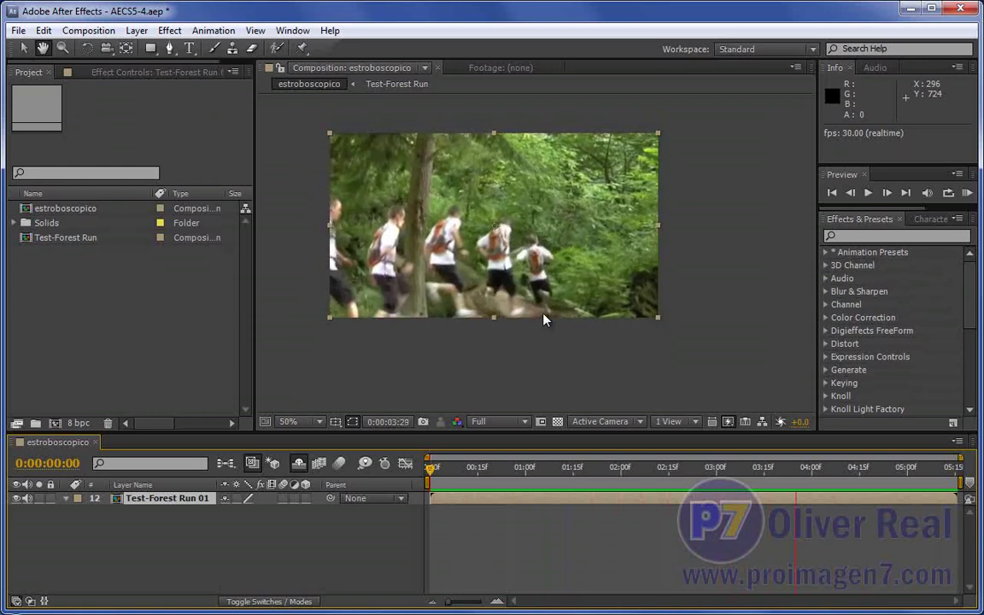
pyautogui.click(527, 467)
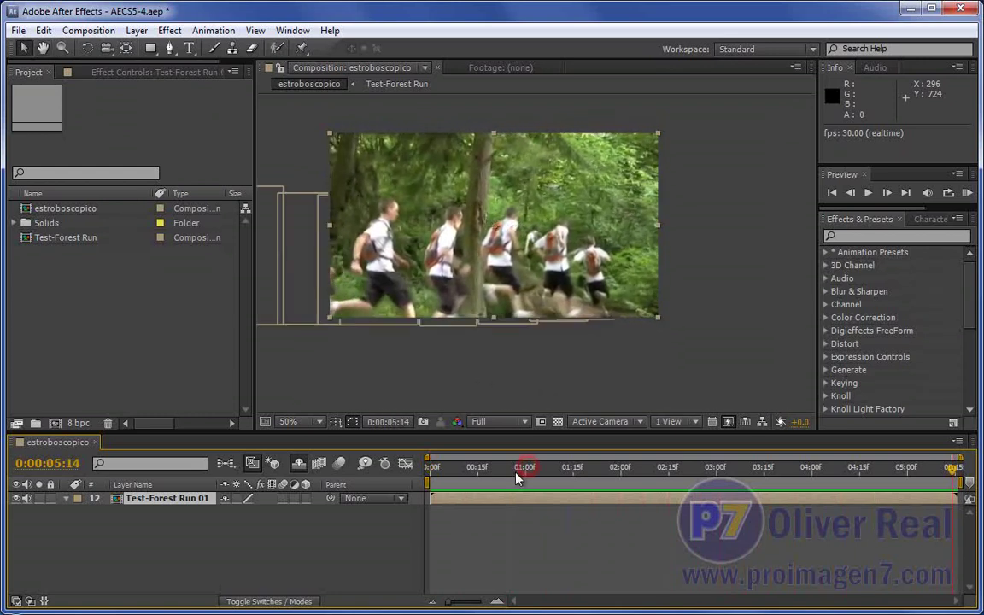
pyautogui.click(420, 483)
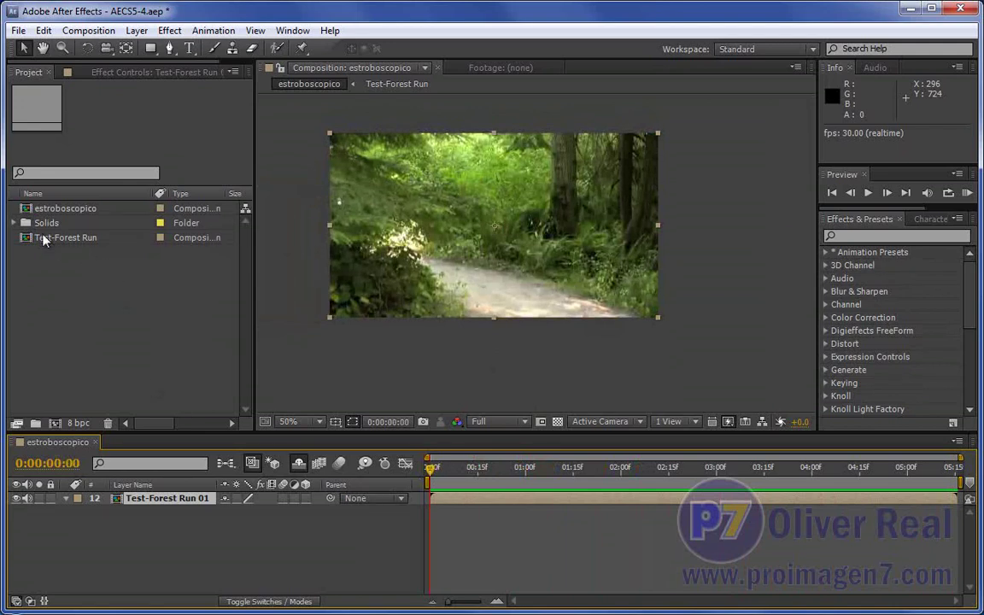
# Build the Test-Forest Run 3 comp from the Test-Forest Run clip, scrub it, return to frame one.
pyautogui.moveTo(24, 238); pyautogui.dragTo(76, 313)
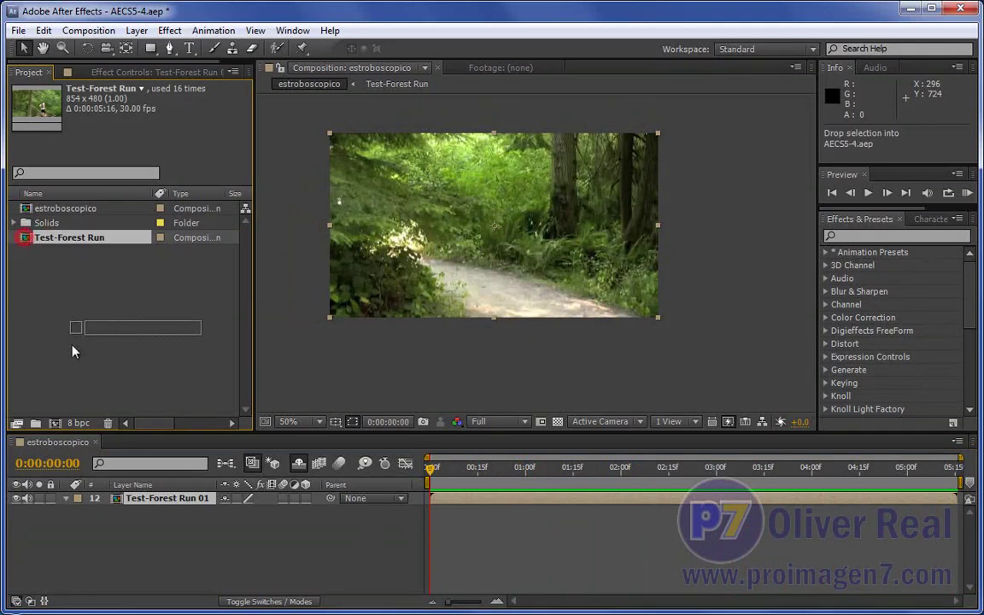
pyautogui.moveTo(75, 314); pyautogui.dragTo(55, 423)
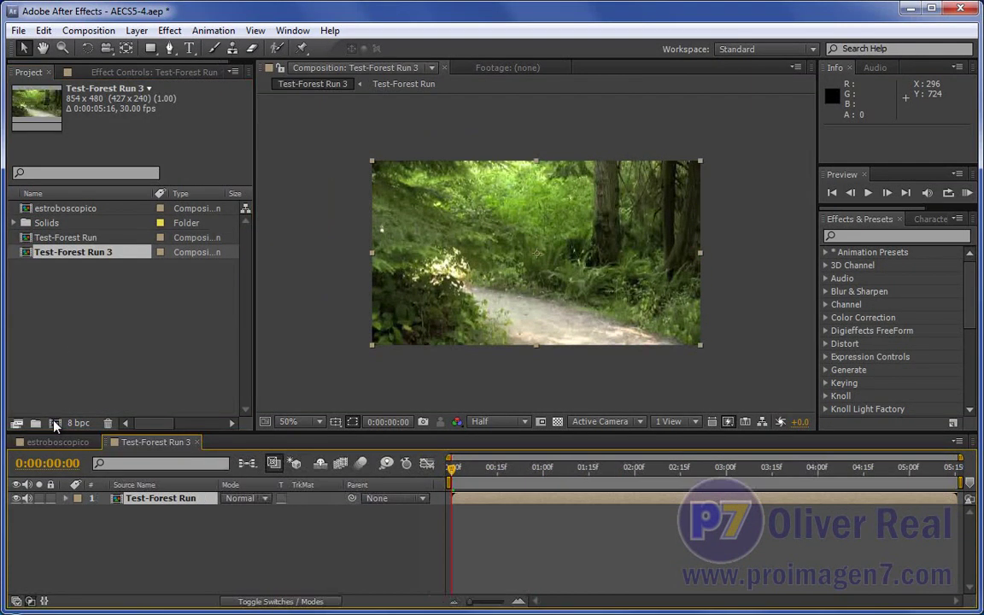
pyautogui.click(135, 441)
pyautogui.moveTo(451, 478)
pyautogui.mouseDown()
pyautogui.moveTo(808, 484)
pyautogui.moveTo(418, 482)
pyautogui.moveTo(614, 483)
pyautogui.moveTo(962, 505)
pyautogui.mouseUp()
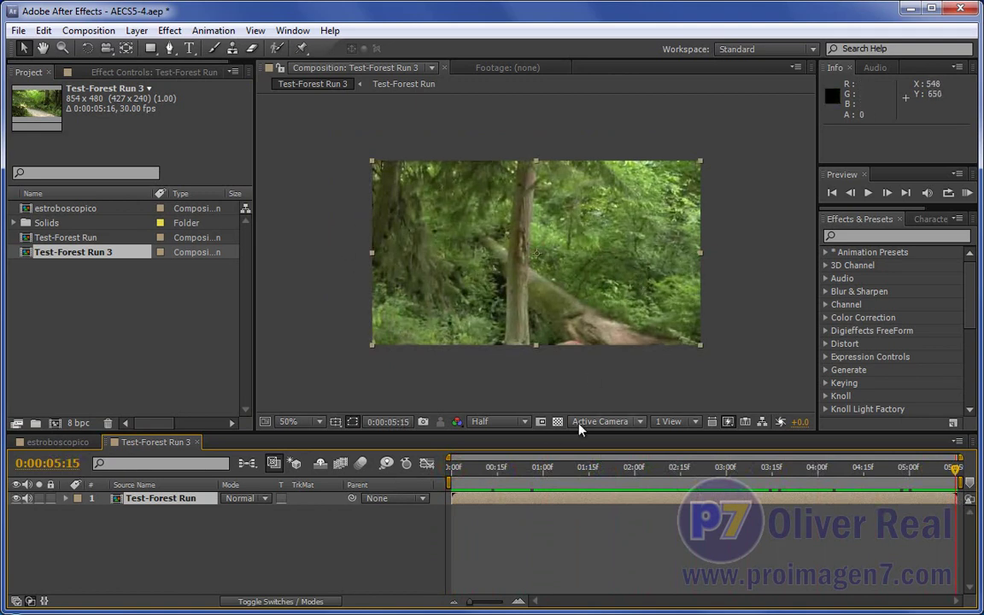
pyautogui.moveTo(504, 468); pyautogui.dragTo(415, 473)
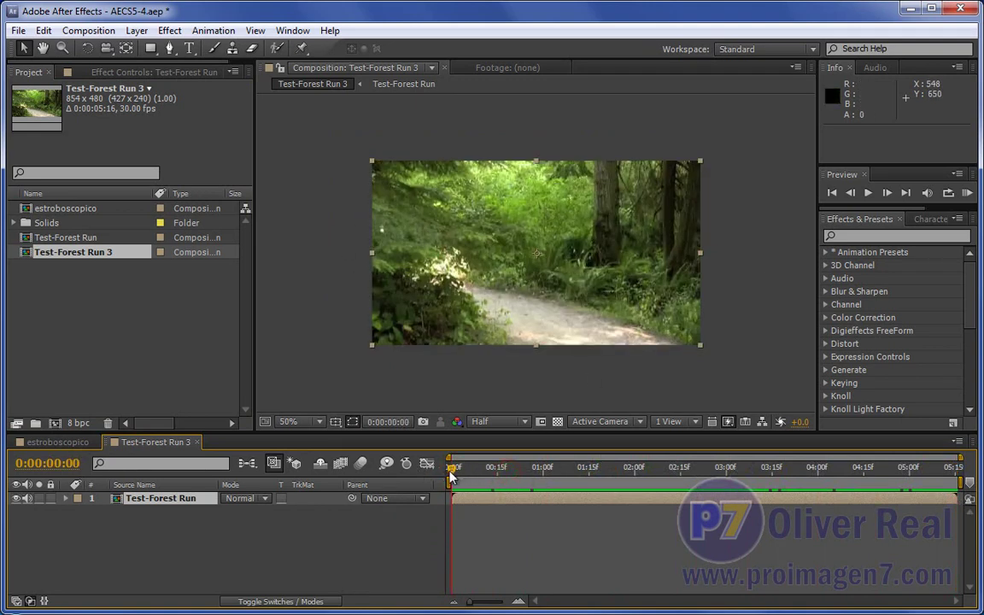
pyautogui.click(477, 472)
pyautogui.moveTo(477, 473); pyautogui.dragTo(484, 473)
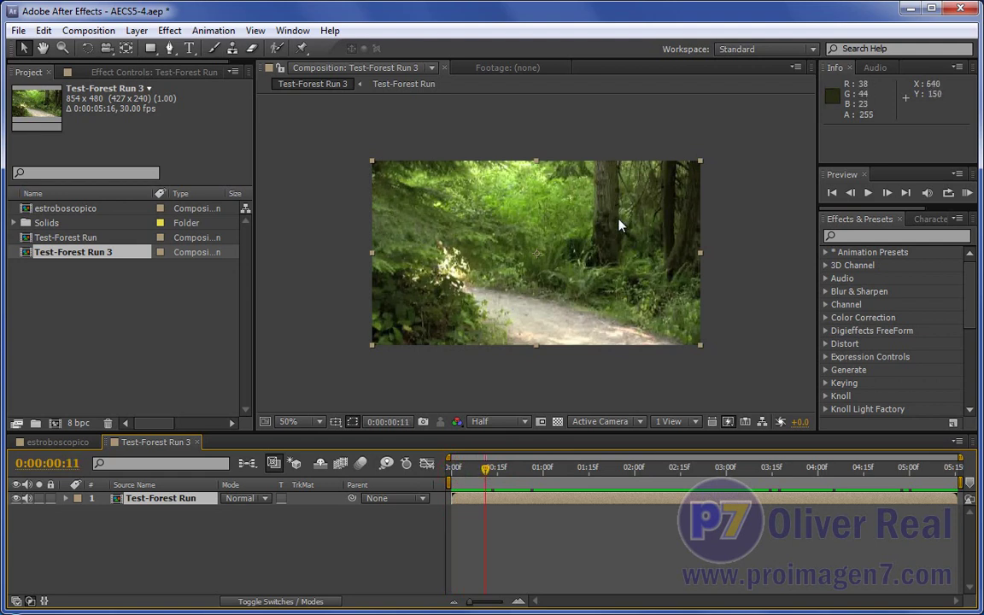
pyautogui.moveTo(484, 472); pyautogui.dragTo(534, 469)
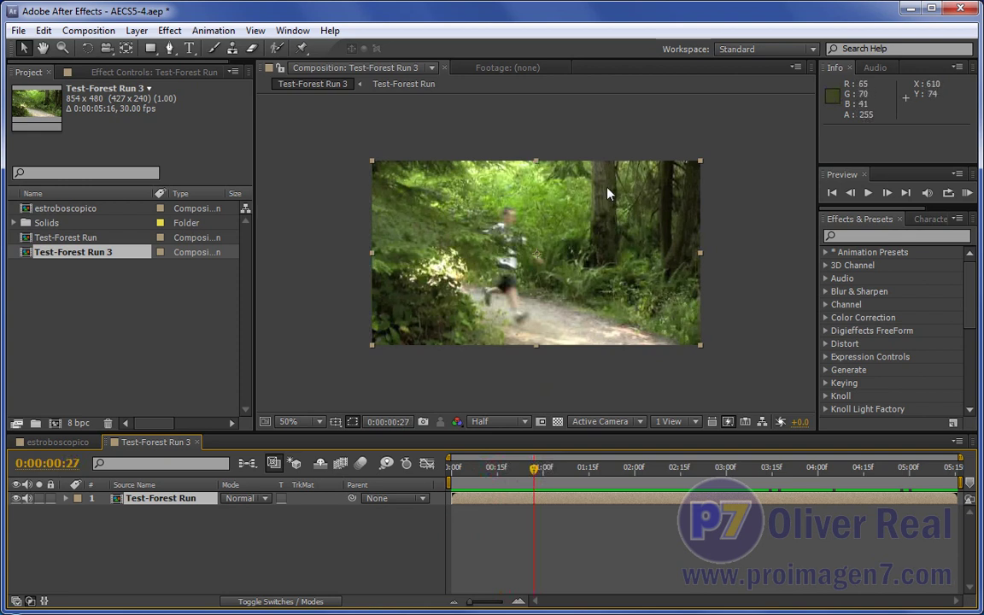
pyautogui.moveTo(533, 474); pyautogui.dragTo(571, 474)
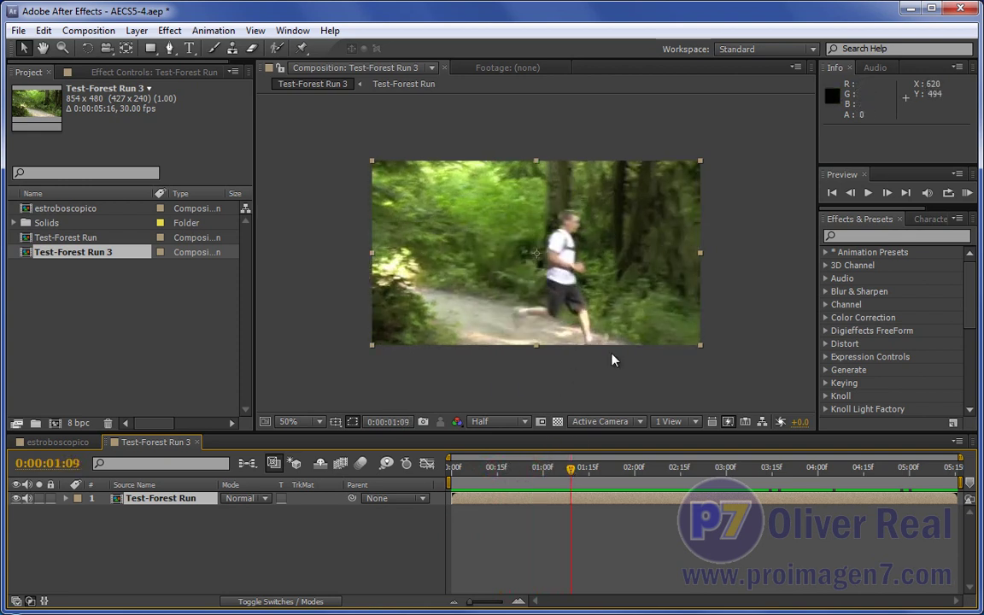
pyautogui.moveTo(572, 466); pyautogui.dragTo(501, 467)
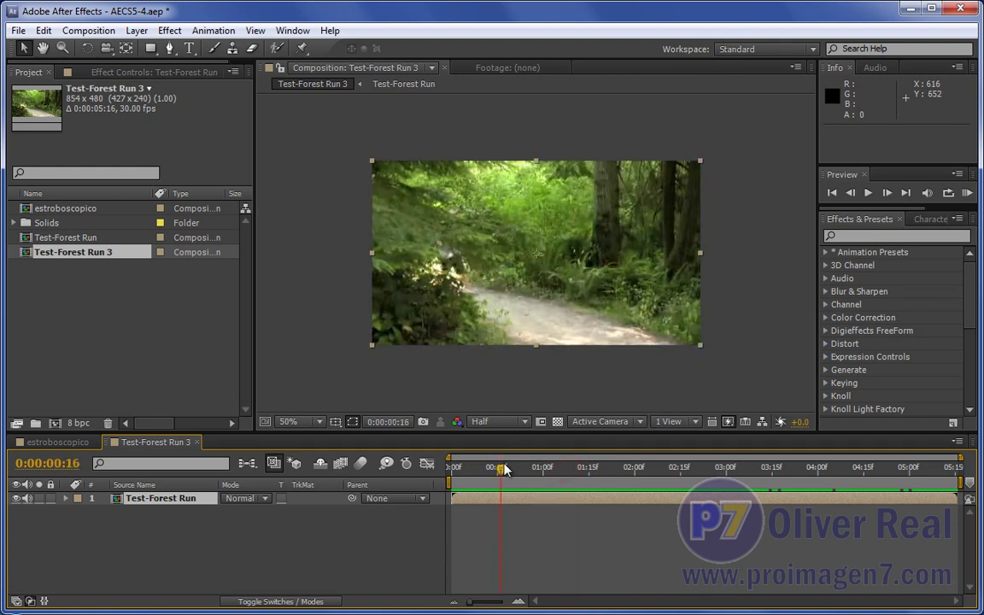
pyautogui.moveTo(501, 468); pyautogui.dragTo(651, 475)
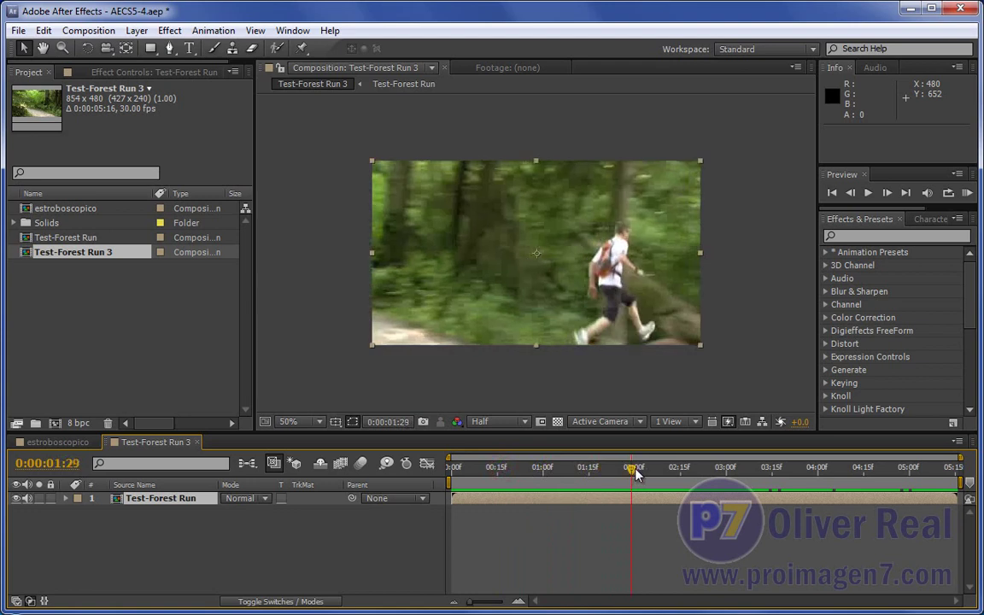
pyautogui.moveTo(649, 475); pyautogui.dragTo(505, 478)
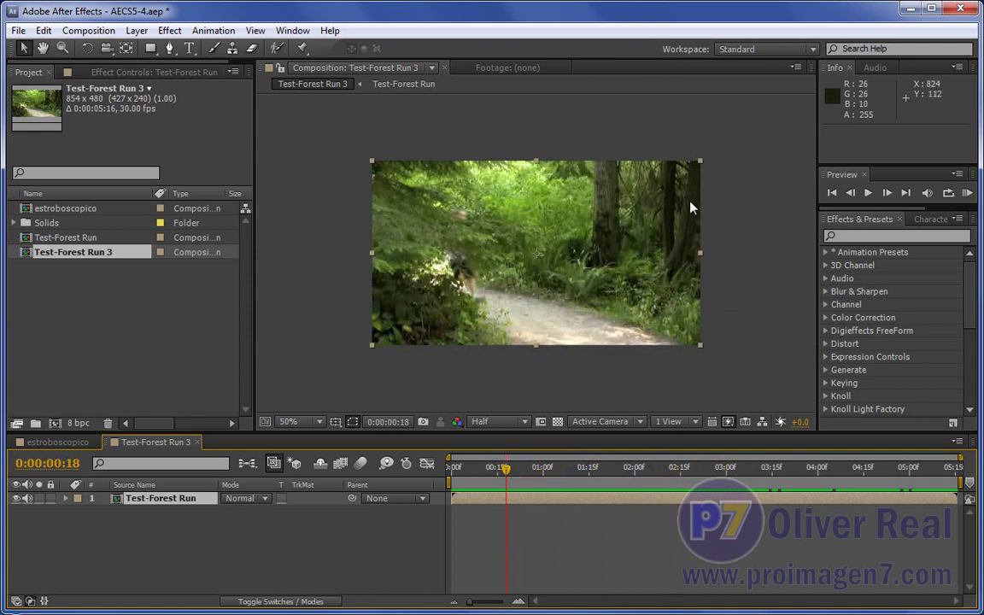
pyautogui.moveTo(506, 470)
pyautogui.mouseDown()
pyautogui.moveTo(688, 484)
pyautogui.moveTo(482, 473)
pyautogui.mouseUp()
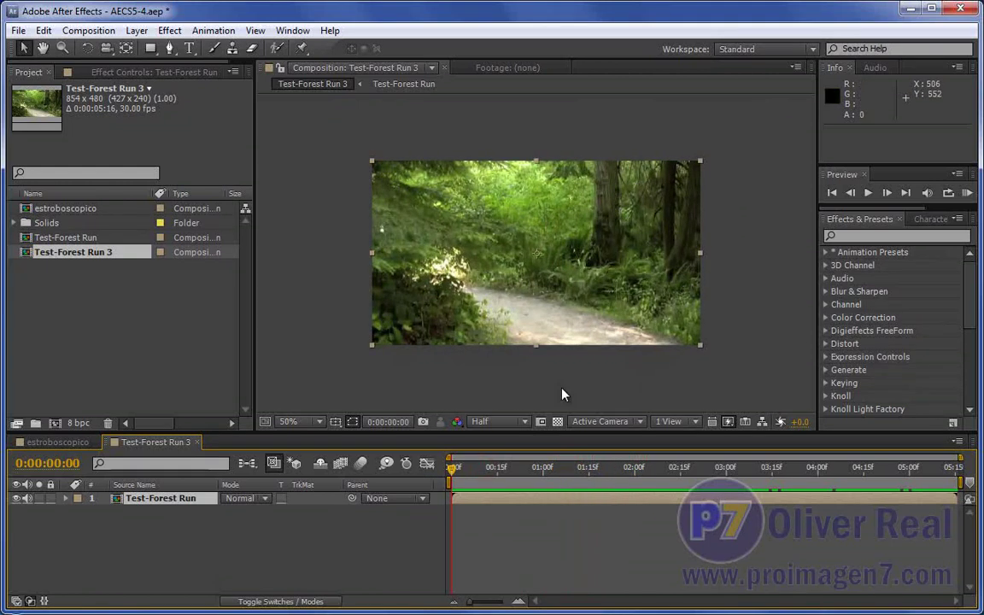
pyautogui.moveTo(452, 468); pyautogui.dragTo(620, 479)
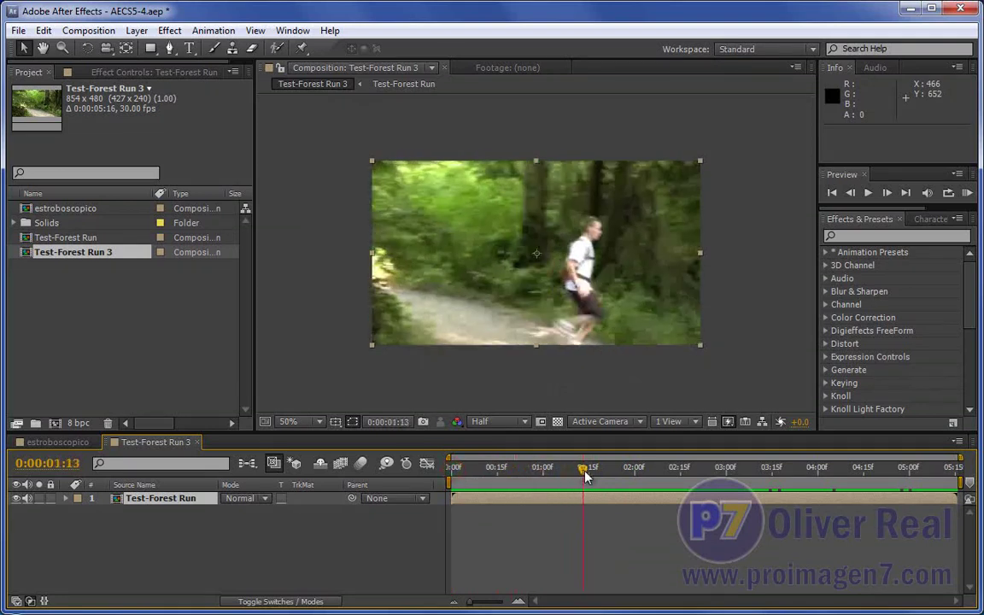
pyautogui.moveTo(620, 479)
pyautogui.mouseDown()
pyautogui.moveTo(628, 479)
pyautogui.moveTo(451, 484)
pyautogui.mouseUp()
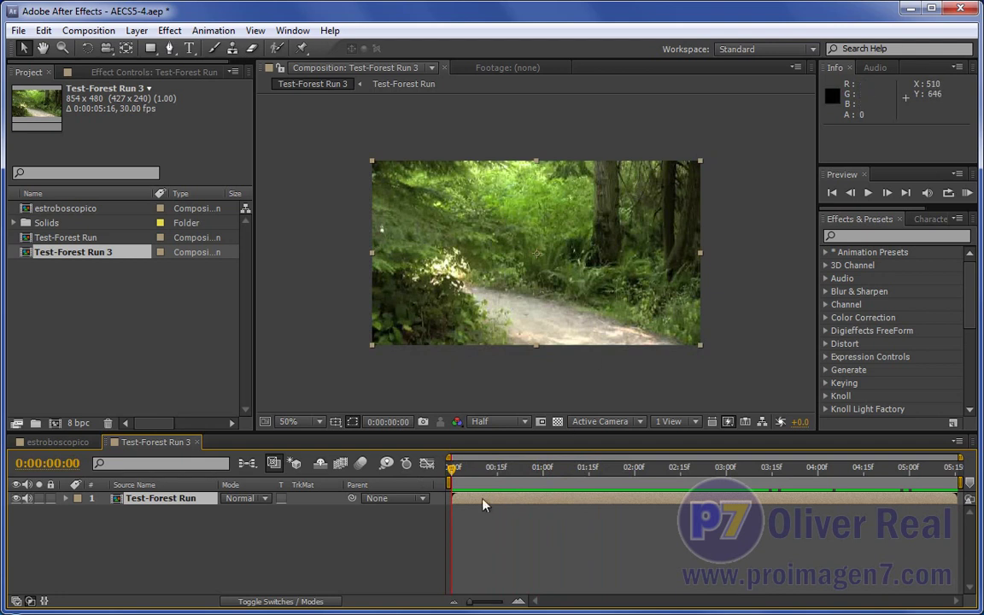
pyautogui.click(455, 469)
pyautogui.moveTo(455, 472); pyautogui.dragTo(619, 472)
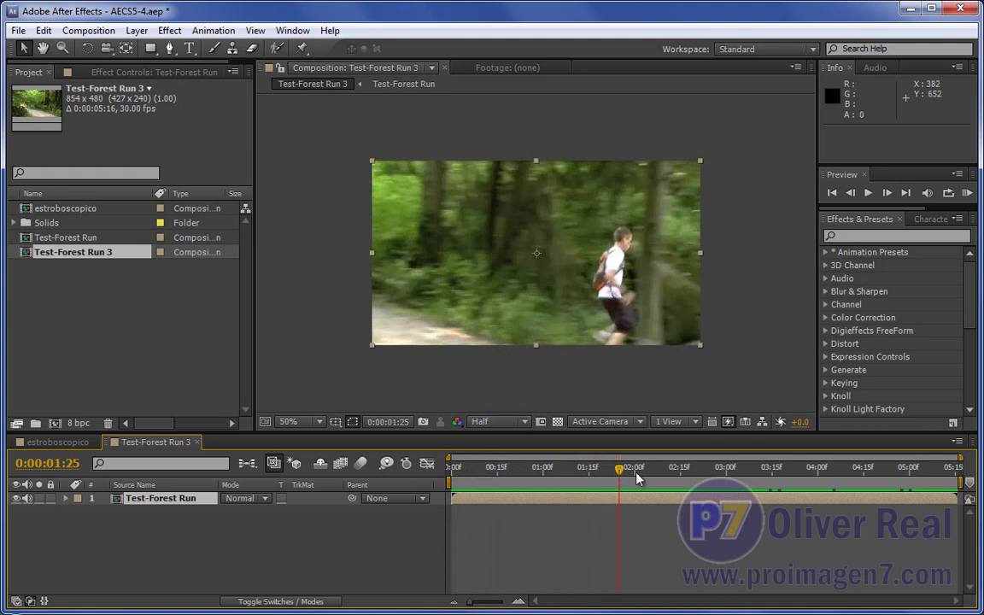
pyautogui.moveTo(620, 472)
pyautogui.mouseDown()
pyautogui.moveTo(537, 478)
pyautogui.moveTo(602, 490)
pyautogui.moveTo(367, 476)
pyautogui.mouseUp()
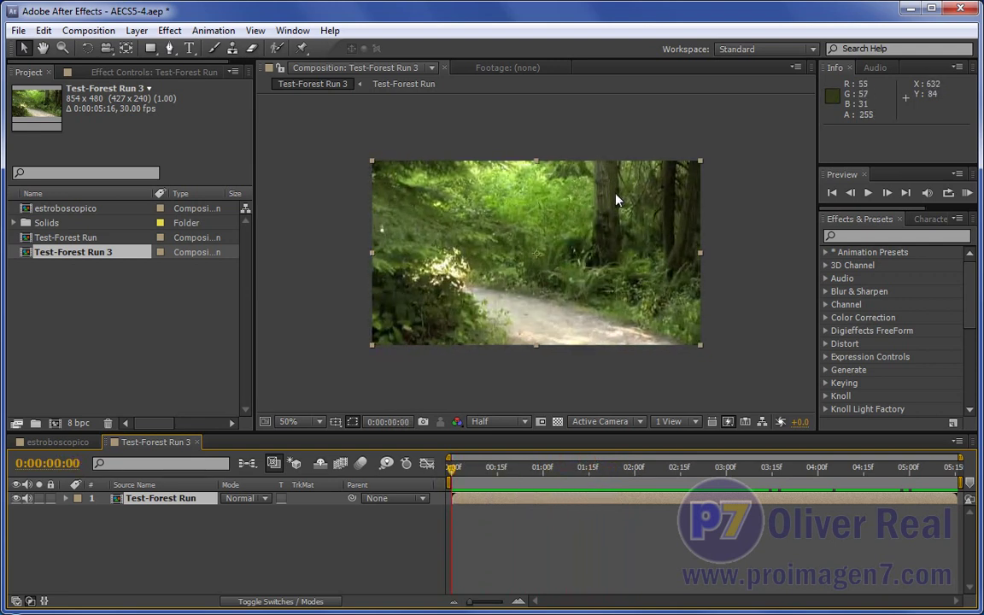
# Show the Tracker panel and dock it alongside Effects & Presets.
pyautogui.click(292, 30)
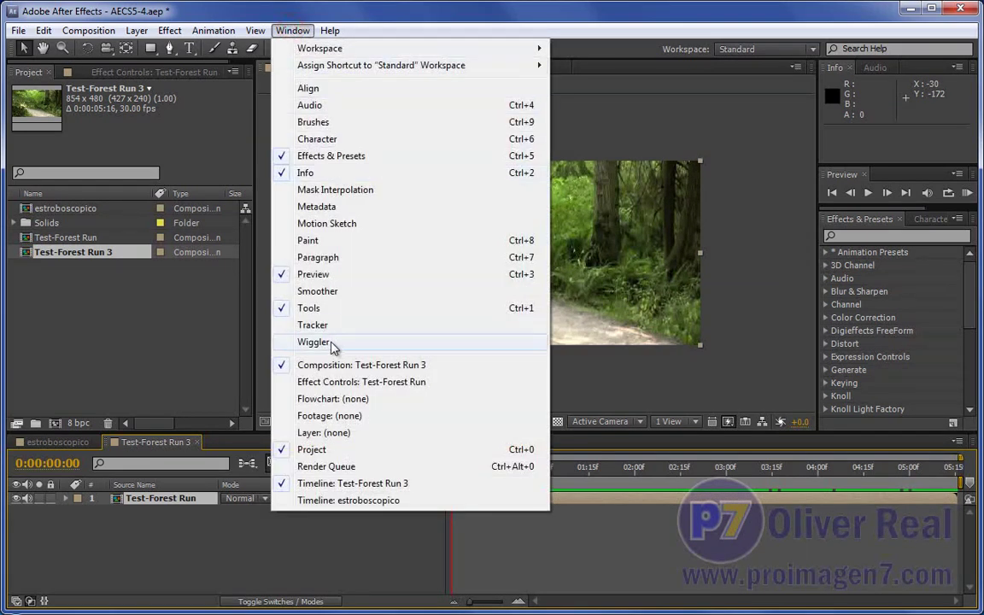
pyautogui.click(320, 325)
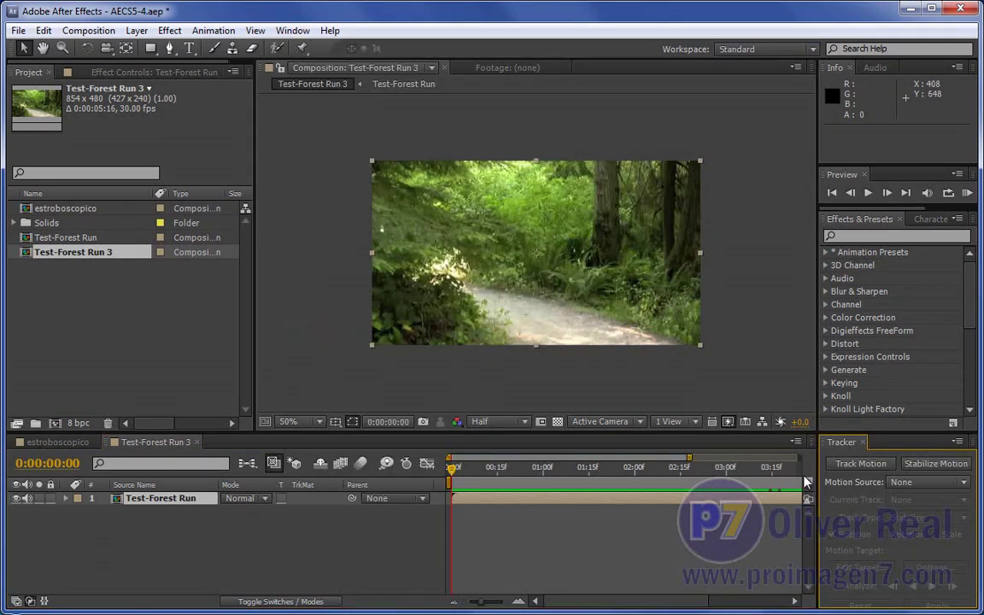
pyautogui.click(837, 231)
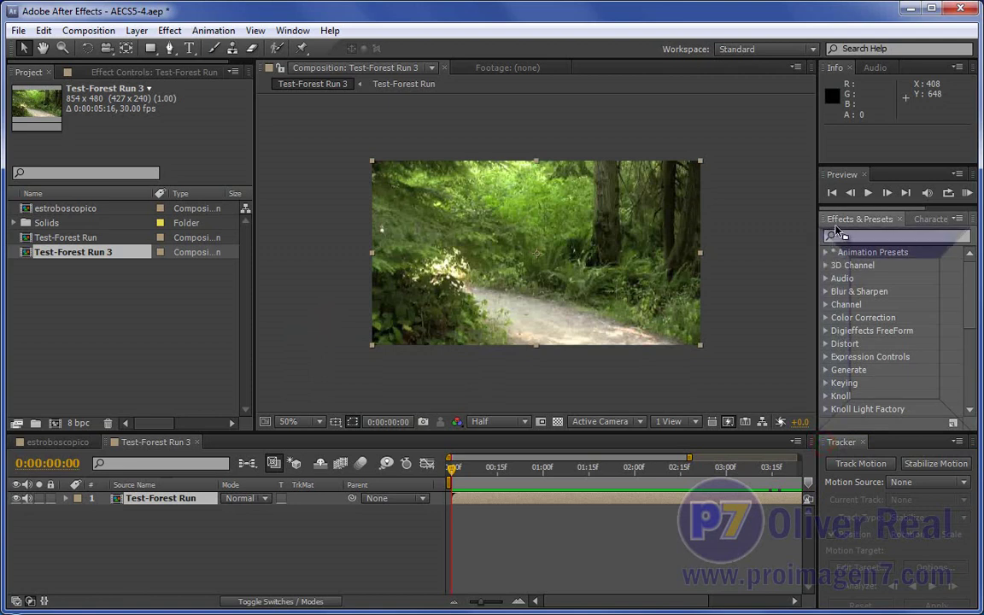
pyautogui.moveTo(840, 221); pyautogui.dragTo(848, 258)
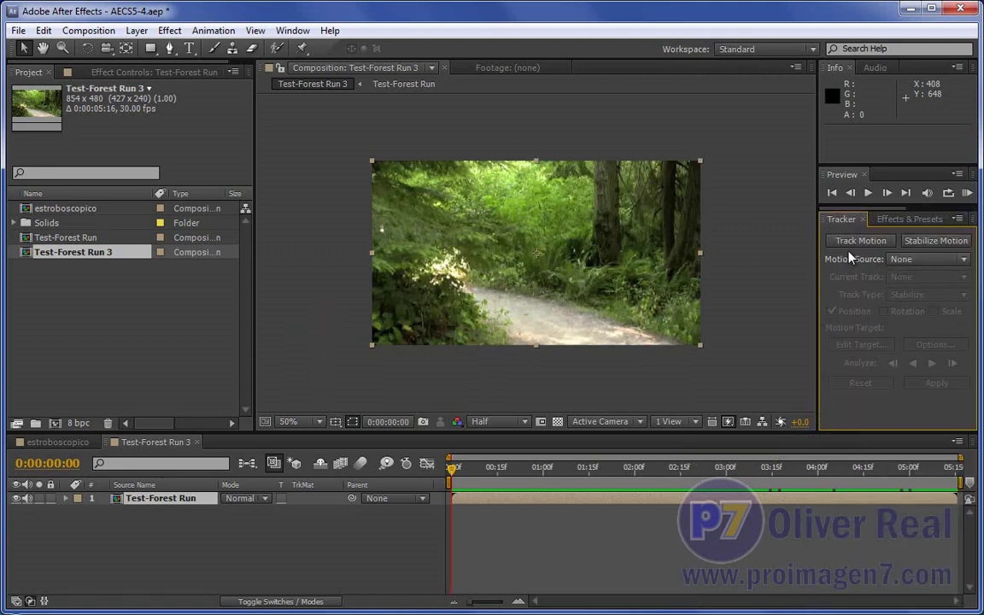
# Start Track Motion on Test-Forest Run and place an enlarged Track Point 1 on the tree trunk.
pyautogui.click(856, 244)
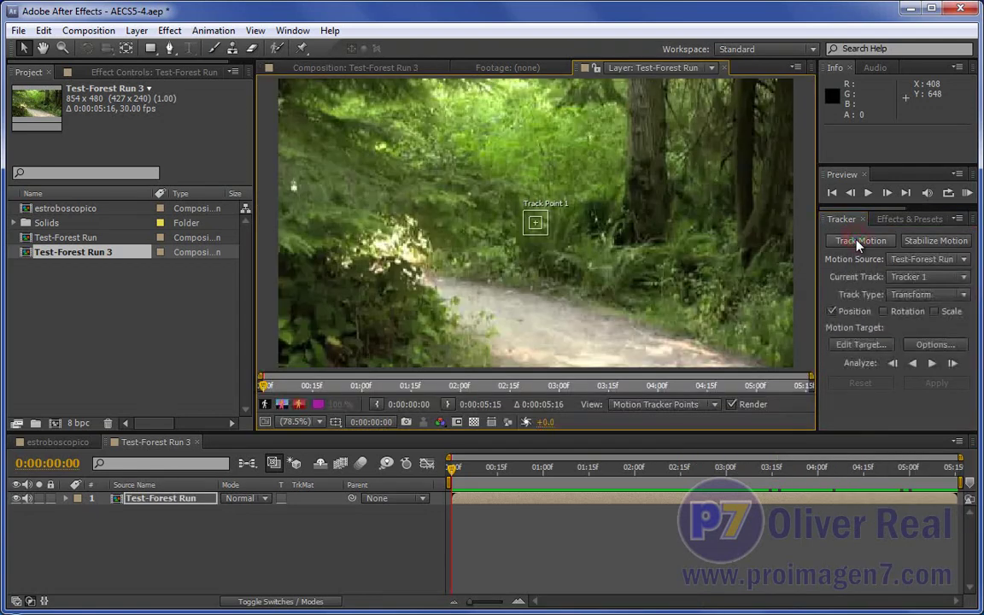
pyautogui.moveTo(727, 149); pyautogui.dragTo(734, 187)
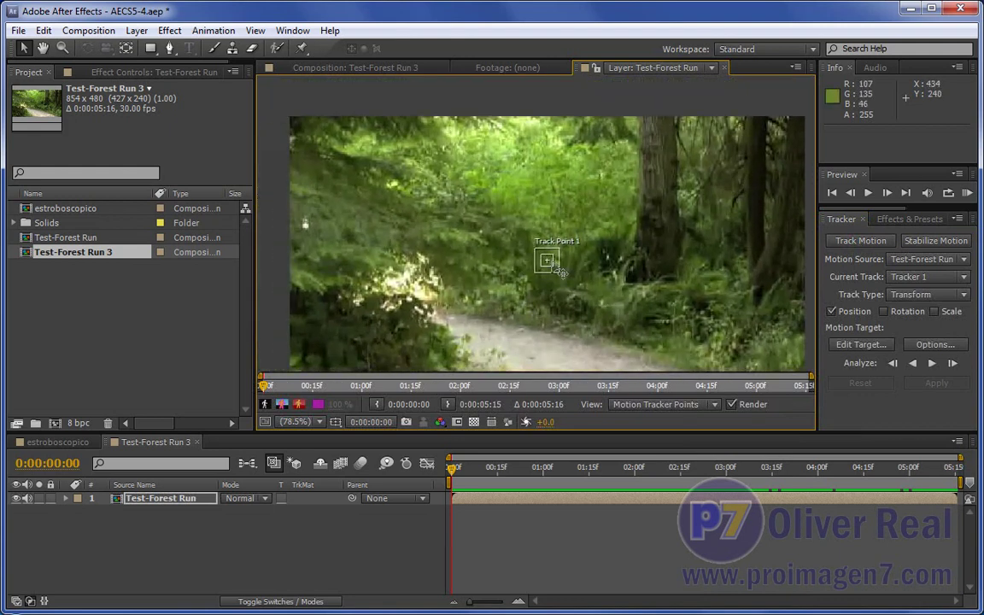
pyautogui.moveTo(551, 265)
pyautogui.mouseDown()
pyautogui.moveTo(676, 180)
pyautogui.moveTo(672, 168)
pyautogui.moveTo(685, 172)
pyautogui.mouseUp()
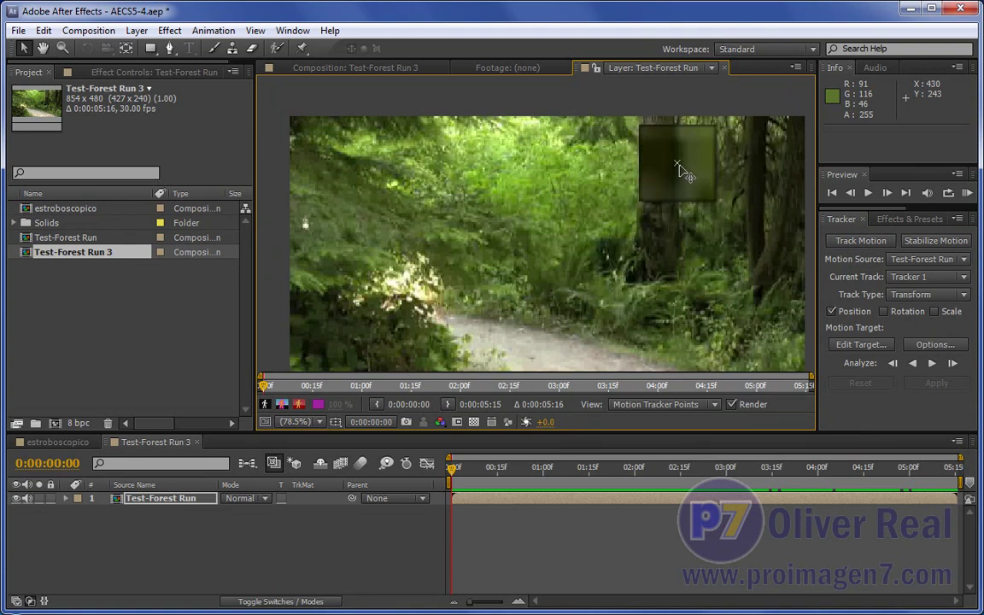
pyautogui.moveTo(687, 171); pyautogui.dragTo(684, 175)
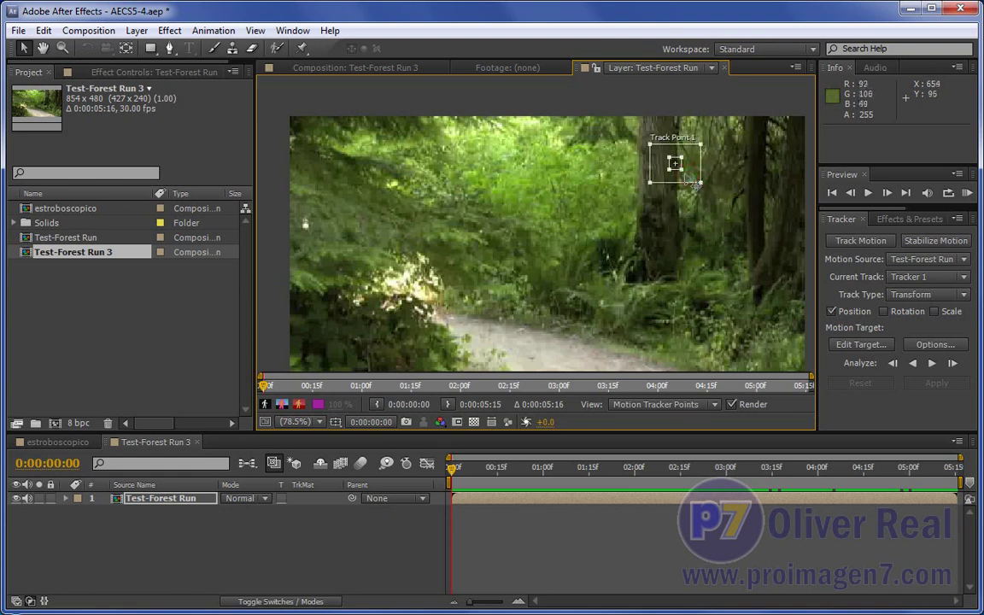
pyautogui.moveTo(685, 173); pyautogui.dragTo(691, 176)
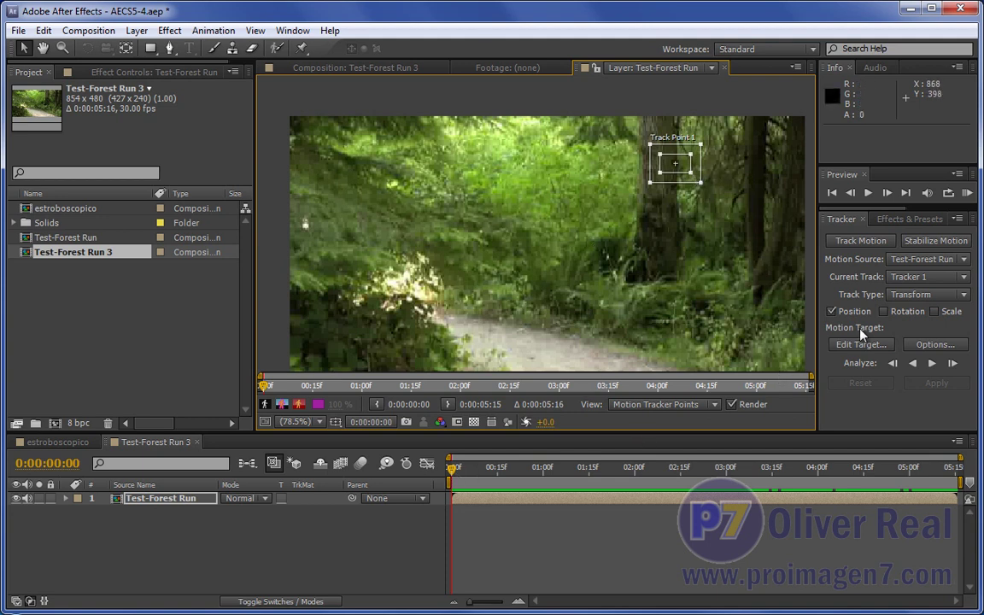
# Add two null object layers, then analyze Track Point 1 forward on Test-Forest Run.
pyautogui.rightClick(256, 527)
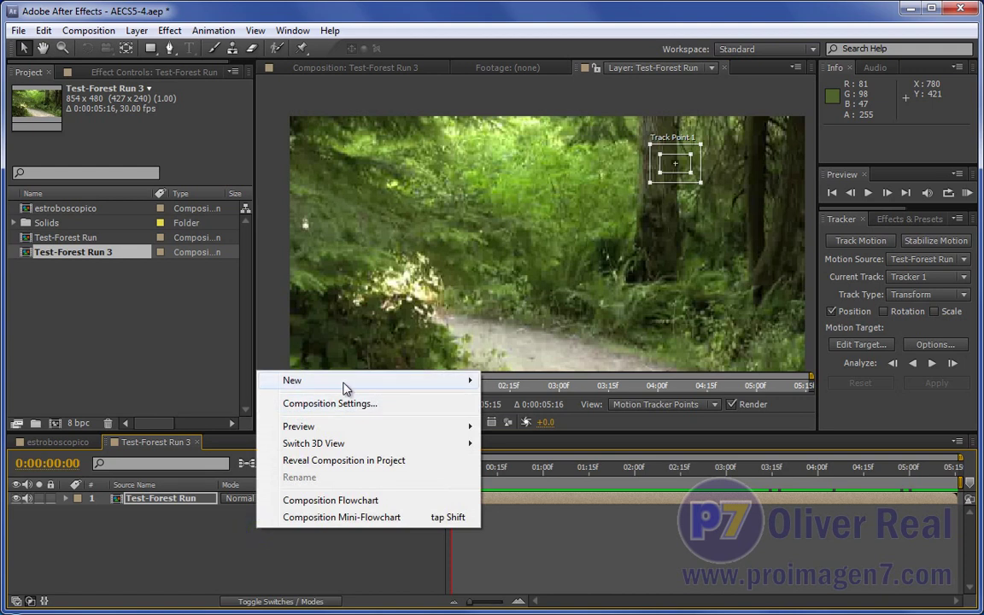
pyautogui.moveTo(345, 386)
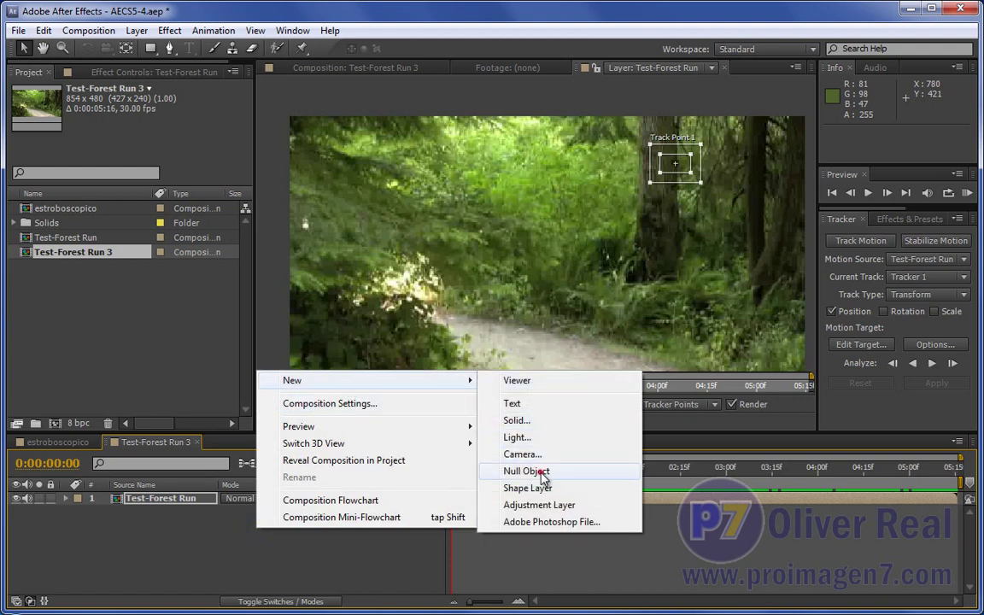
pyautogui.click(543, 472)
pyautogui.rightClick(293, 556)
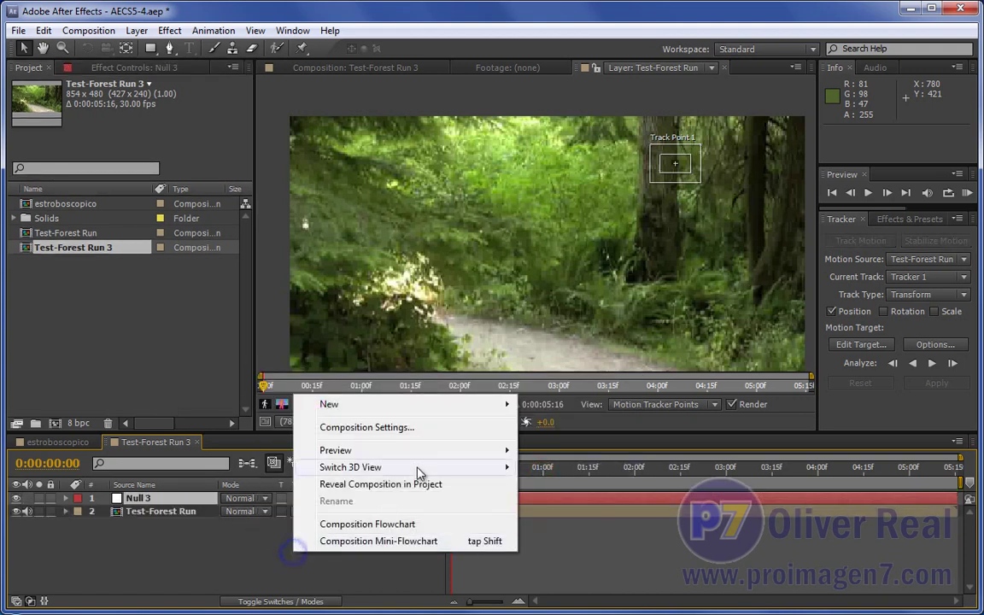
pyautogui.moveTo(491, 410)
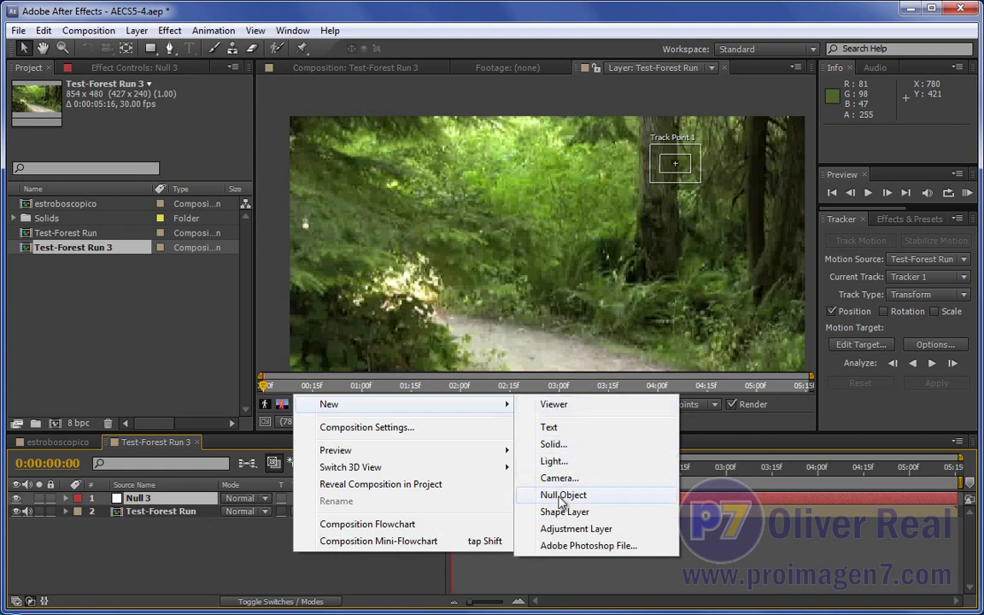
pyautogui.click(560, 495)
pyautogui.click(168, 525)
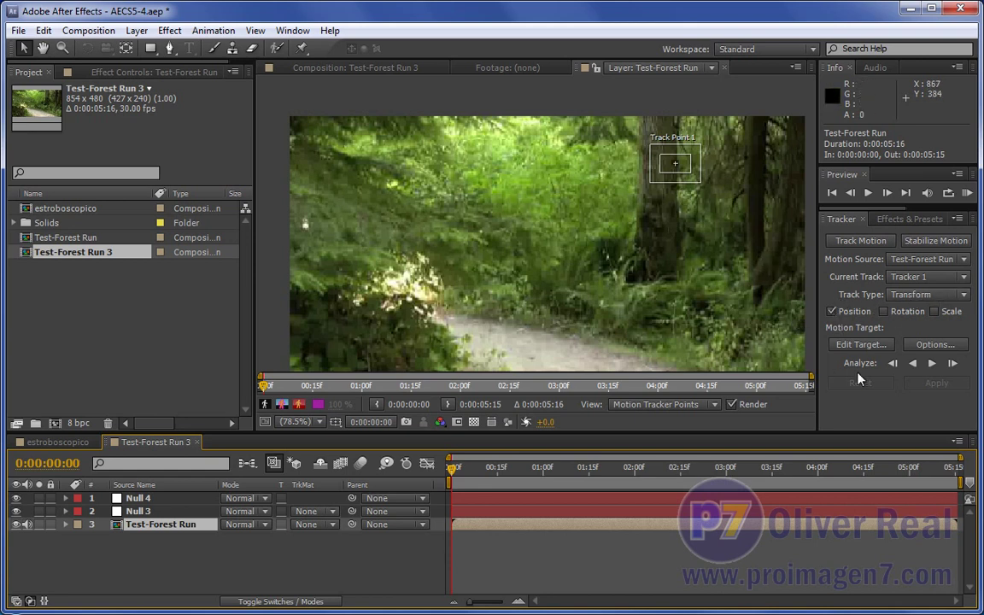
pyautogui.click(953, 364)
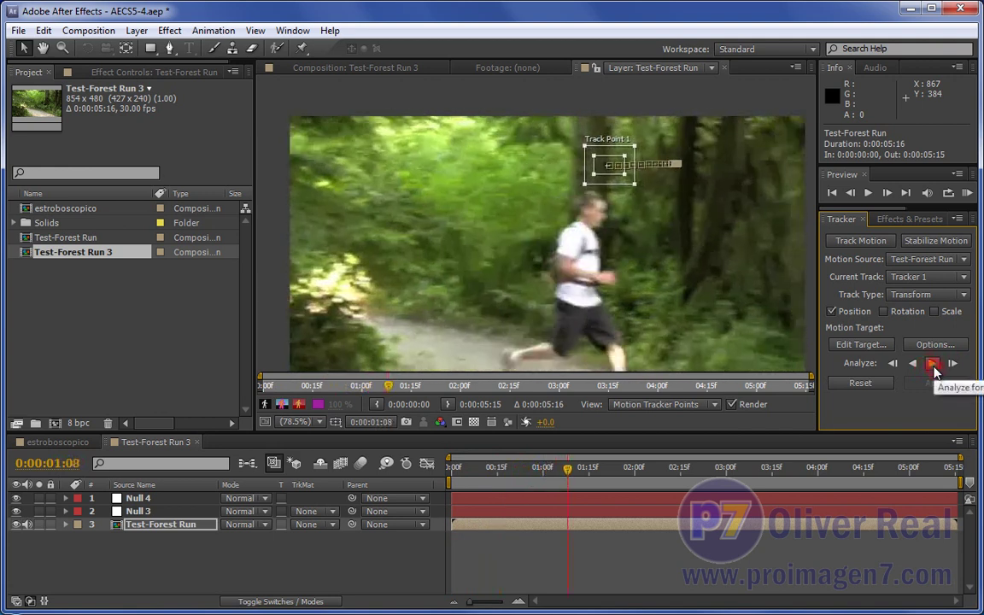
# Stop the forward analysis at 0:00:01:08 and track nine more single frames forward.
pyautogui.click(932, 365)
pyautogui.click(952, 364)
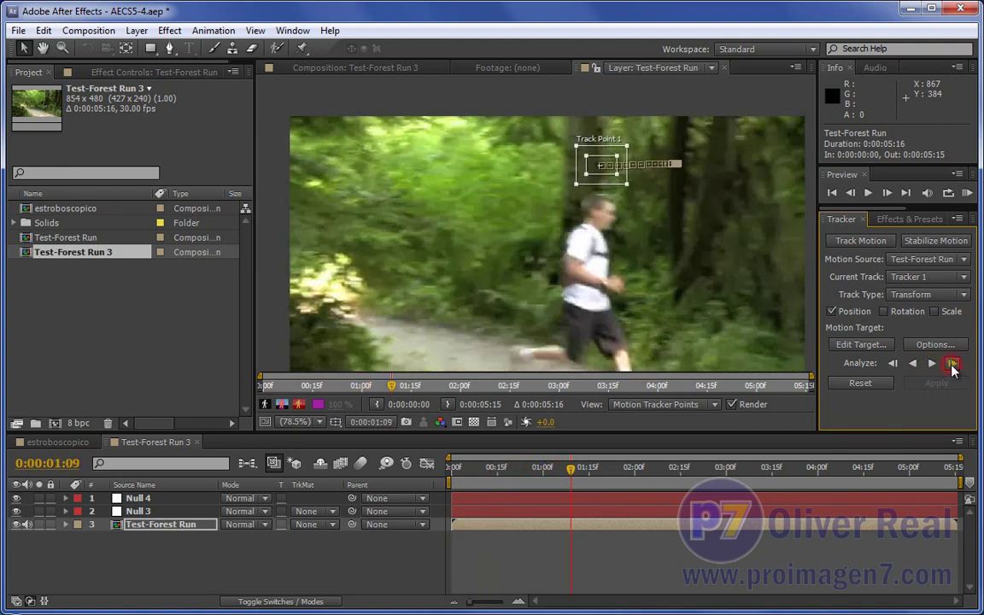
pyautogui.click(952, 363)
pyautogui.click(952, 363)
pyautogui.click(952, 364)
pyautogui.click(952, 363)
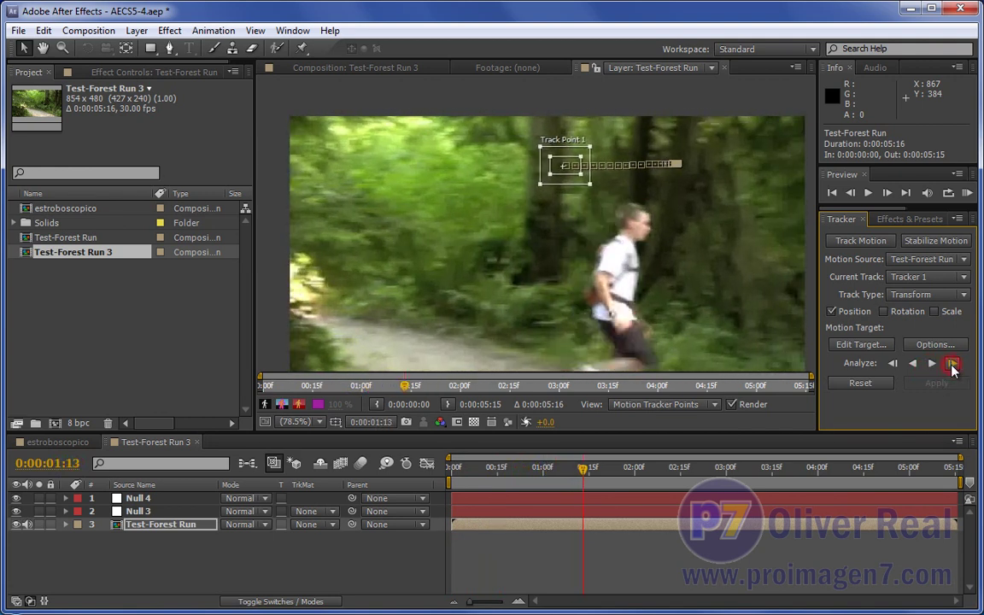
pyautogui.click(952, 363)
pyautogui.click(953, 364)
pyautogui.click(952, 364)
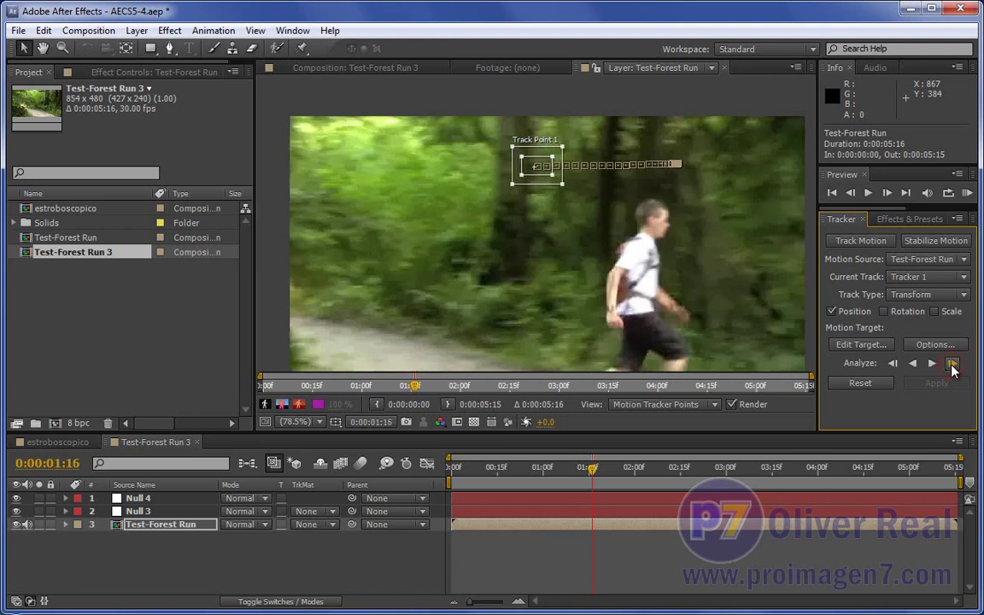
pyautogui.click(952, 363)
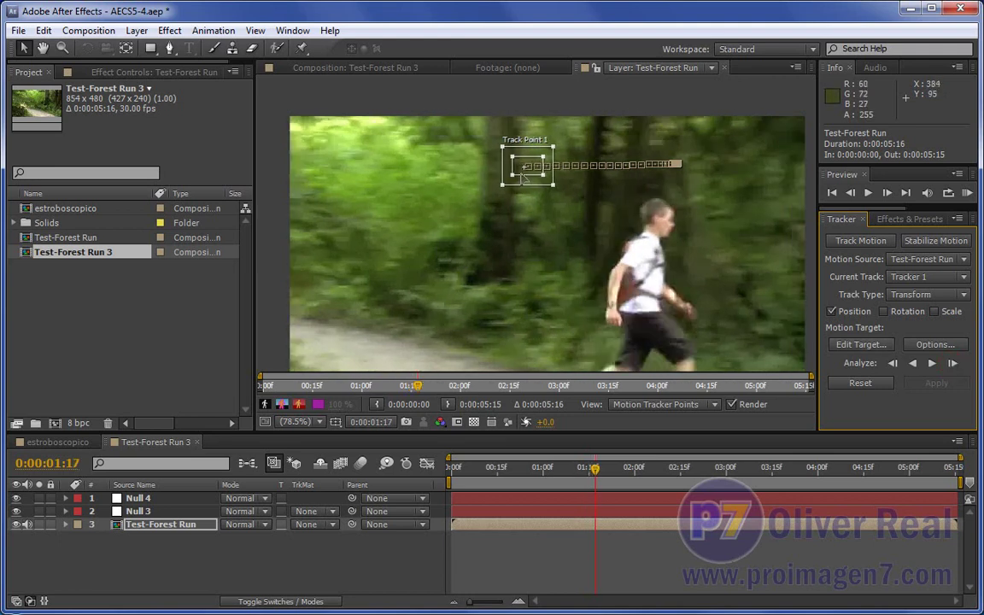
# Correct Track Point 1 onto the trunk while stepping frame by frame to 0:00:01:20.
pyautogui.moveTo(520, 170); pyautogui.dragTo(514, 172)
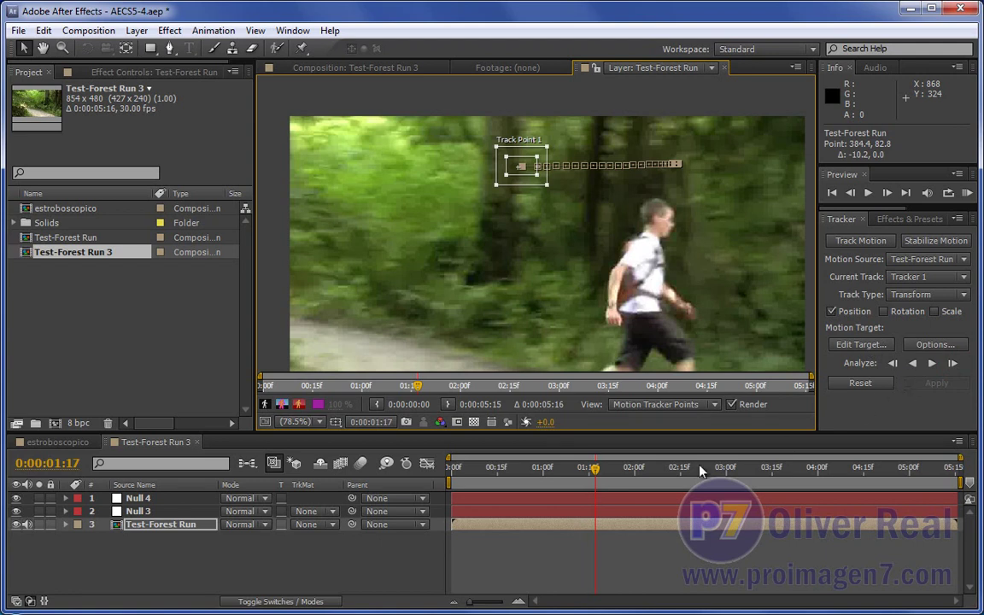
pyautogui.click(851, 193)
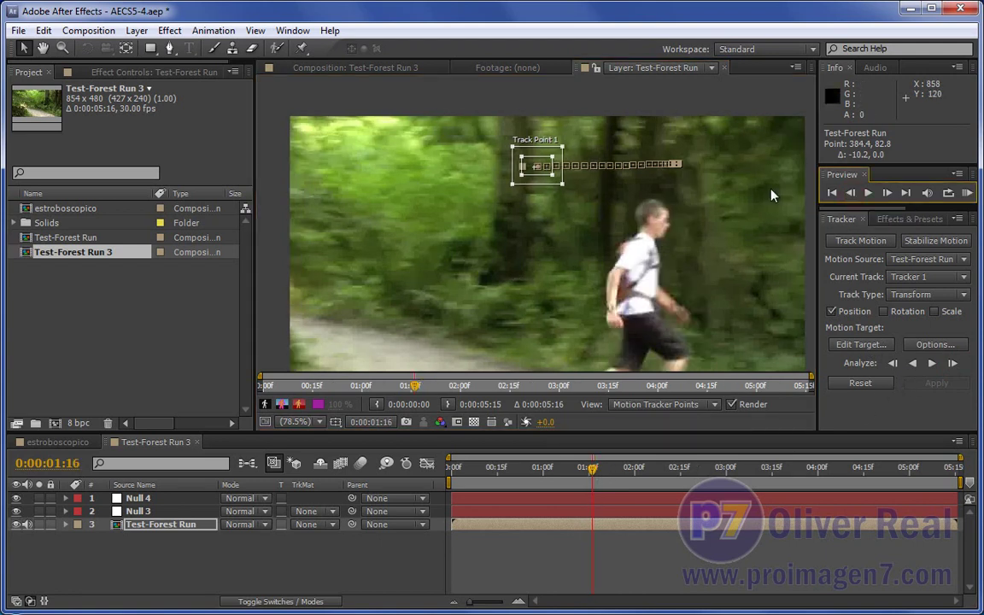
pyautogui.moveTo(531, 176); pyautogui.dragTo(529, 176)
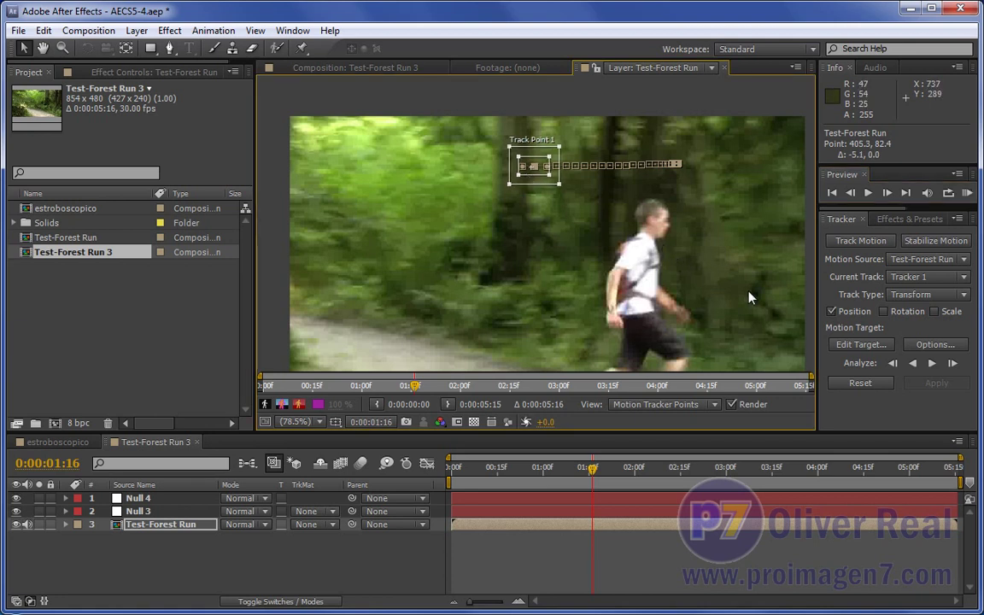
pyautogui.click(888, 193)
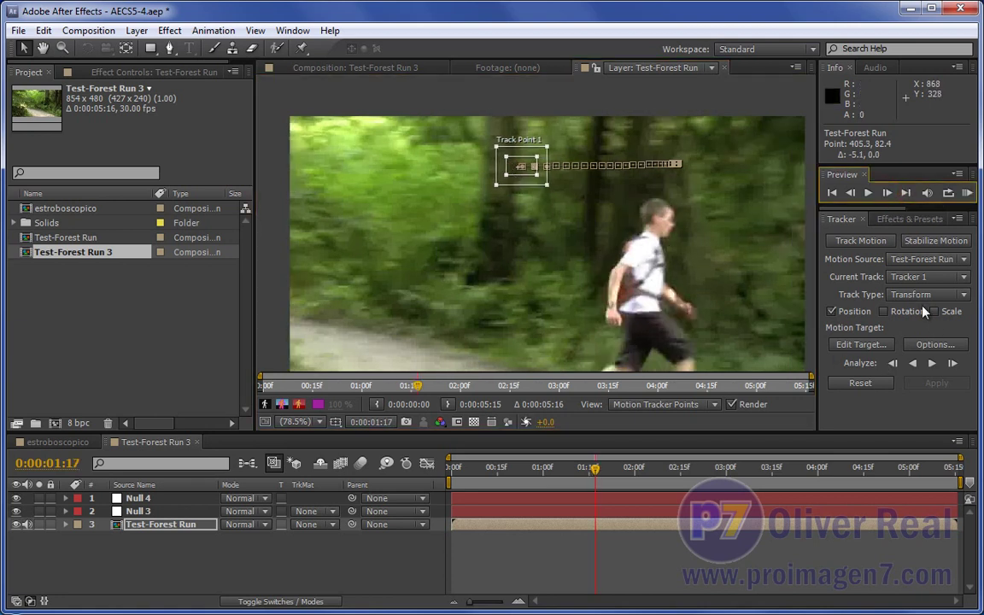
pyautogui.click(954, 363)
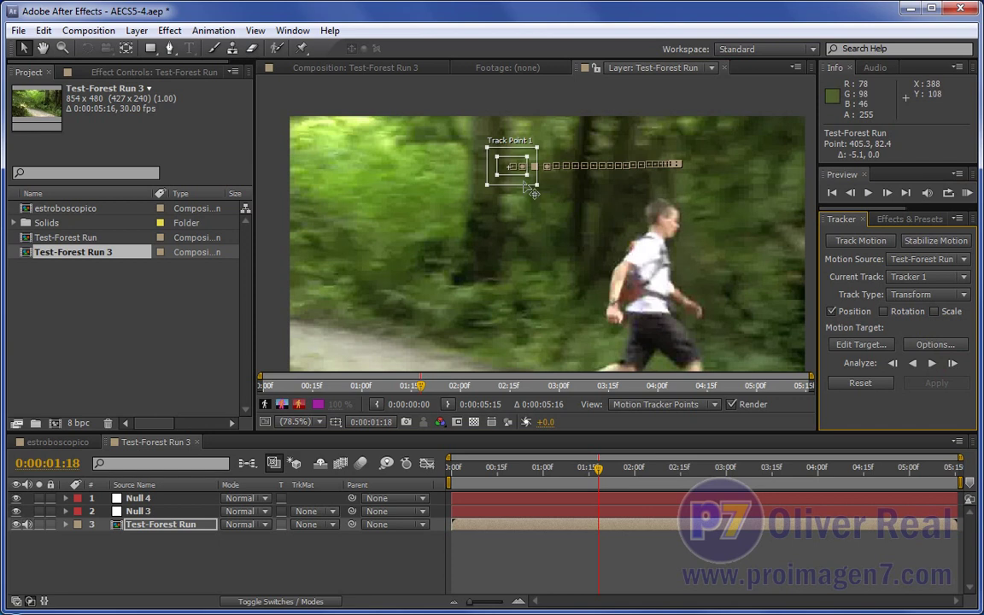
pyautogui.moveTo(509, 175); pyautogui.dragTo(501, 175)
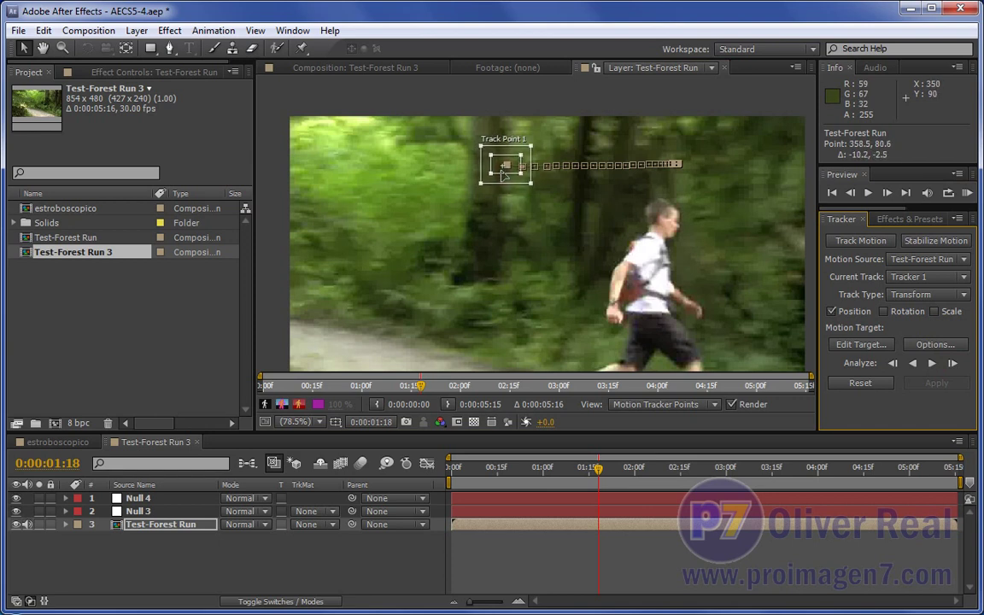
pyautogui.moveTo(501, 175); pyautogui.dragTo(500, 176)
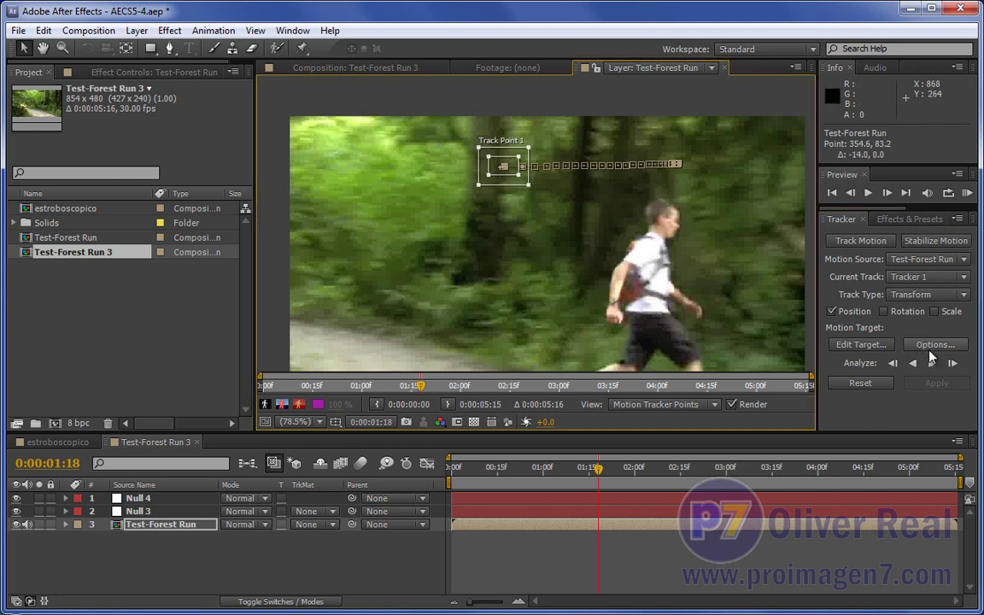
pyautogui.click(952, 363)
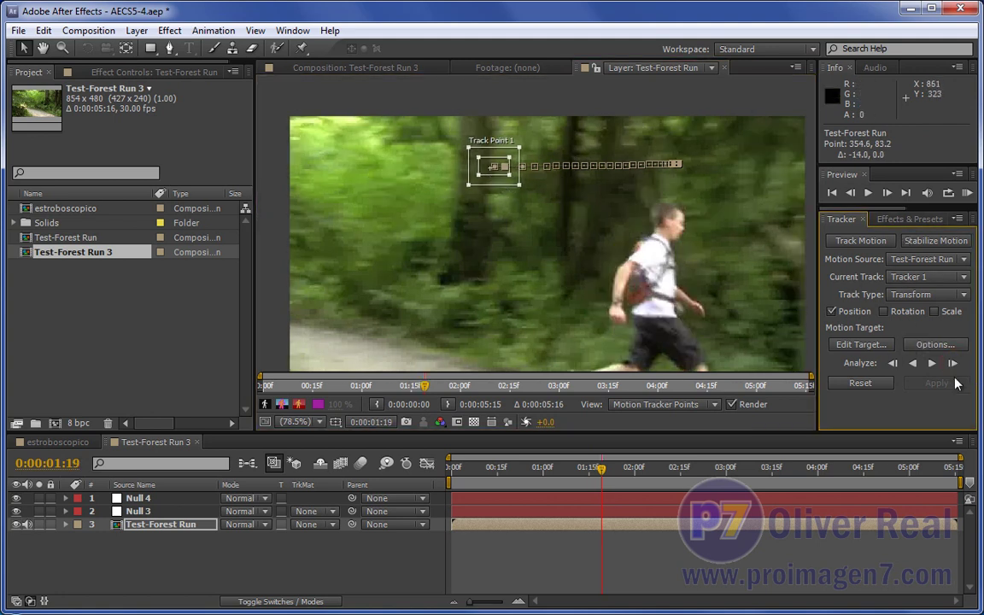
pyautogui.click(952, 363)
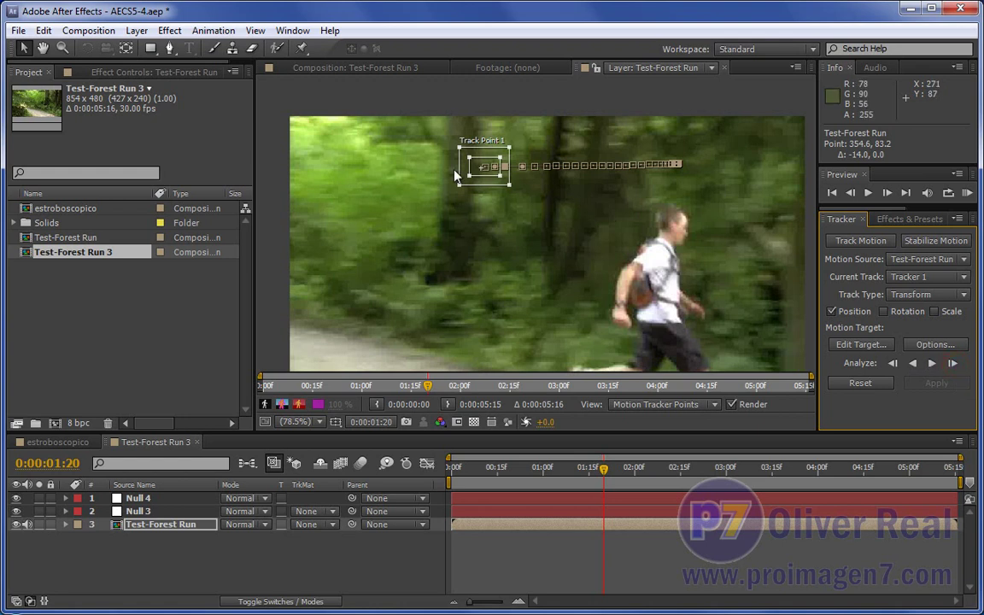
pyautogui.scroll(1, 408, 152)
pyautogui.moveTo(525, 229); pyautogui.dragTo(520, 224)
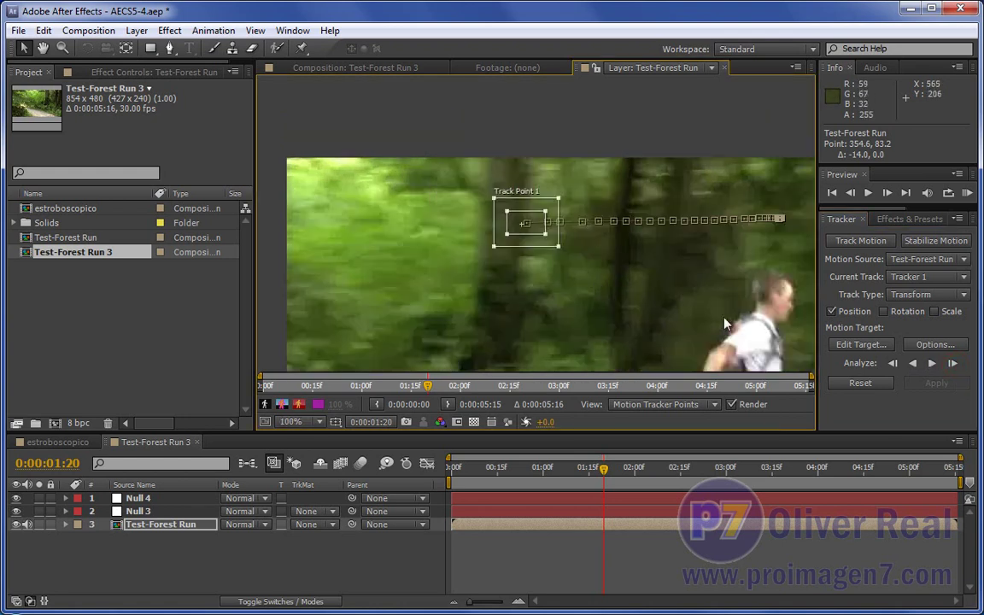
# Track and correct Track Point 1 frame by frame up to 0:00:01:24.
pyautogui.moveTo(518, 229); pyautogui.dragTo(521, 228)
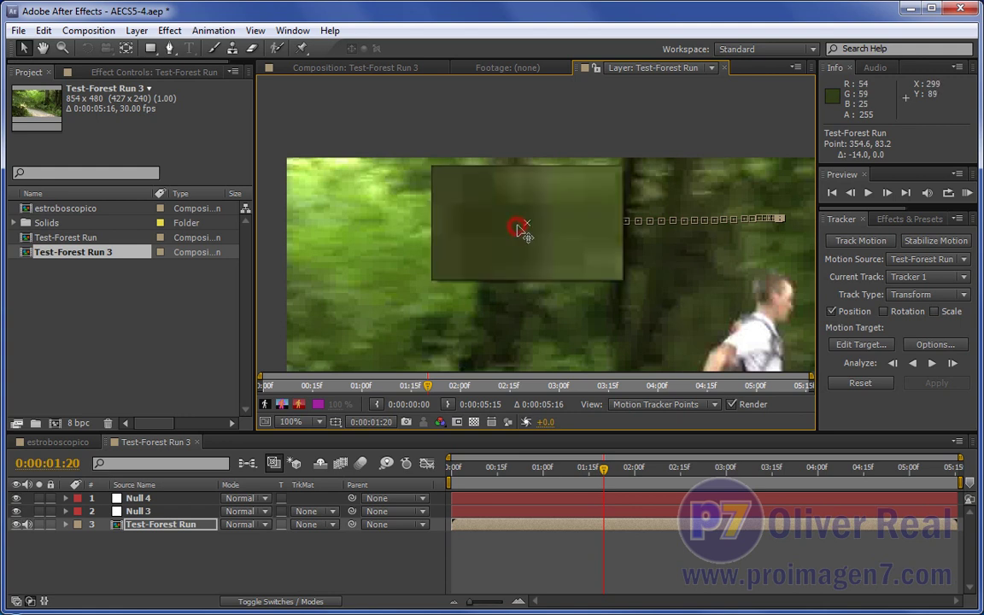
pyautogui.click(952, 364)
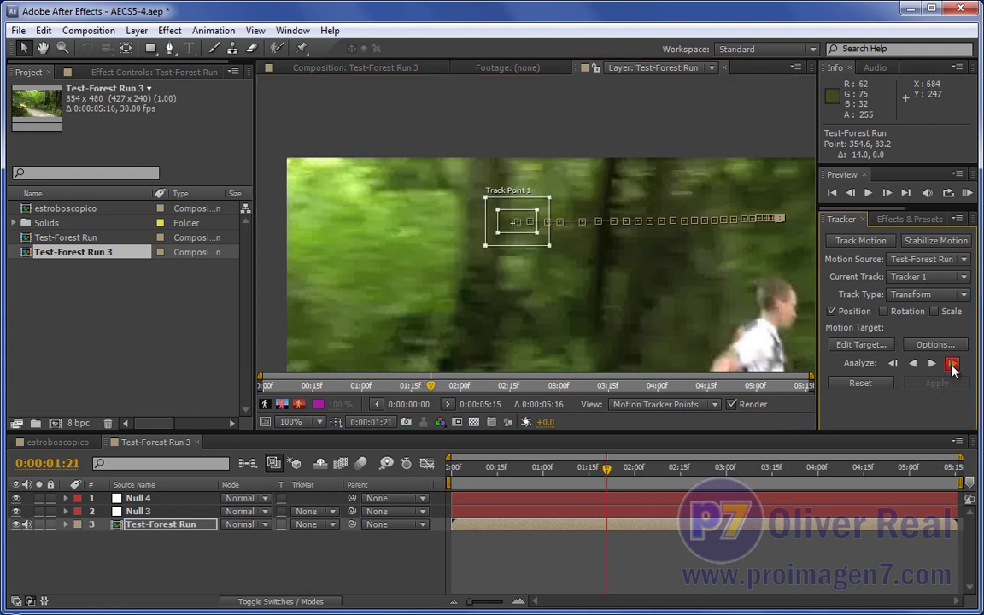
pyautogui.moveTo(506, 227); pyautogui.dragTo(491, 227)
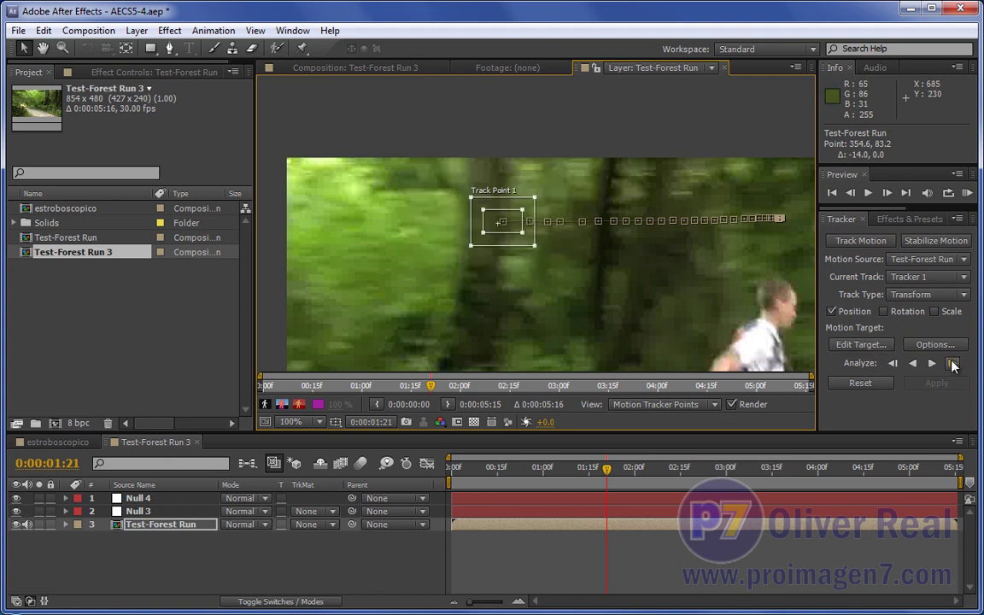
pyautogui.click(952, 364)
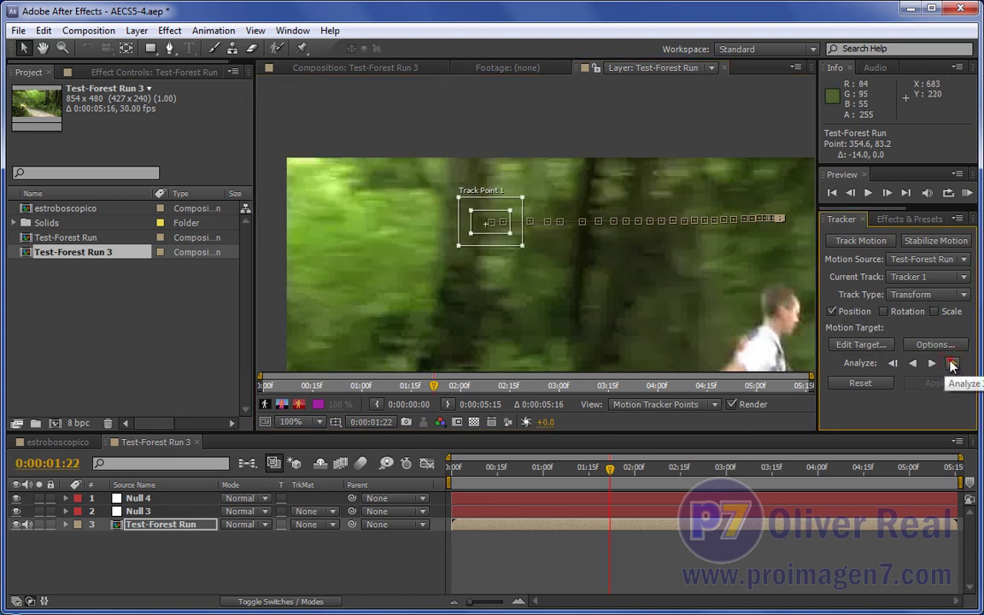
pyautogui.click(952, 364)
pyautogui.click(952, 364)
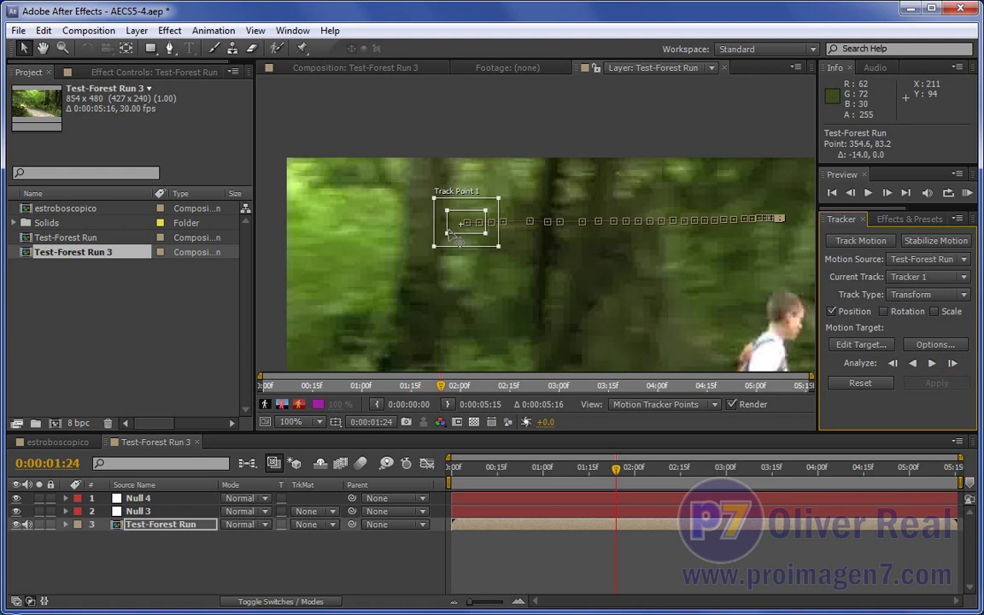
pyautogui.moveTo(444, 230); pyautogui.dragTo(438, 225)
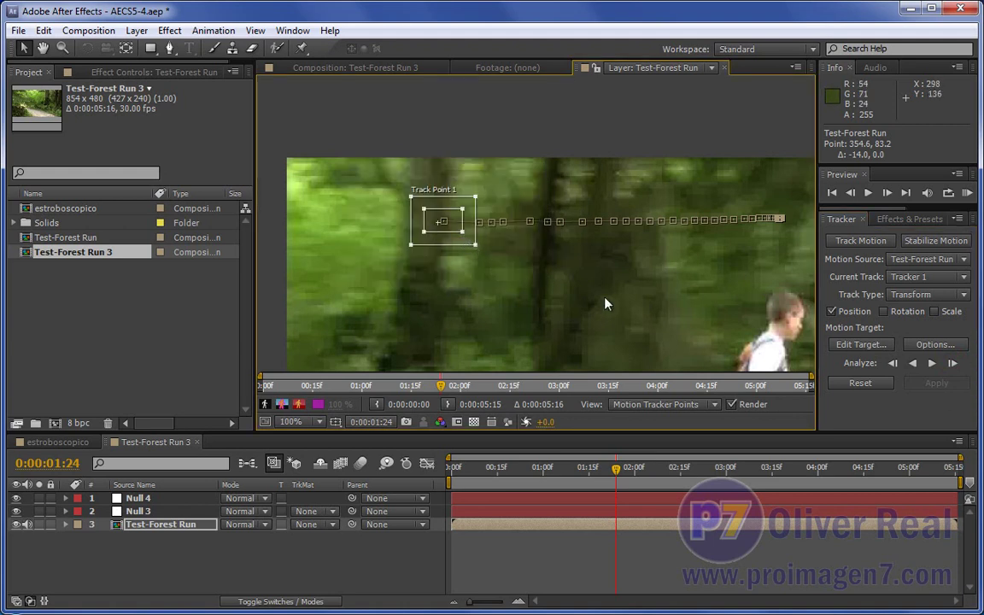
pyautogui.click(849, 193)
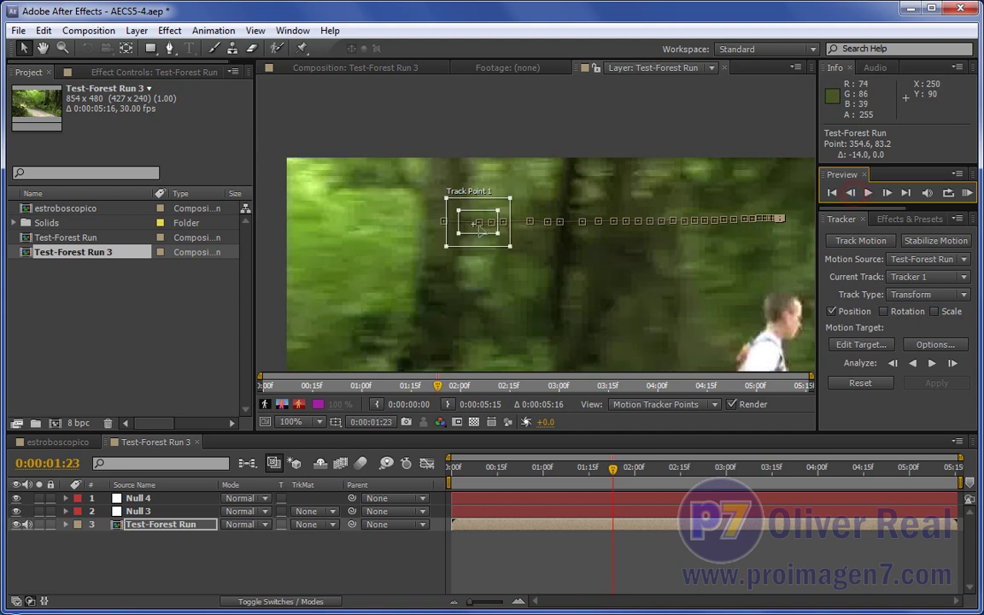
pyautogui.moveTo(477, 232); pyautogui.dragTo(468, 231)
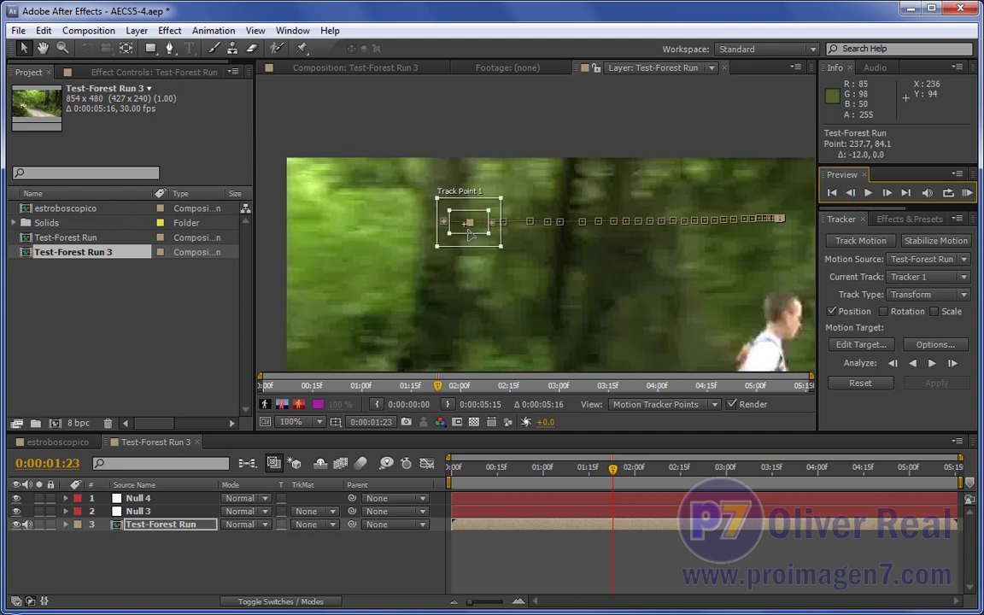
pyautogui.click(888, 195)
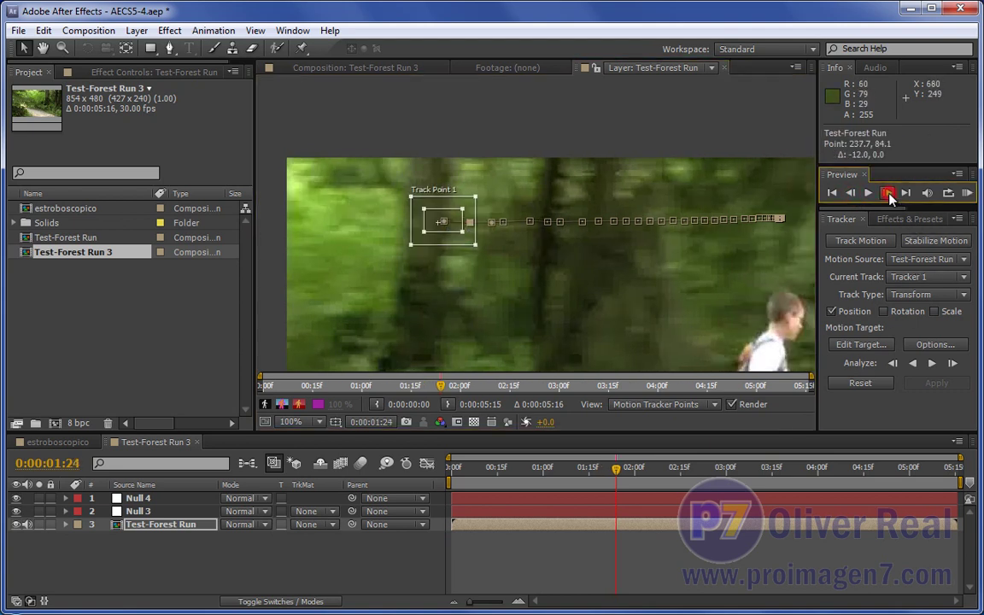
# Keep tracking single frames, nudging Track Point 1 left onto the feature, through 0:00:02:02.
pyautogui.click(953, 364)
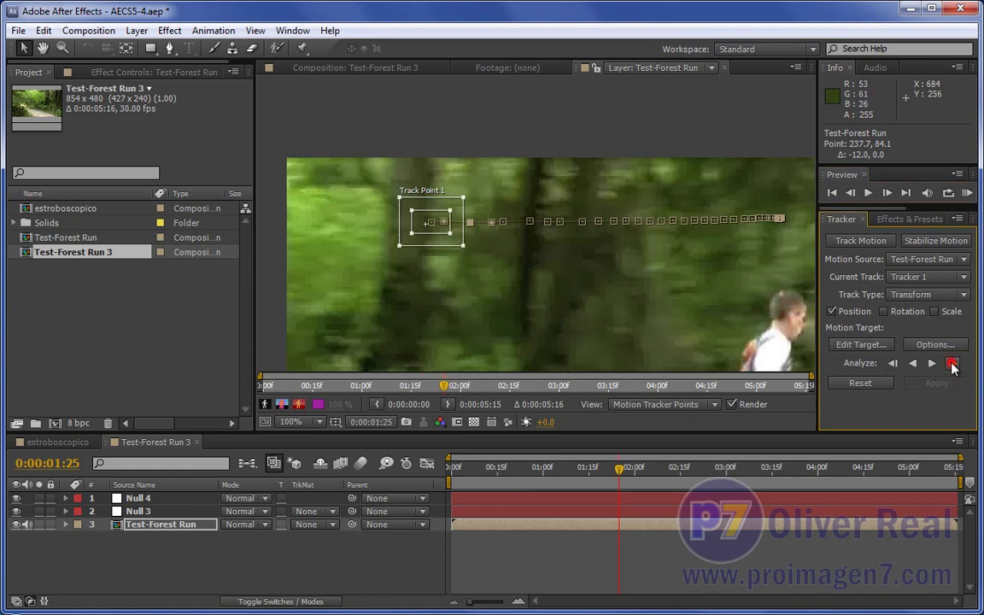
pyautogui.click(953, 364)
pyautogui.moveTo(413, 228); pyautogui.dragTo(409, 232)
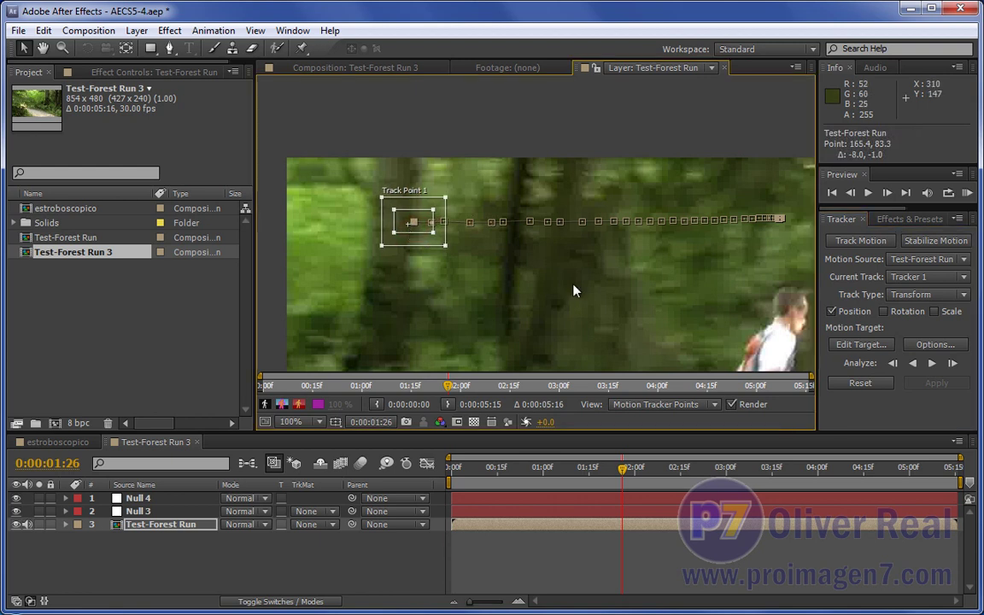
pyautogui.click(952, 364)
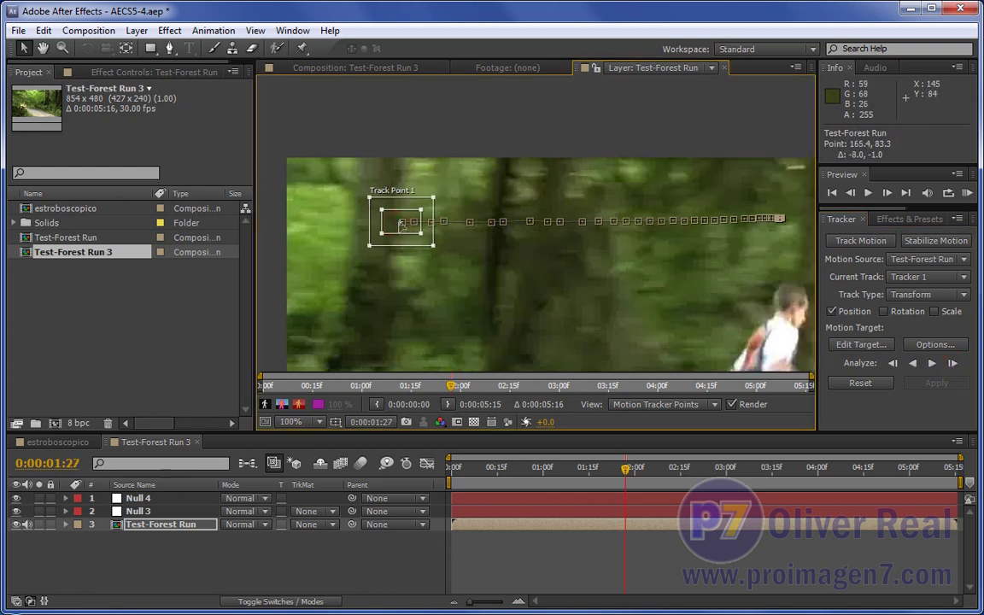
pyautogui.moveTo(395, 225); pyautogui.dragTo(386, 227)
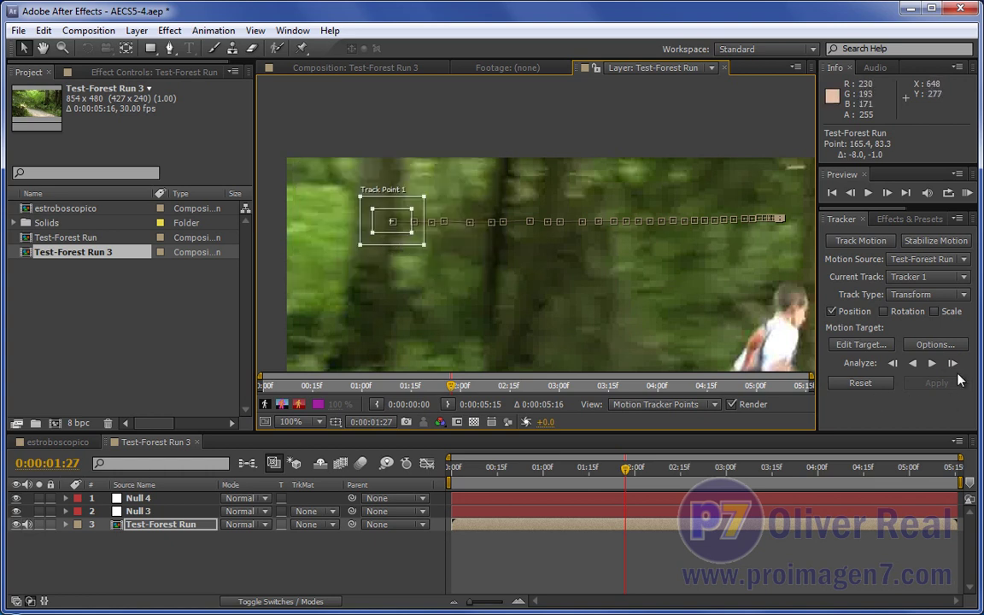
pyautogui.click(952, 365)
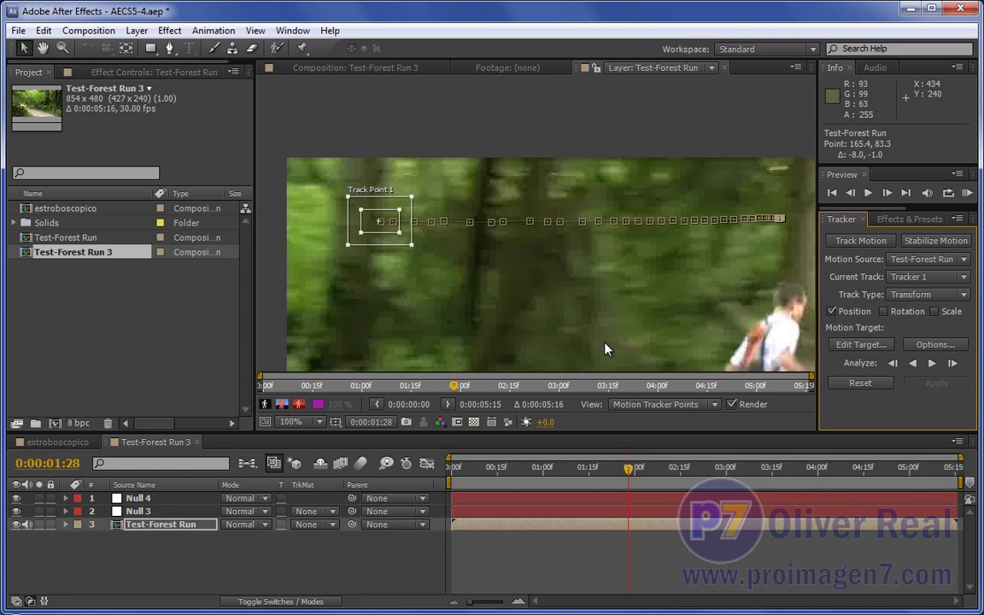
pyautogui.click(953, 363)
pyautogui.moveTo(362, 231); pyautogui.dragTo(353, 229)
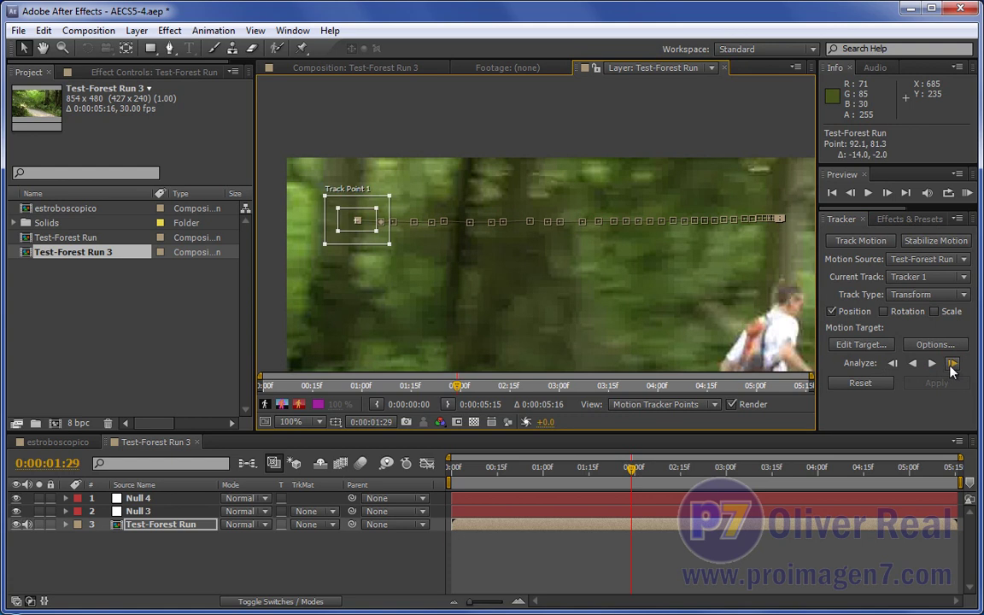
pyautogui.click(953, 363)
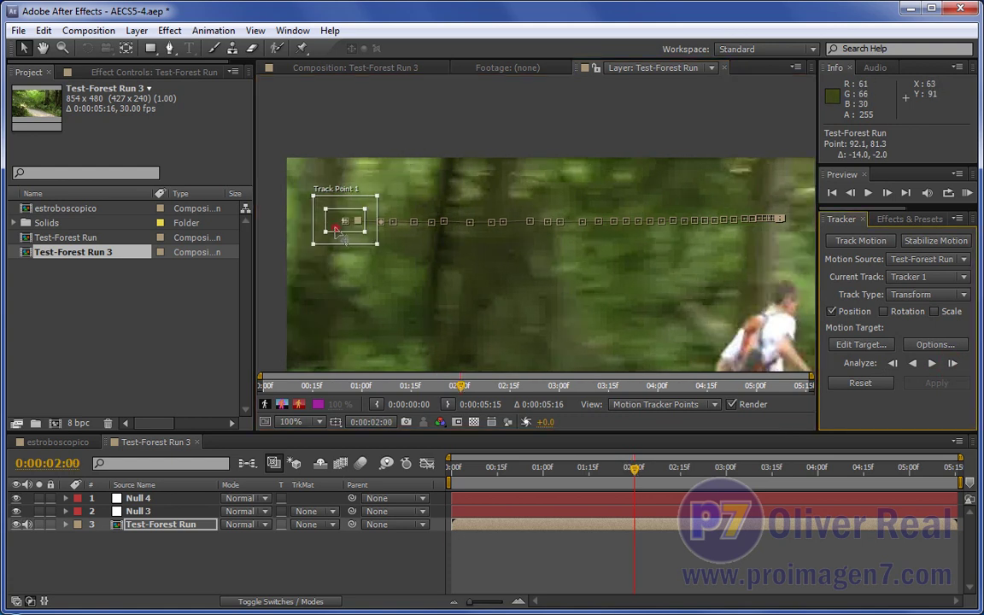
pyautogui.moveTo(335, 227); pyautogui.dragTo(329, 229)
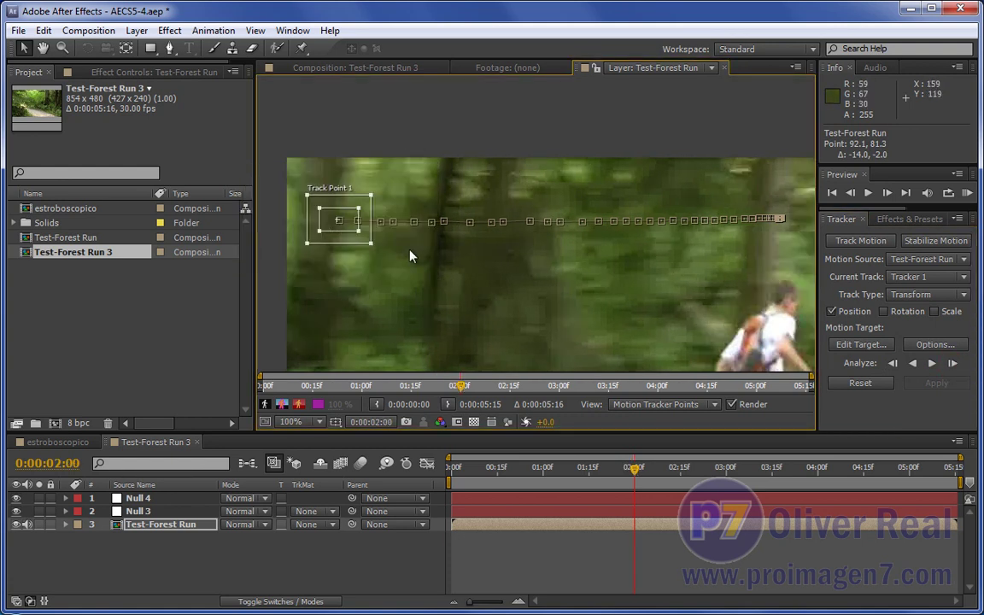
pyautogui.click(952, 365)
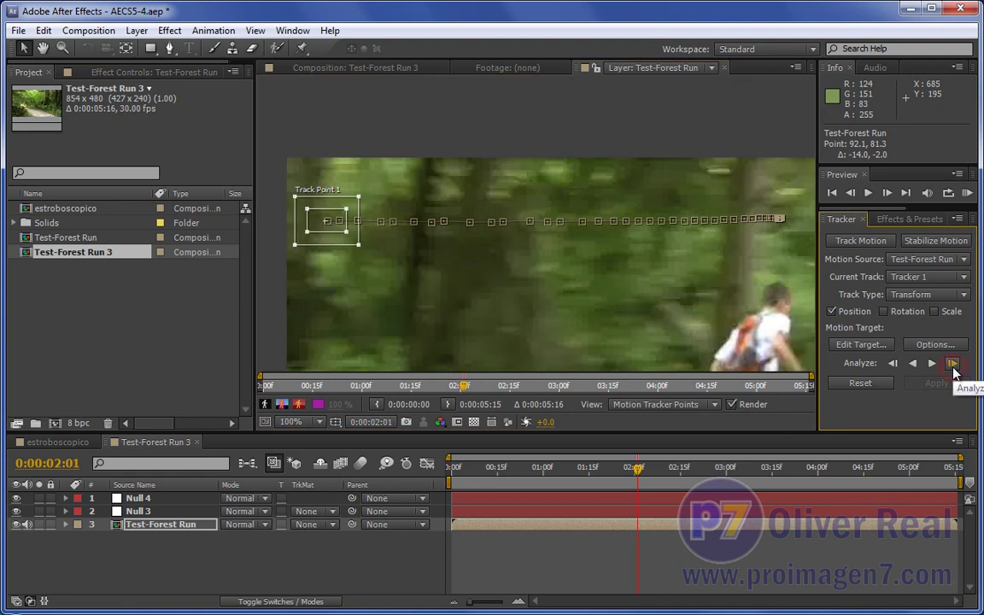
pyautogui.moveTo(327, 229); pyautogui.dragTo(317, 228)
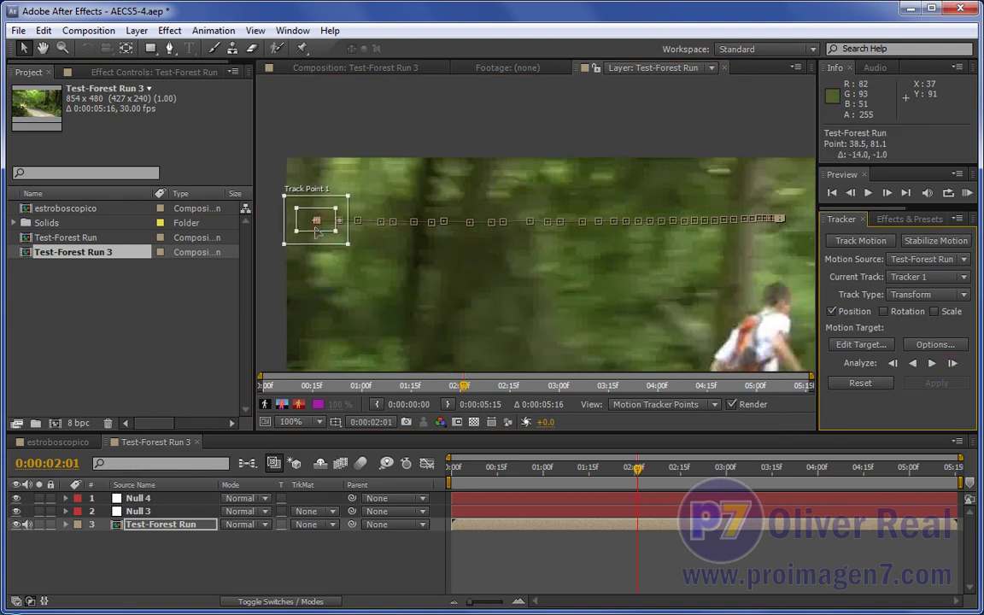
pyautogui.click(952, 363)
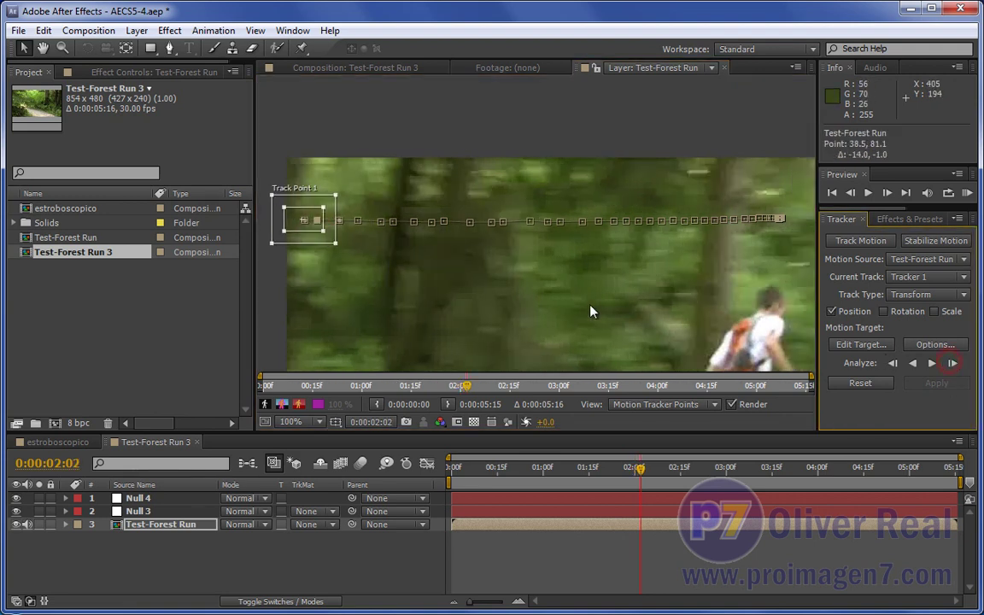
pyautogui.moveTo(295, 228)
pyautogui.mouseDown()
pyautogui.moveTo(286, 231)
pyautogui.moveTo(300, 230)
pyautogui.mouseUp()
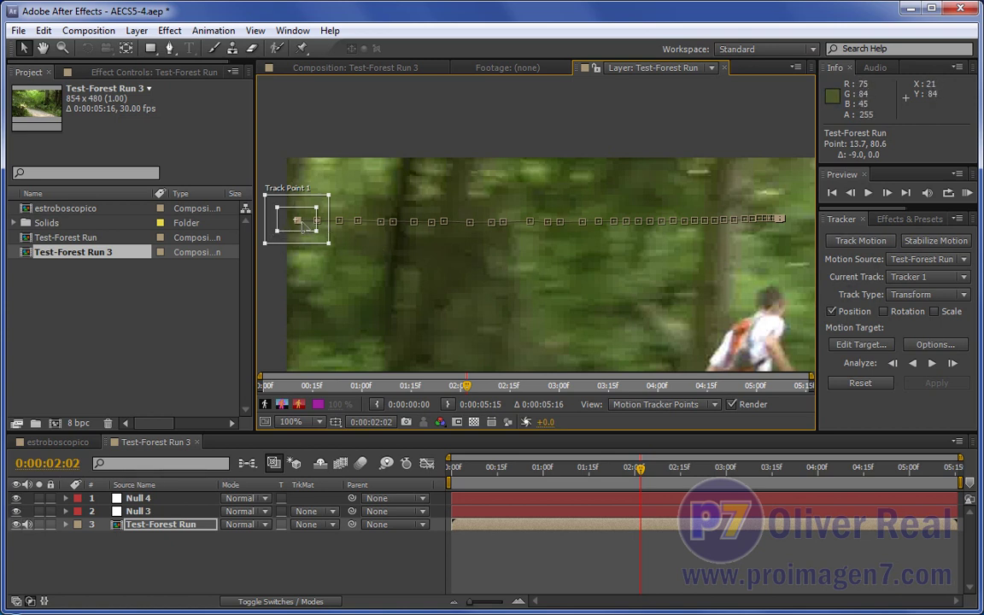
# Create Tracker 2 at 0:00:02:02 with Null 4 as its motion target.
pyautogui.click(867, 242)
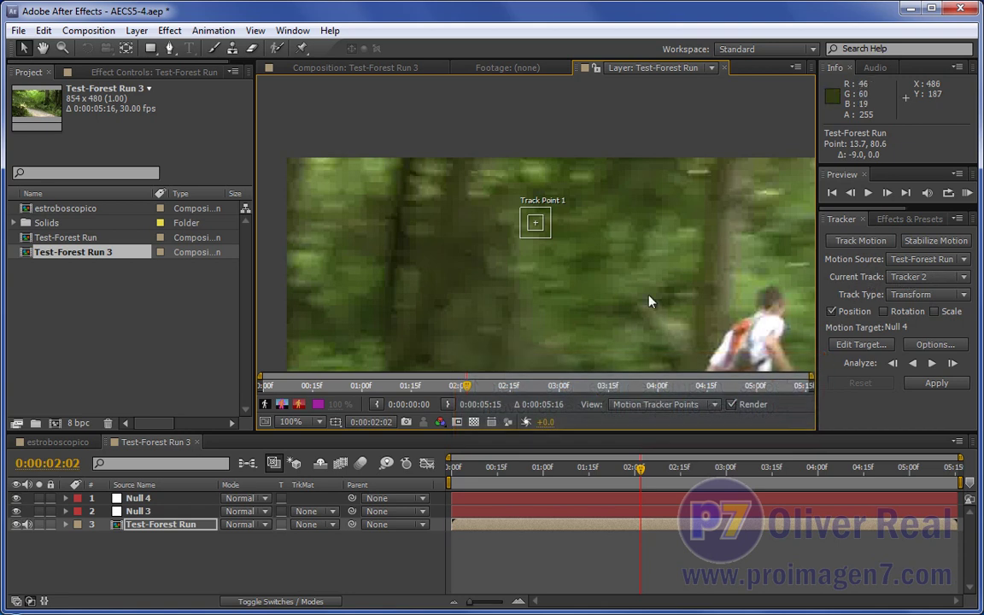
# Move Tracker 2's Track Point 1 onto a distinct feature in the upper-right foliage and frame it.
pyautogui.press(',')
pyautogui.moveTo(629, 326); pyautogui.dragTo(593, 298)
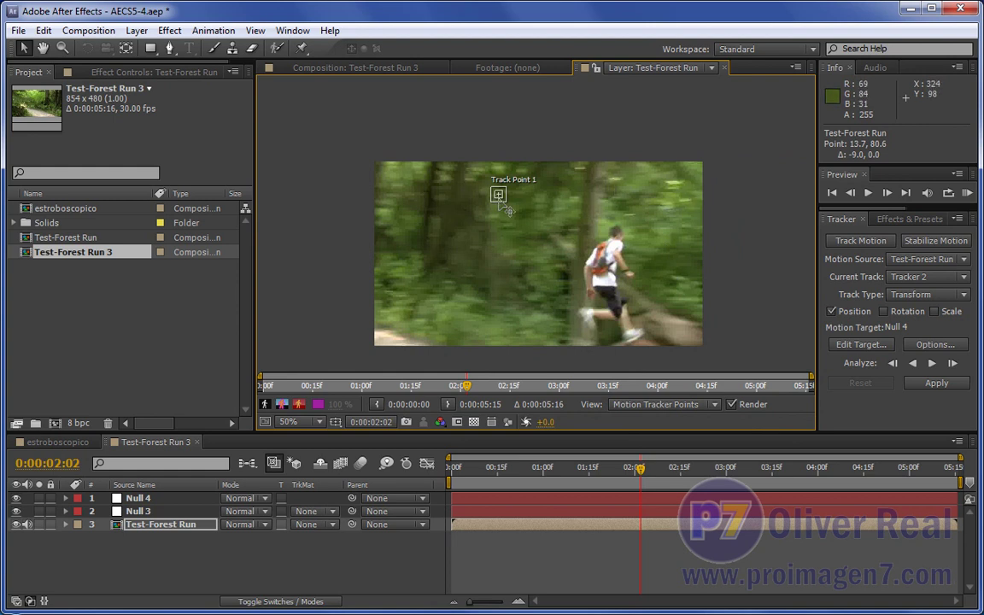
pyautogui.press('.')
pyautogui.press('.')
pyautogui.press(',')
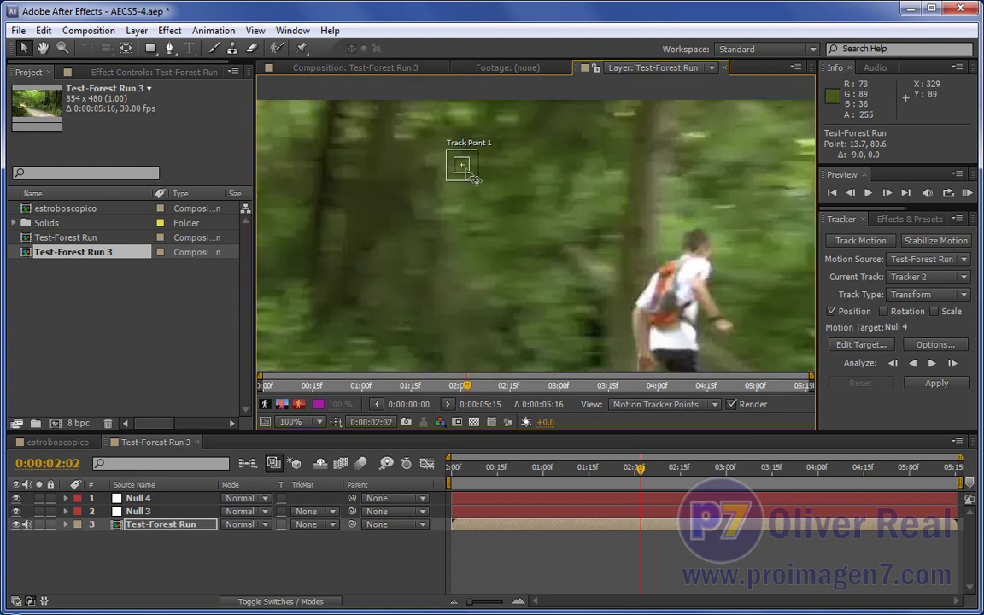
pyautogui.moveTo(472, 176); pyautogui.dragTo(770, 182)
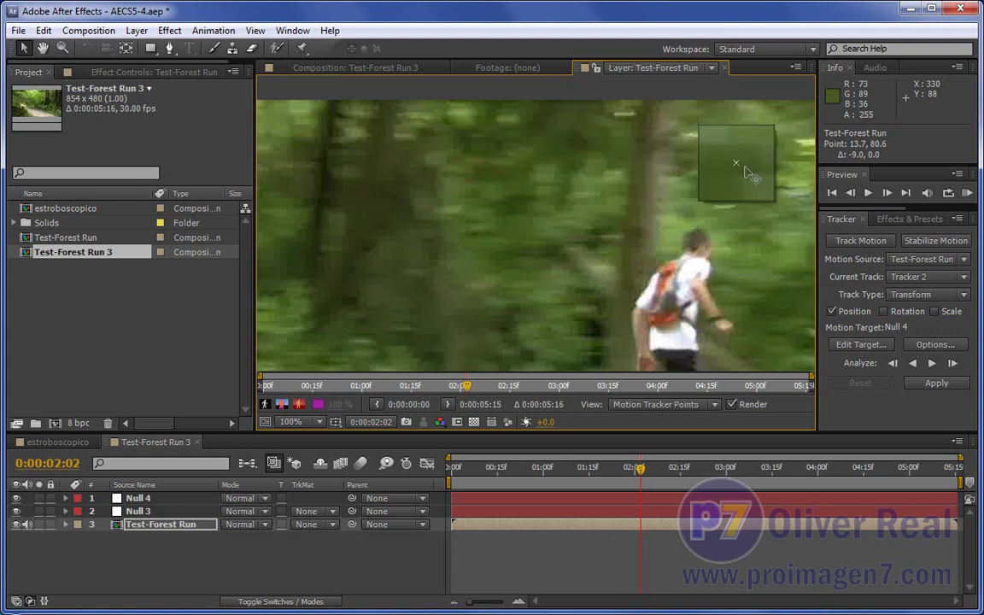
pyautogui.press(',')
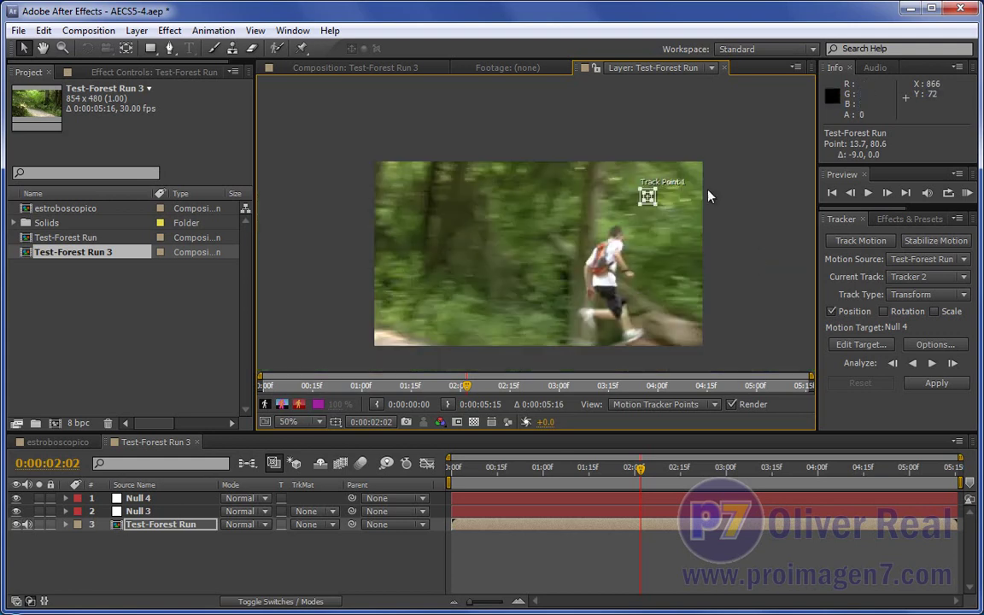
pyautogui.press('.')
pyautogui.press('.')
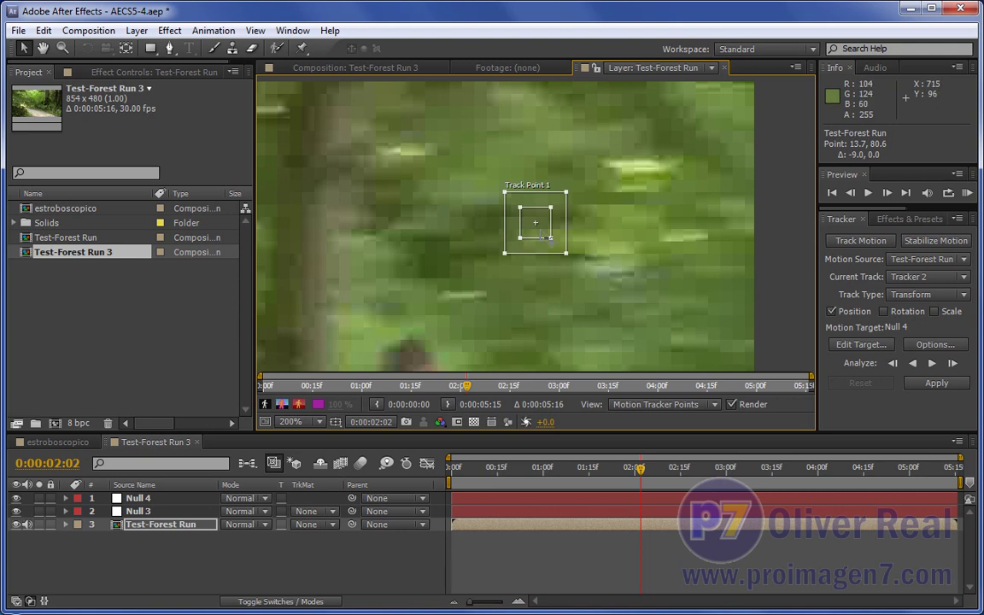
pyautogui.moveTo(549, 238); pyautogui.dragTo(653, 181)
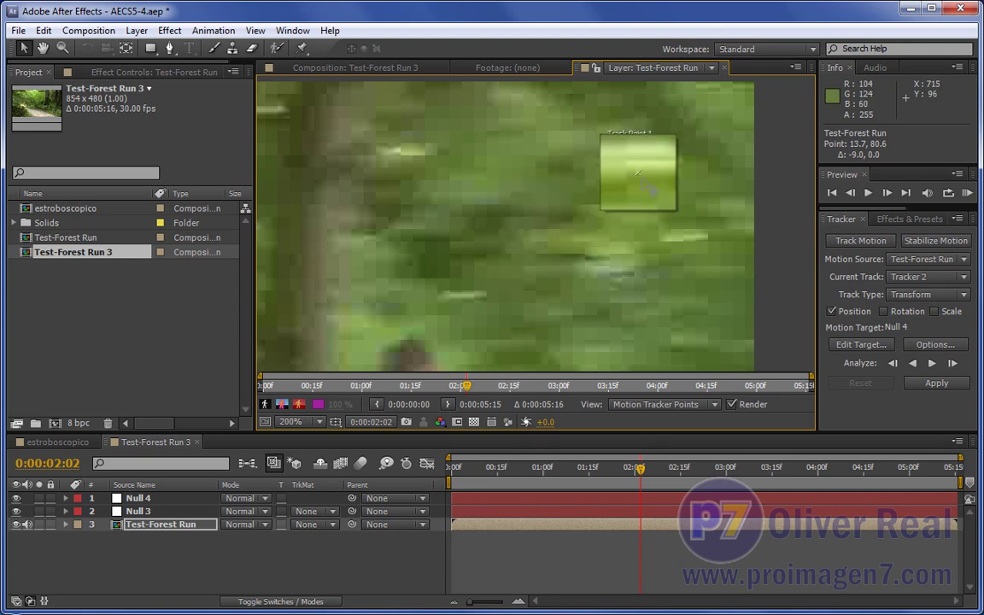
pyautogui.press(',')
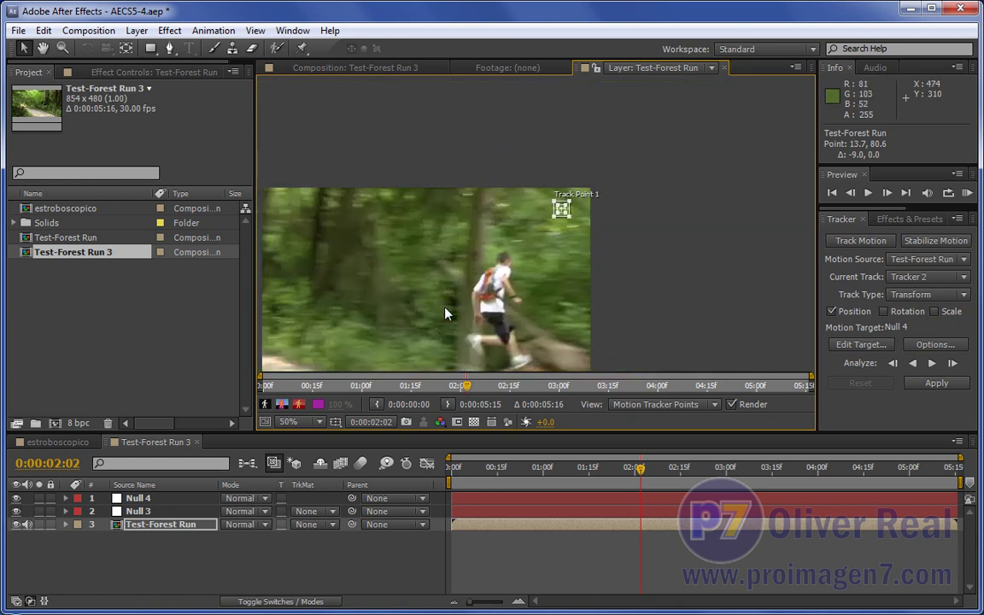
pyautogui.moveTo(443, 314); pyautogui.dragTo(555, 286)
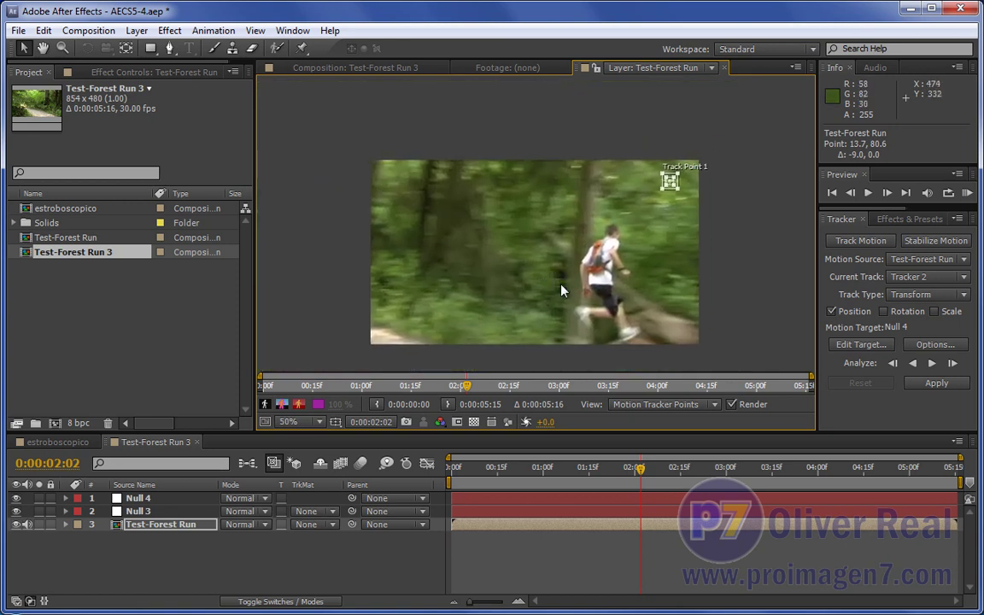
pyautogui.scroll(2, 553, 292)
pyautogui.moveTo(353, 282); pyautogui.dragTo(520, 257)
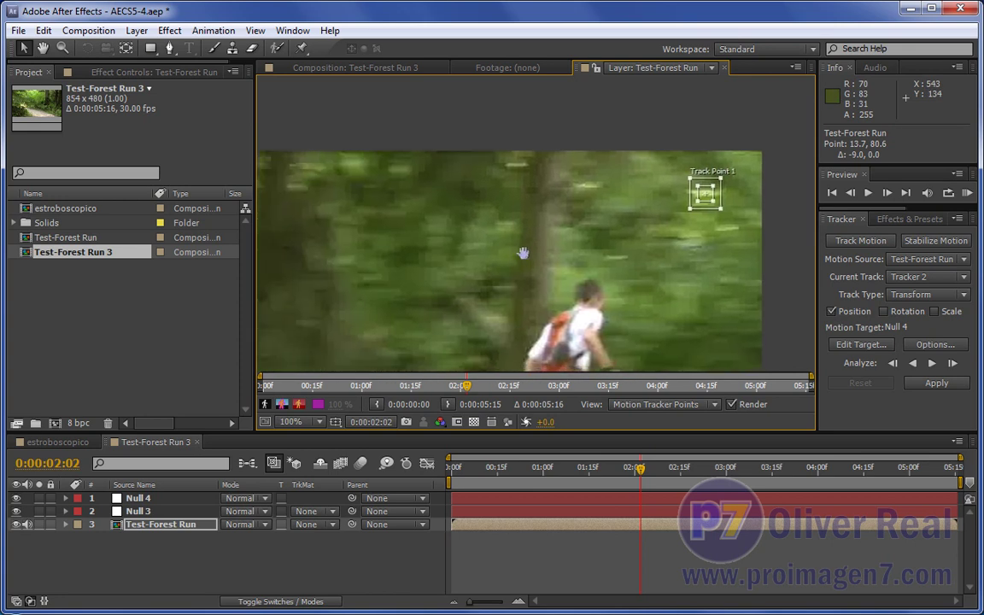
pyautogui.scroll(1, 655, 221)
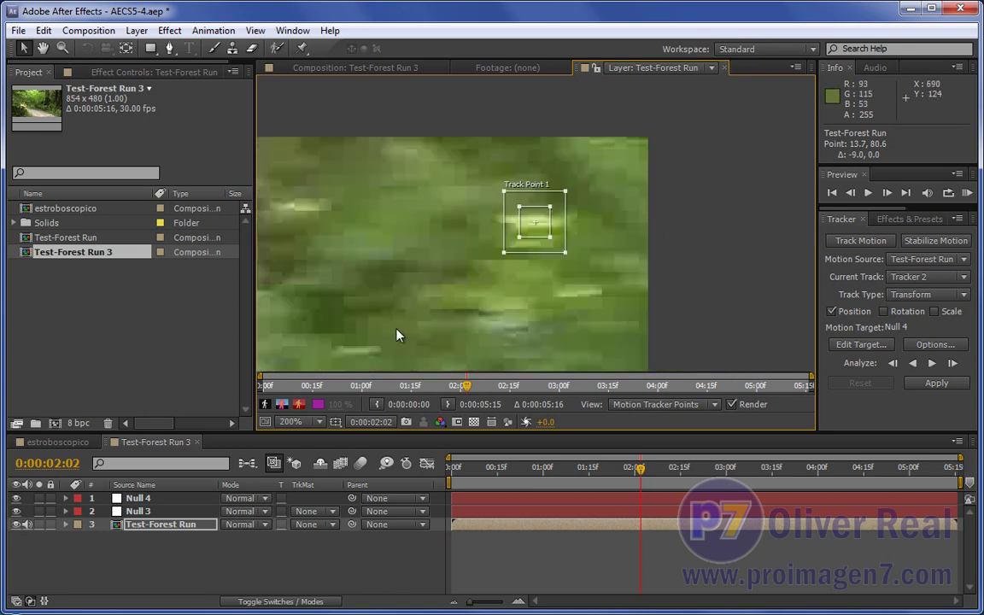
pyautogui.moveTo(398, 335); pyautogui.dragTo(553, 318)
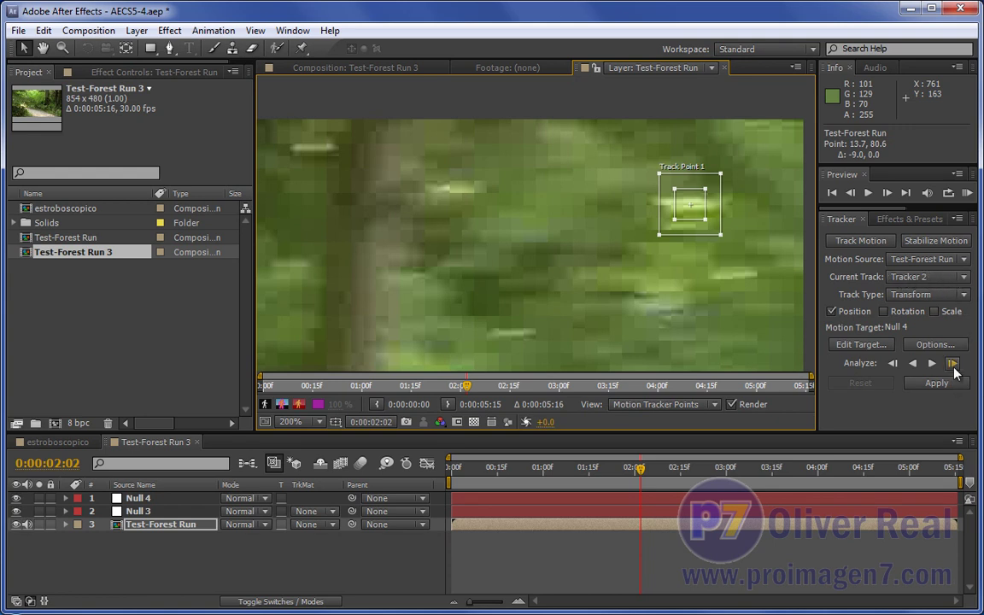
# Track the foliage feature frame by frame, nudging Track Point 1 left onto it each step.
pyautogui.click(953, 366)
pyautogui.moveTo(675, 207); pyautogui.dragTo(642, 209)
pyautogui.click(950, 364)
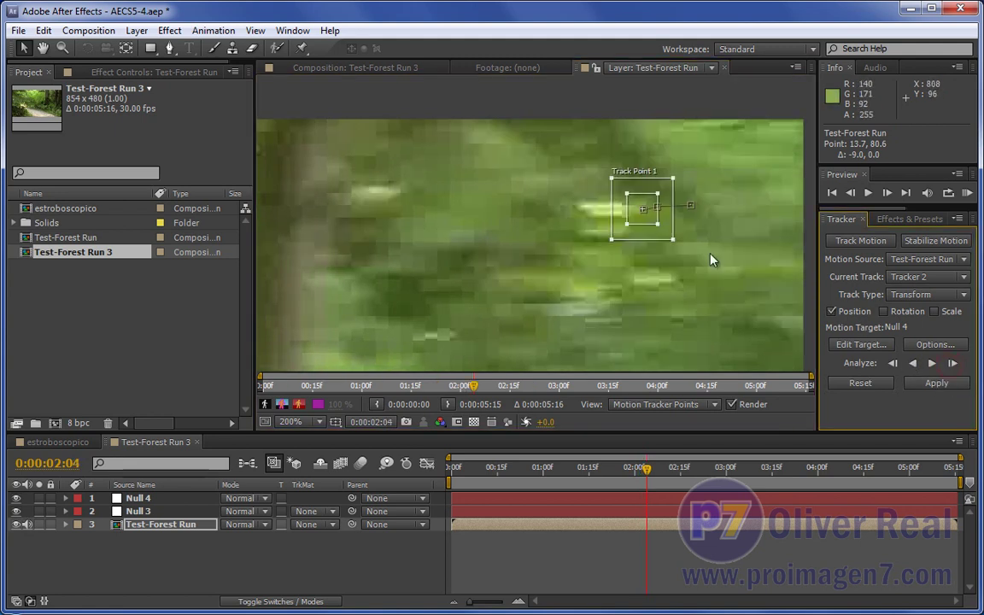
pyautogui.moveTo(637, 219); pyautogui.dragTo(582, 213)
pyautogui.click(953, 363)
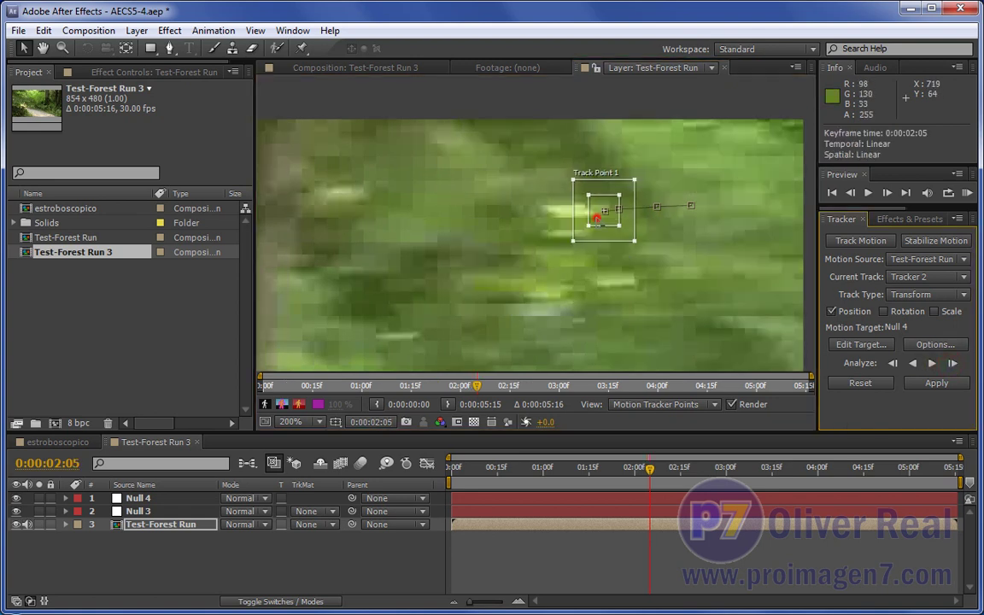
pyautogui.click(953, 362)
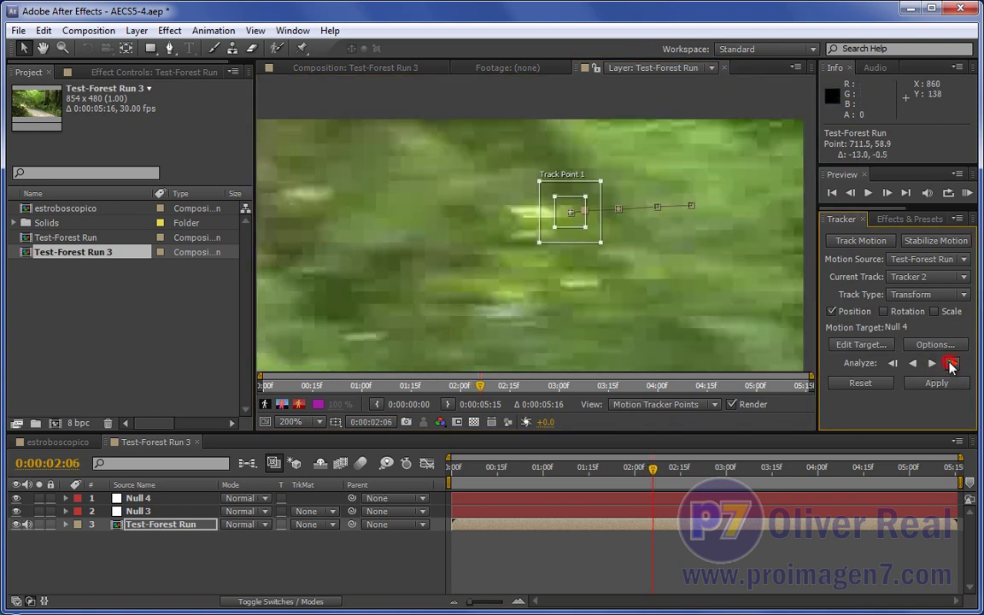
pyautogui.moveTo(567, 218); pyautogui.dragTo(531, 215)
pyautogui.click(952, 363)
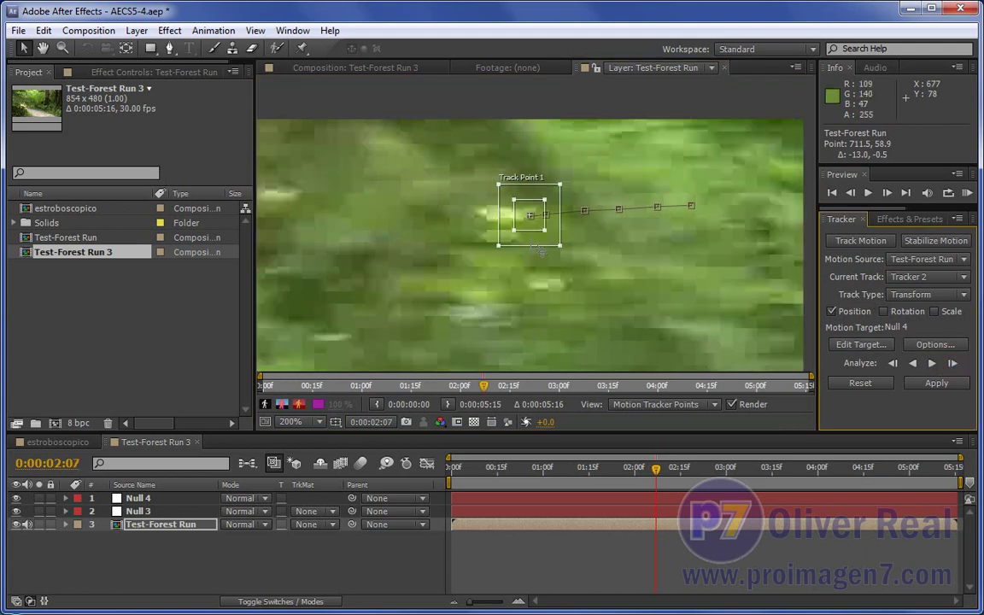
pyautogui.moveTo(530, 216); pyautogui.dragTo(513, 216)
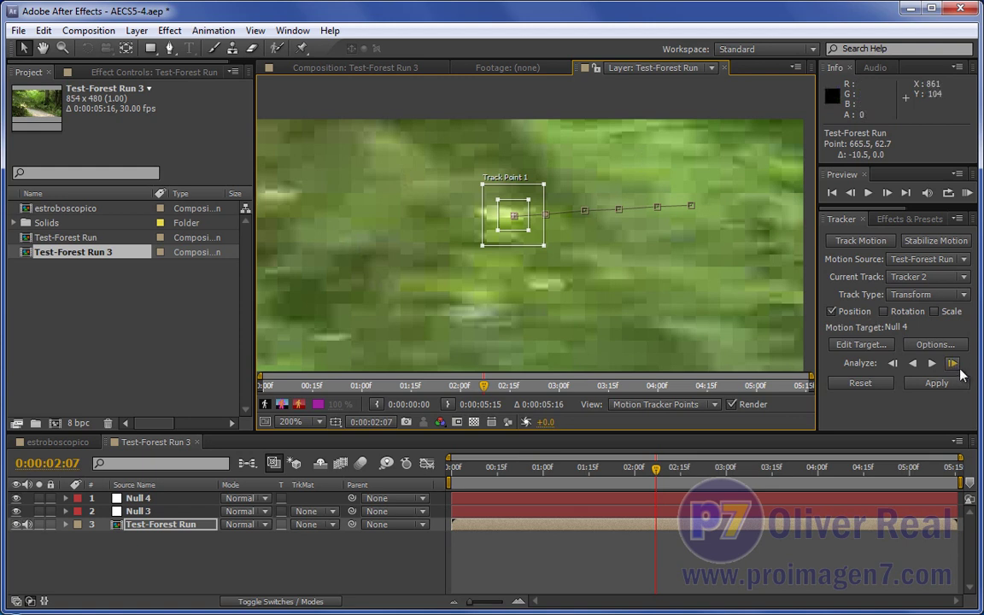
pyautogui.click(953, 363)
pyautogui.moveTo(499, 218); pyautogui.dragTo(480, 217)
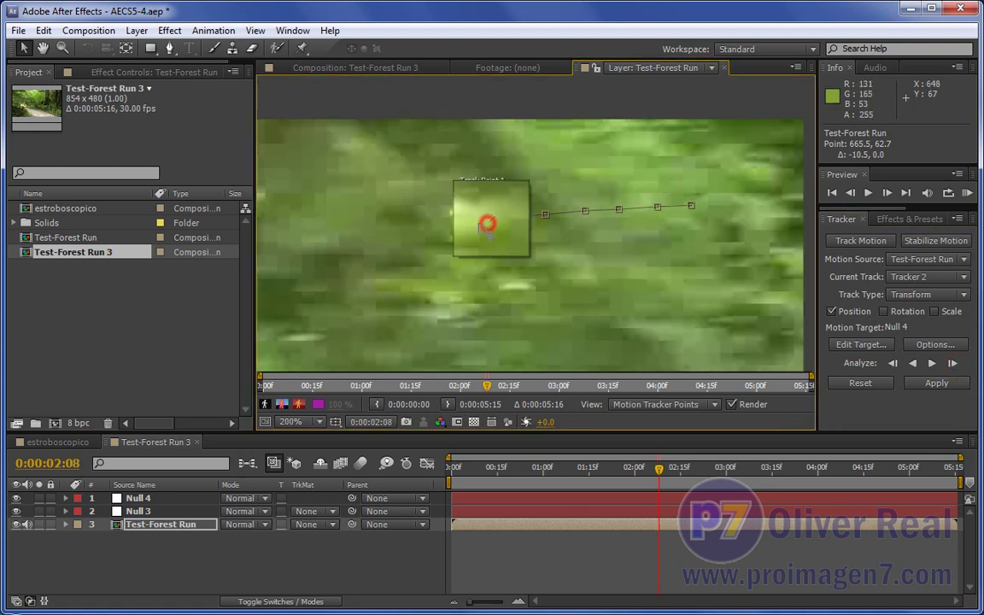
pyautogui.click(953, 363)
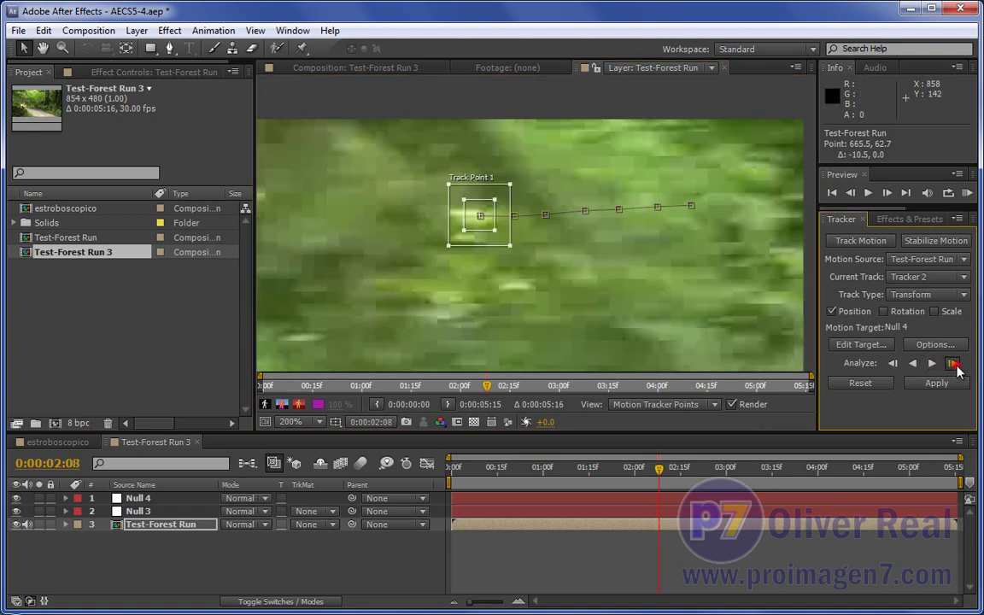
pyautogui.click(461, 222)
pyautogui.moveTo(461, 223); pyautogui.dragTo(455, 222)
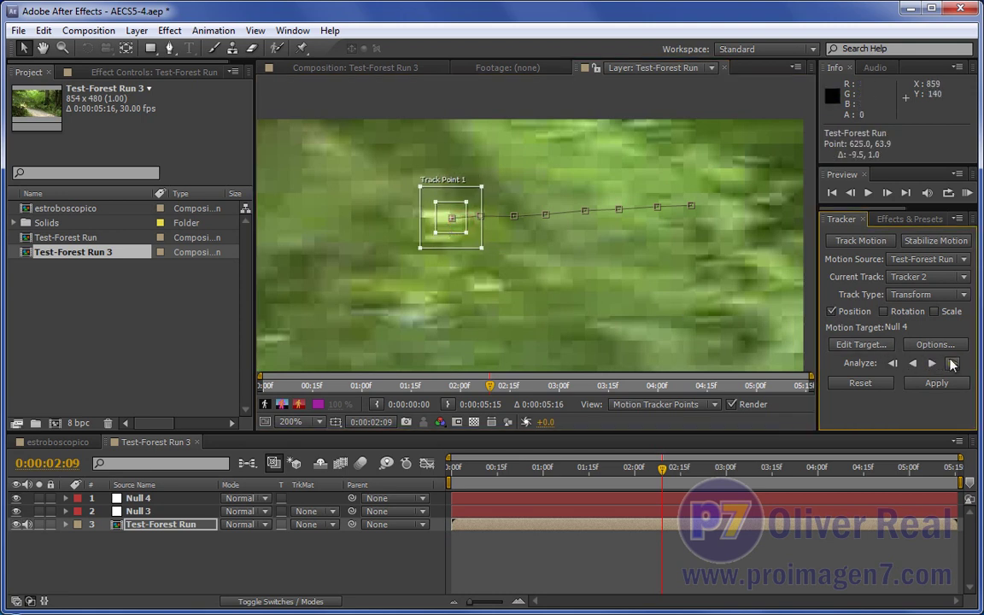
pyautogui.click(953, 363)
pyautogui.moveTo(434, 227); pyautogui.dragTo(420, 245)
pyautogui.click(953, 362)
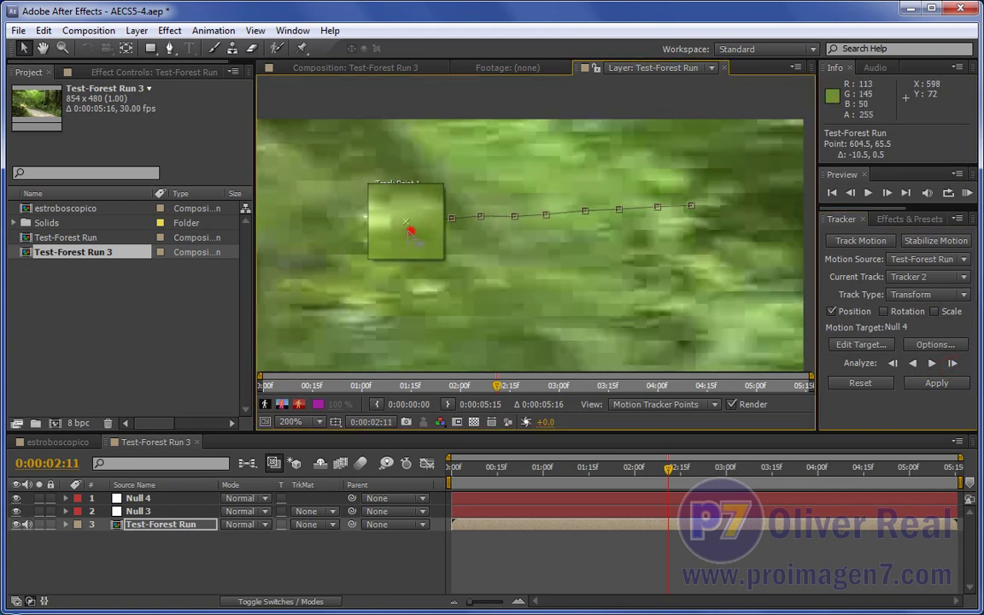
pyautogui.click(951, 363)
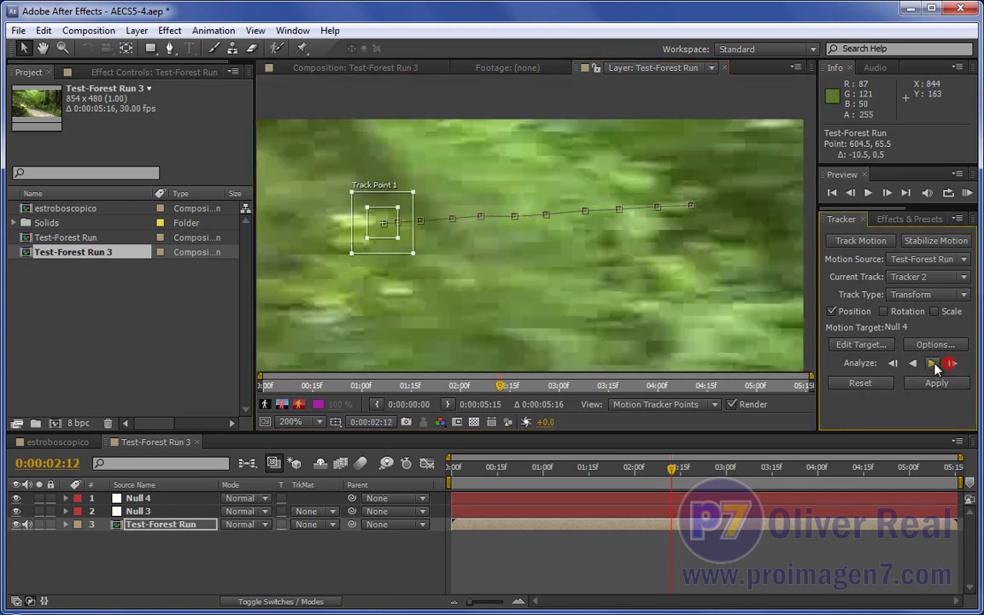
pyautogui.moveTo(383, 229); pyautogui.dragTo(367, 225)
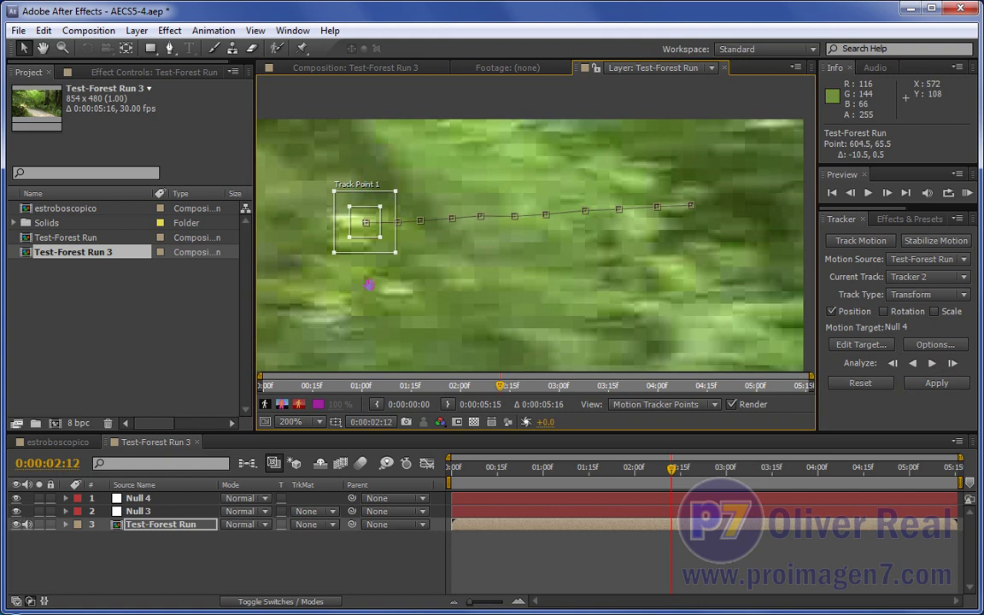
# Pan to keep the point visible and continue single-frame tracking with realignments.
pyautogui.moveTo(373, 281); pyautogui.dragTo(669, 285)
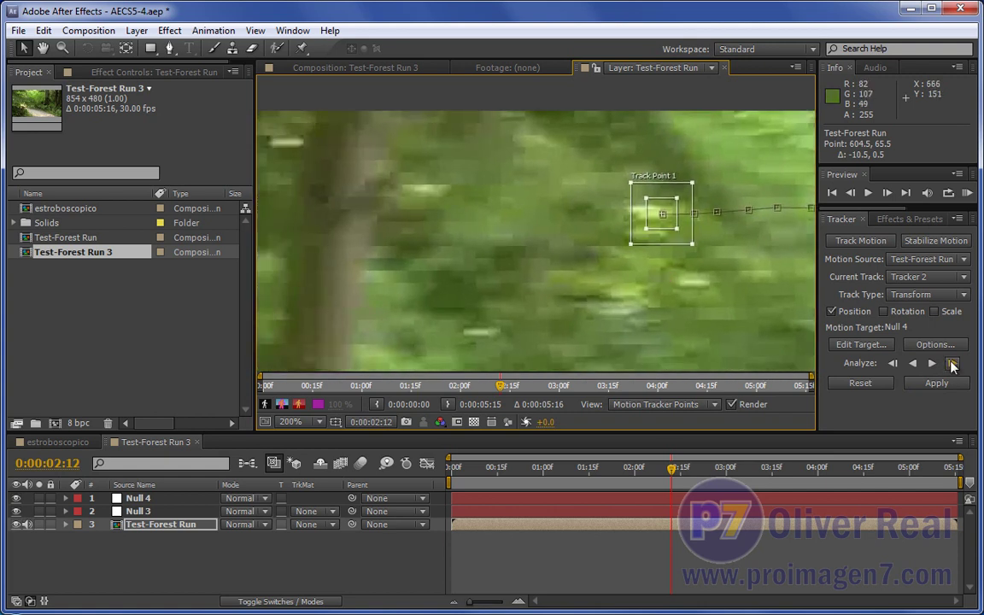
pyautogui.click(953, 366)
pyautogui.moveTo(642, 214); pyautogui.dragTo(603, 214)
pyautogui.click(951, 363)
pyautogui.click(953, 364)
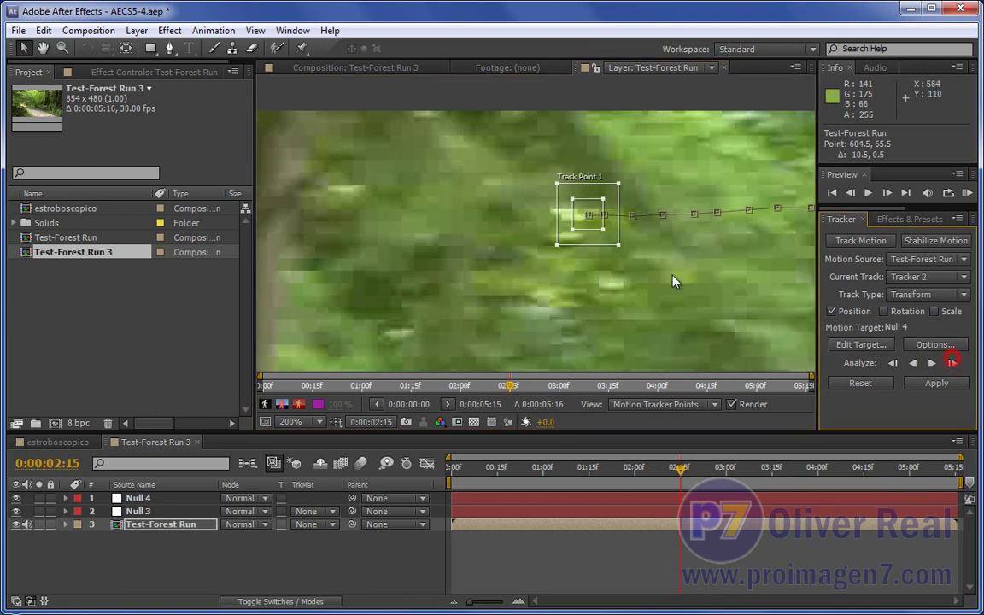
pyautogui.moveTo(602, 214); pyautogui.dragTo(577, 214)
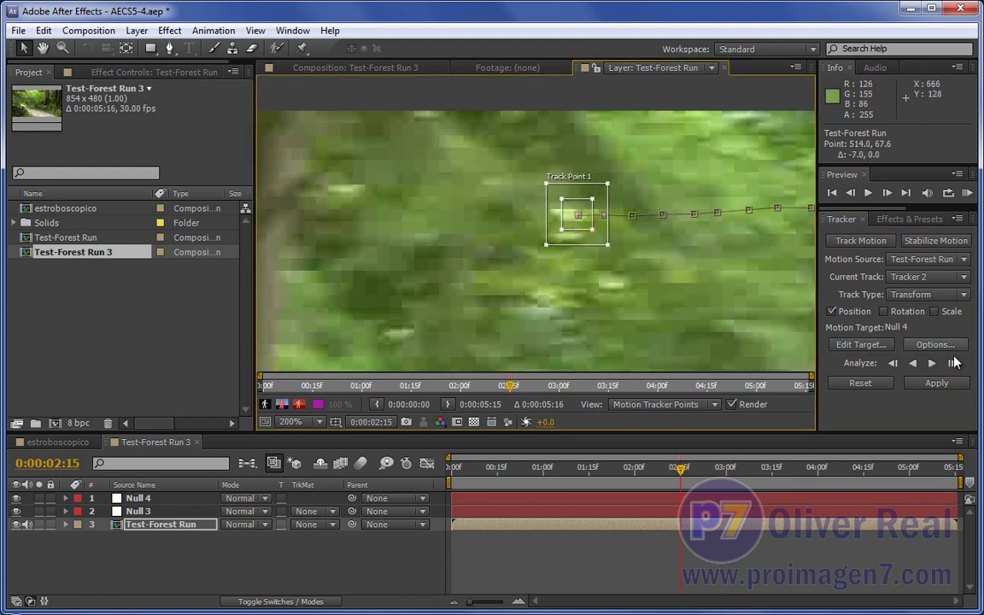
pyautogui.click(951, 363)
pyautogui.moveTo(551, 214)
pyautogui.mouseDown()
pyautogui.moveTo(561, 228)
pyautogui.moveTo(504, 230)
pyautogui.mouseUp()
pyautogui.click(951, 363)
# Step about 26 more frames forward, then analyze the rest of the clip to 0:00:05:15.
pyautogui.click(951, 363)
pyautogui.click(952, 363)
pyautogui.click(952, 364)
pyautogui.click(952, 364)
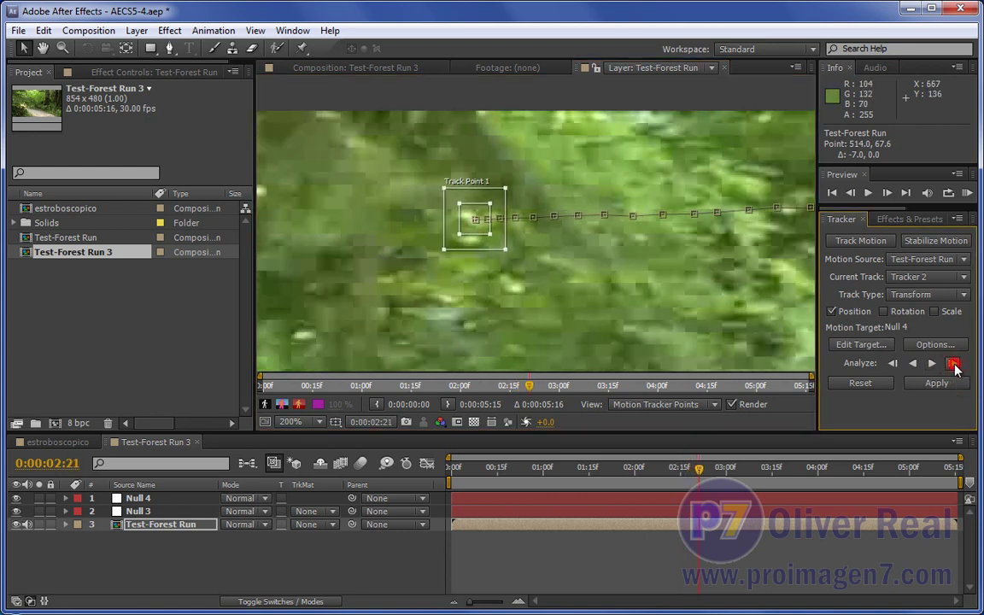
pyautogui.click(952, 364)
pyautogui.click(952, 363)
pyautogui.click(952, 364)
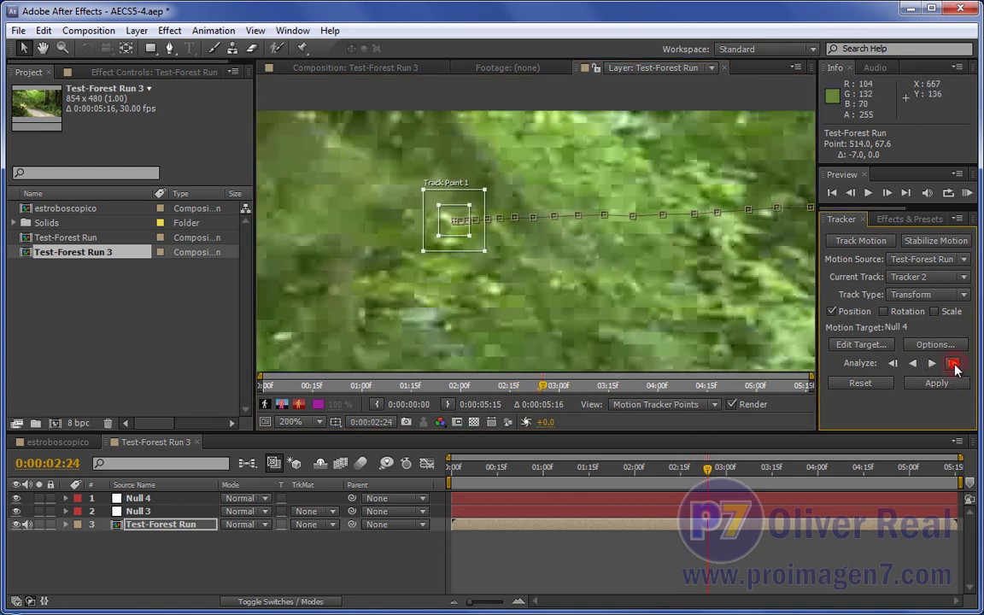
pyautogui.click(952, 364)
pyautogui.click(952, 364)
pyautogui.click(952, 364)
pyautogui.click(952, 364)
pyautogui.click(952, 363)
pyautogui.click(952, 364)
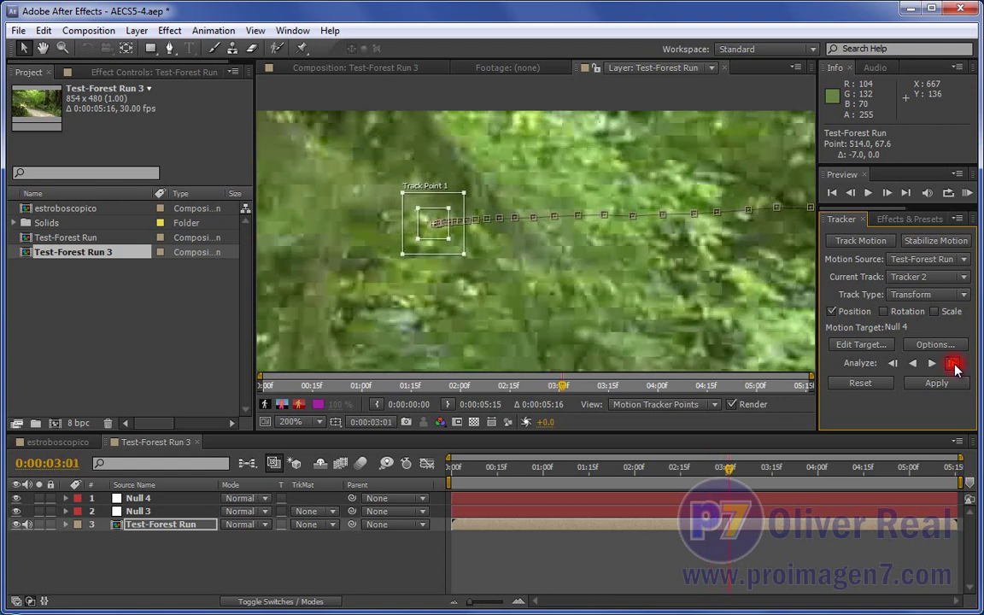
pyautogui.click(952, 364)
pyautogui.click(952, 364)
pyautogui.click(952, 364)
pyautogui.click(952, 364)
pyautogui.click(952, 364)
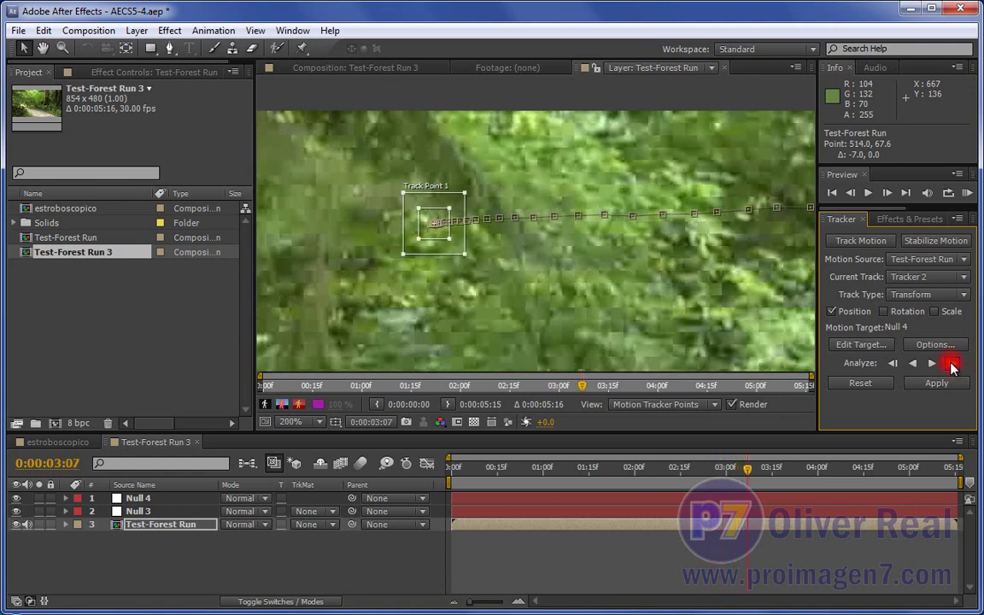
pyautogui.click(952, 363)
pyautogui.click(952, 364)
pyautogui.click(952, 364)
pyautogui.click(952, 363)
pyautogui.click(952, 363)
pyautogui.click(952, 364)
pyautogui.click(952, 363)
pyautogui.click(952, 363)
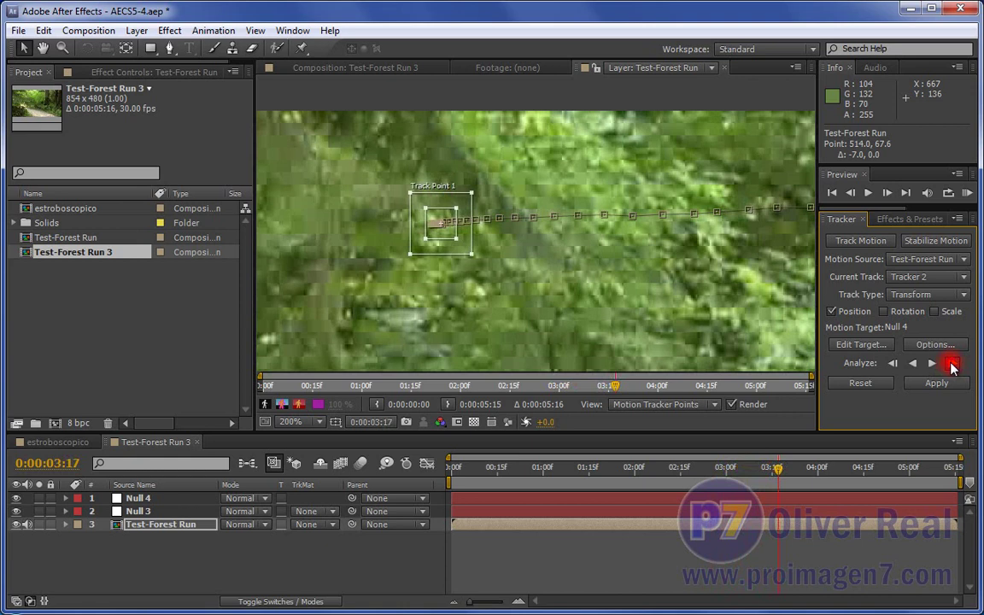
pyautogui.click(952, 364)
pyautogui.click(953, 364)
pyautogui.click(952, 363)
pyautogui.click(952, 364)
pyautogui.click(952, 364)
pyautogui.click(952, 363)
pyautogui.click(952, 364)
pyautogui.click(952, 364)
pyautogui.click(952, 364)
pyautogui.click(952, 364)
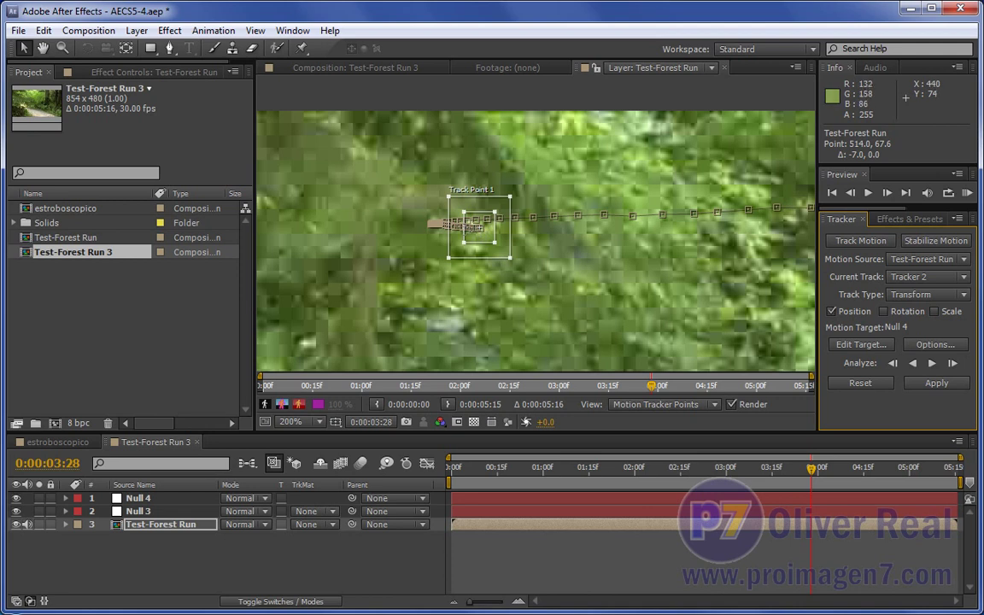
pyautogui.click(952, 363)
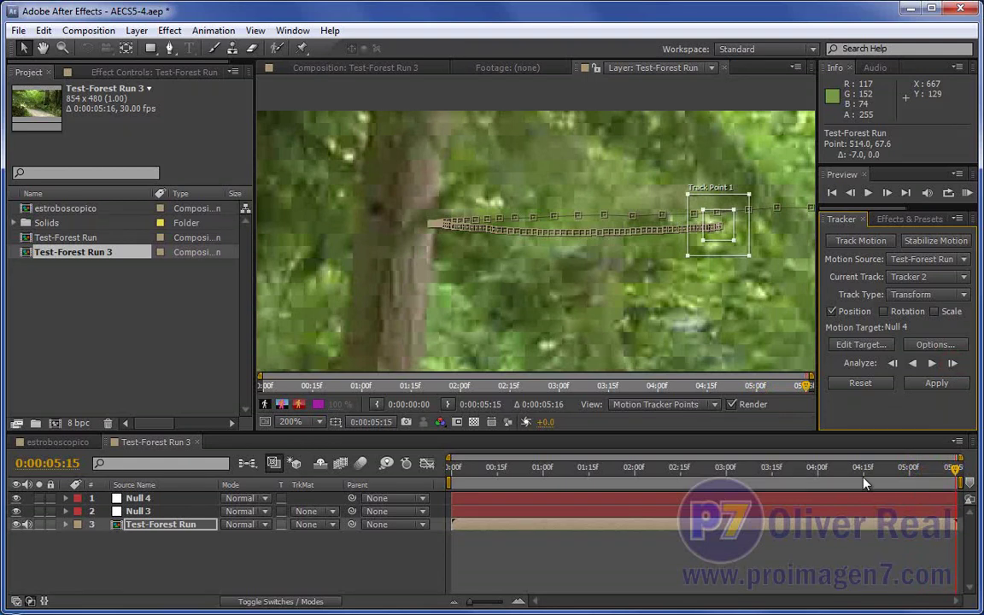
pyautogui.click(967, 279)
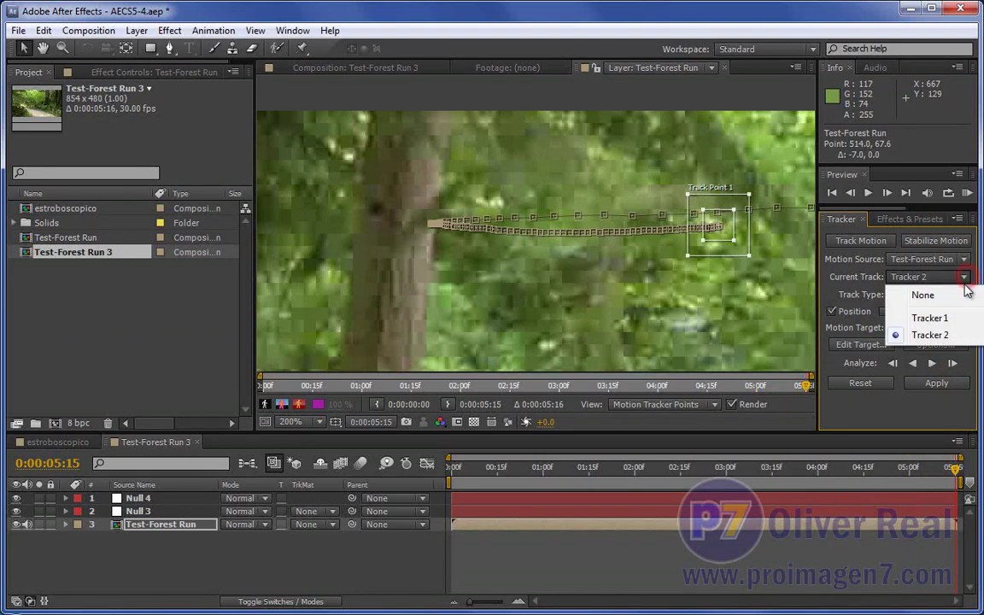
# Apply Tracker 1's motion to Null 3 in X and Y.
pyautogui.click(959, 316)
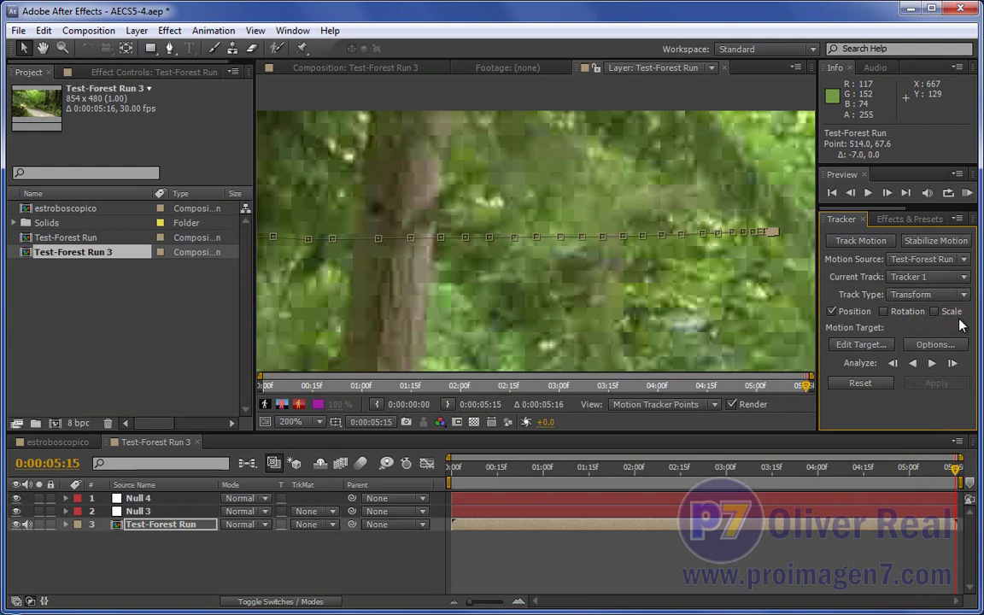
pyautogui.click(876, 345)
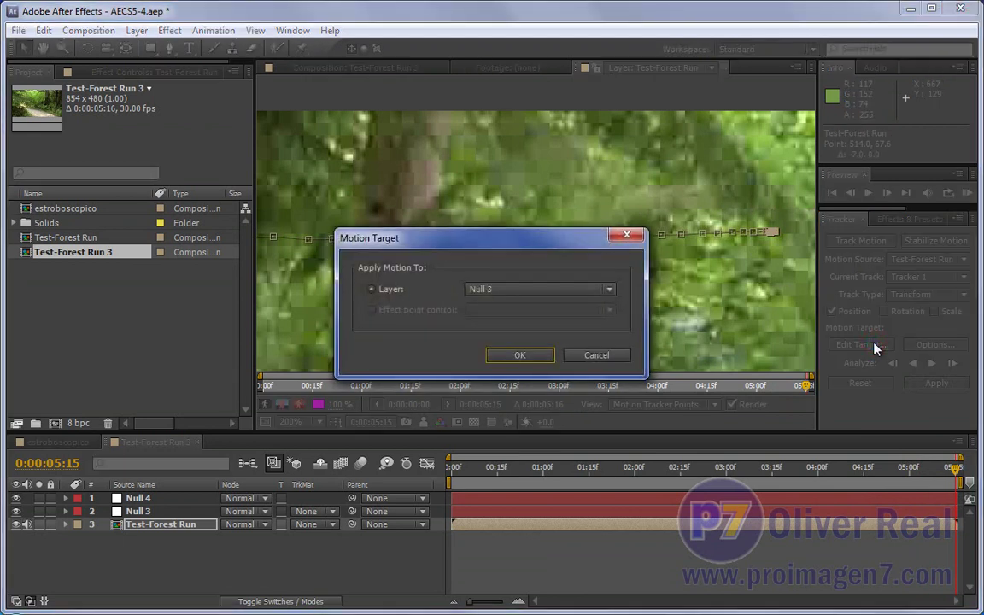
pyautogui.click(515, 357)
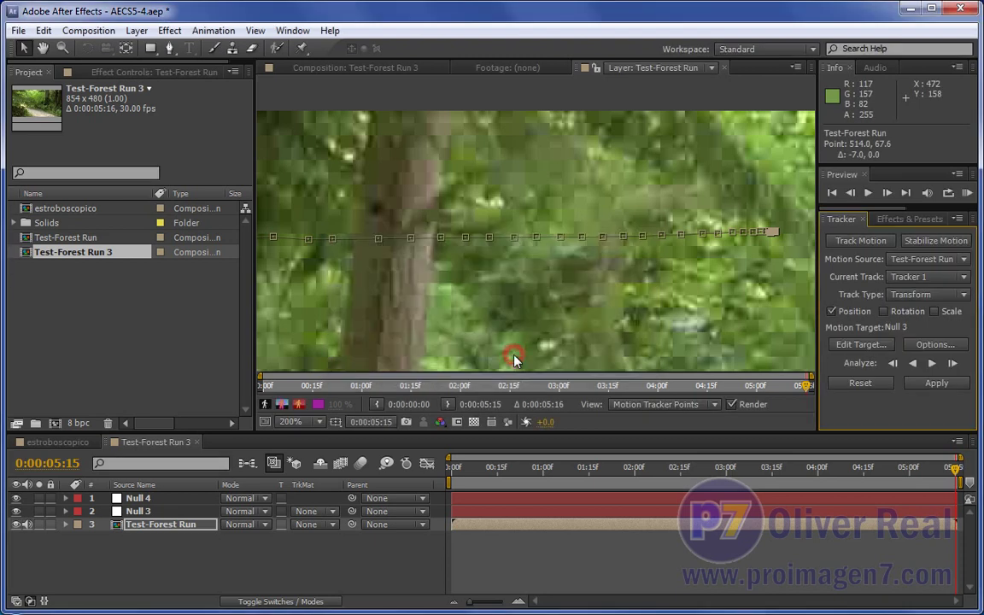
pyautogui.click(934, 387)
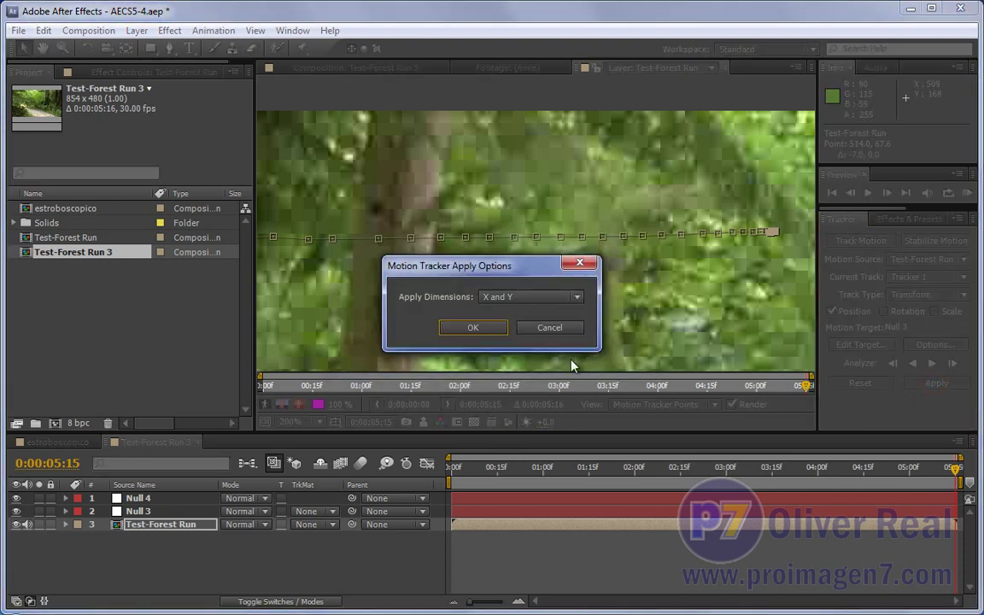
pyautogui.click(472, 328)
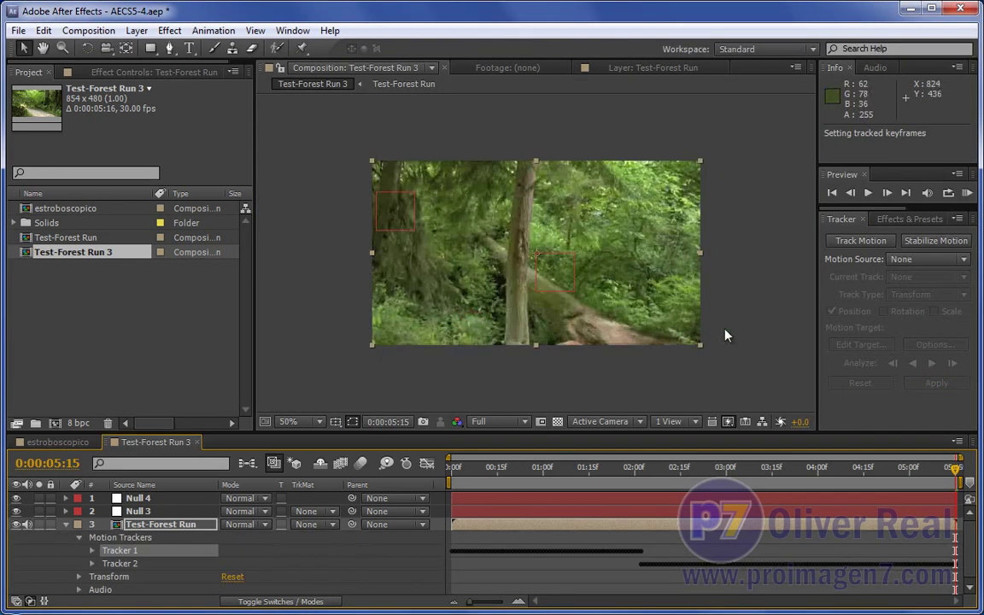
# Select Tracker 2 and apply its motion to Null 4 in X and Y.
pyautogui.click(851, 242)
pyautogui.click(963, 278)
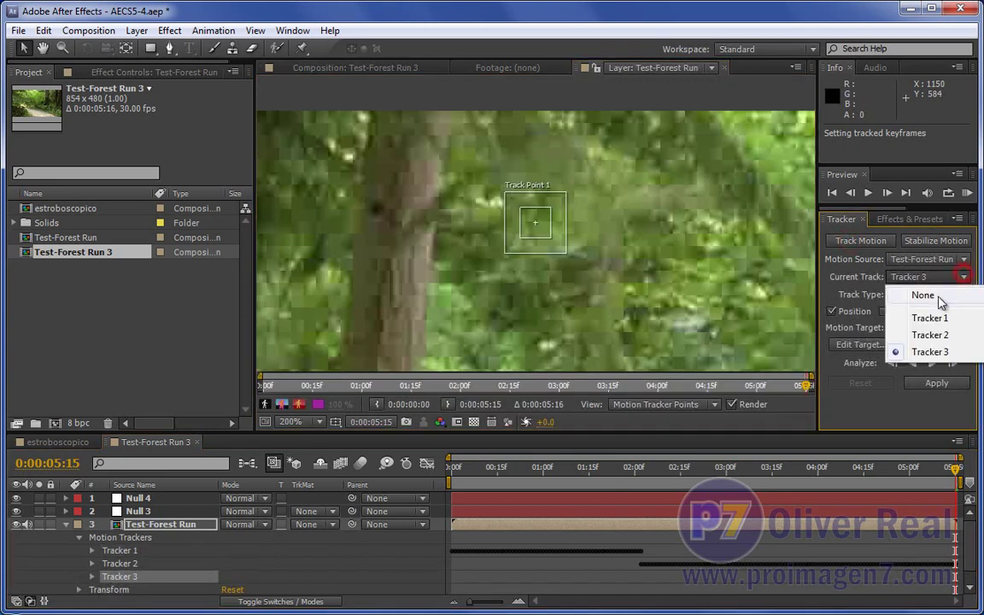
pyautogui.click(935, 334)
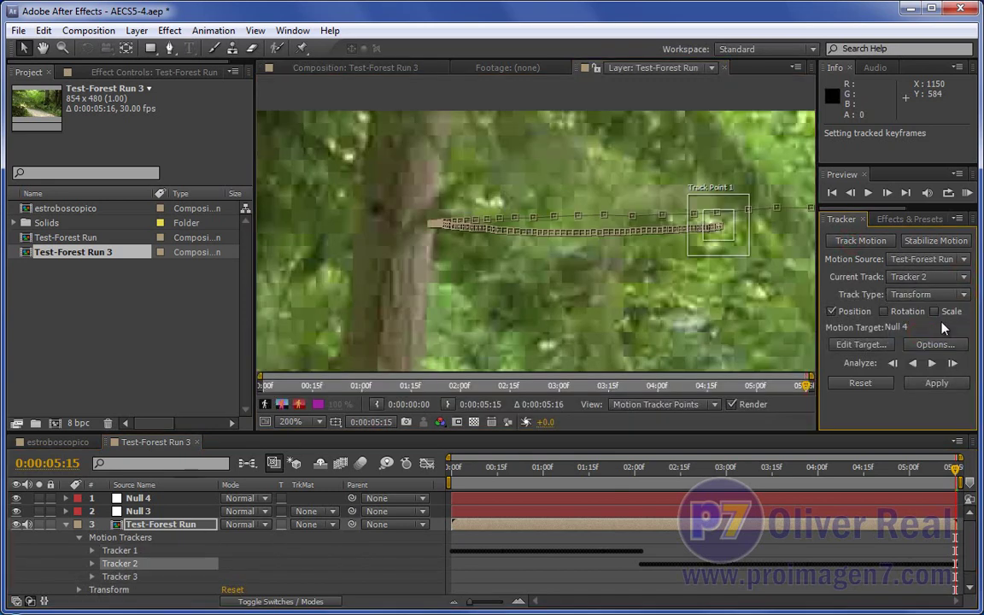
pyautogui.click(865, 344)
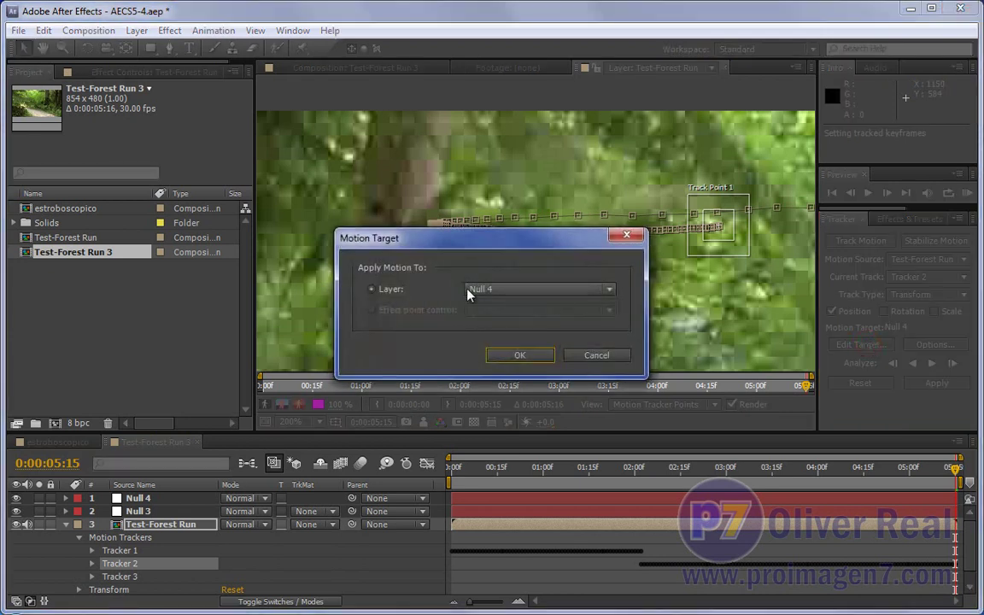
pyautogui.click(515, 356)
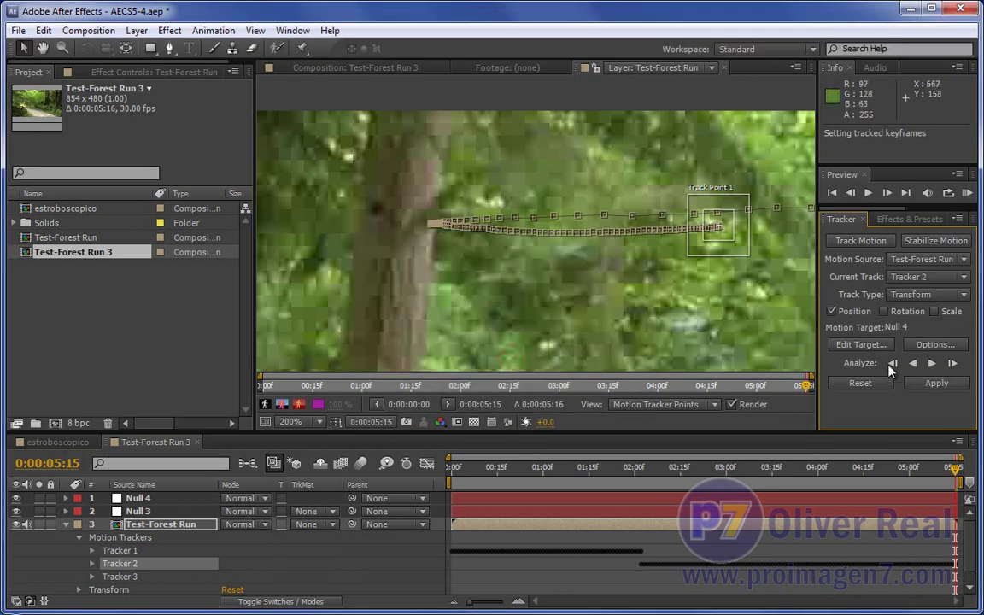
pyautogui.click(939, 385)
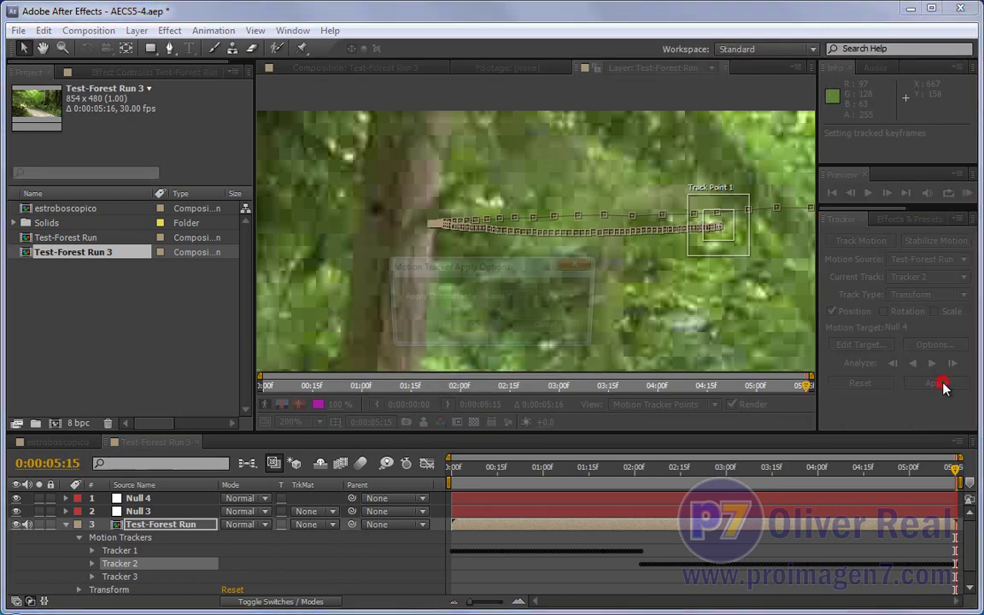
pyautogui.click(483, 332)
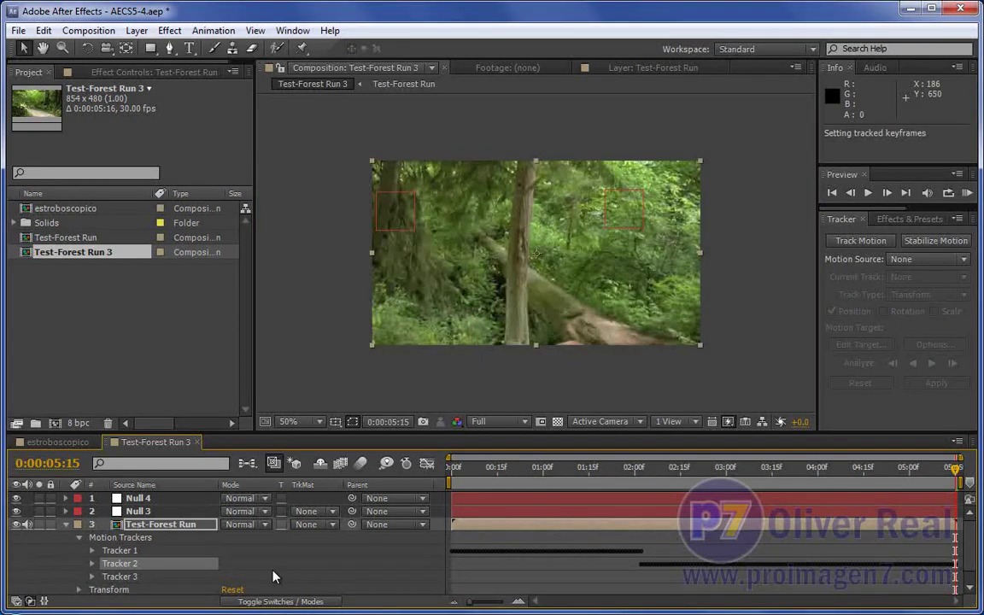
# Delete Tracker 3 and show the tracked Position keyframes of Null 3 and Null 4.
pyautogui.click(127, 578)
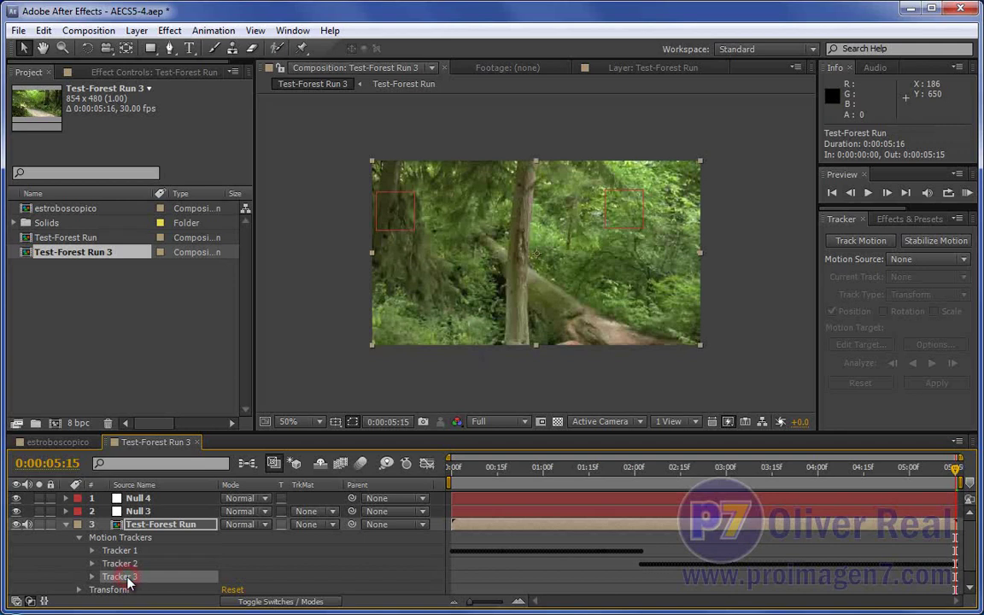
pyautogui.press('Delete')
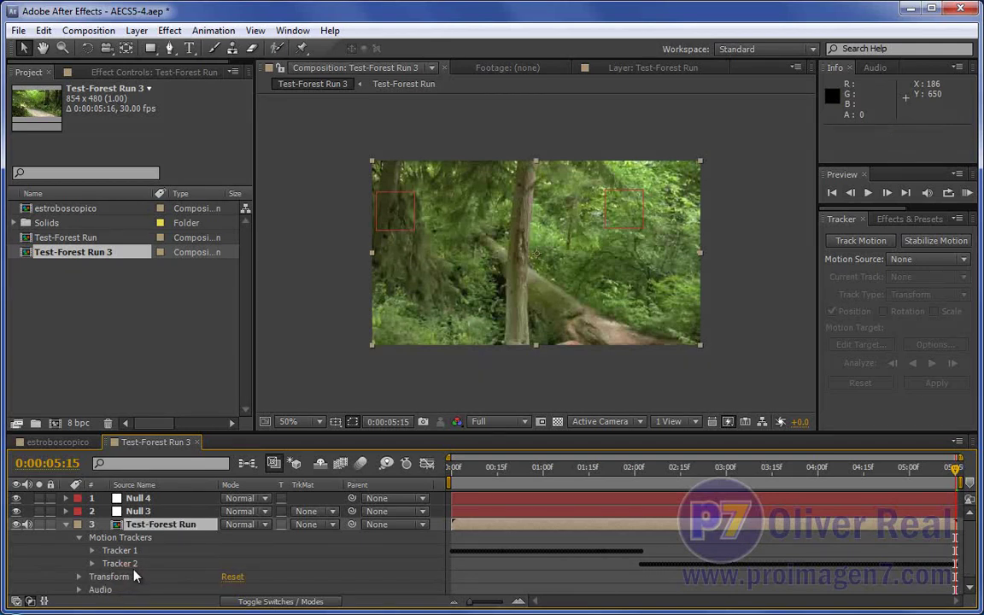
pyautogui.click(137, 511)
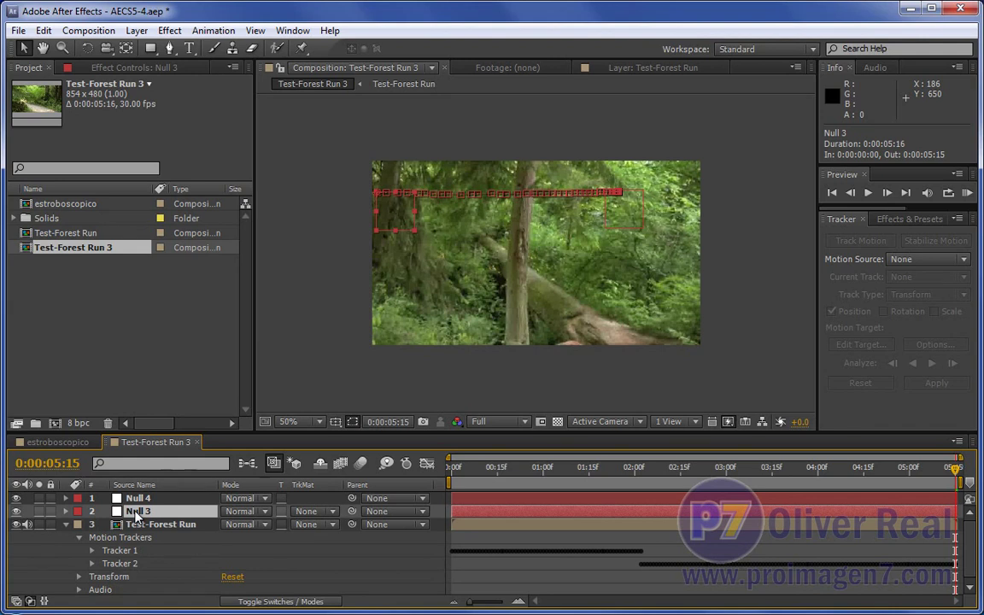
pyautogui.press('u')
pyautogui.click(133, 499)
pyautogui.press('u')
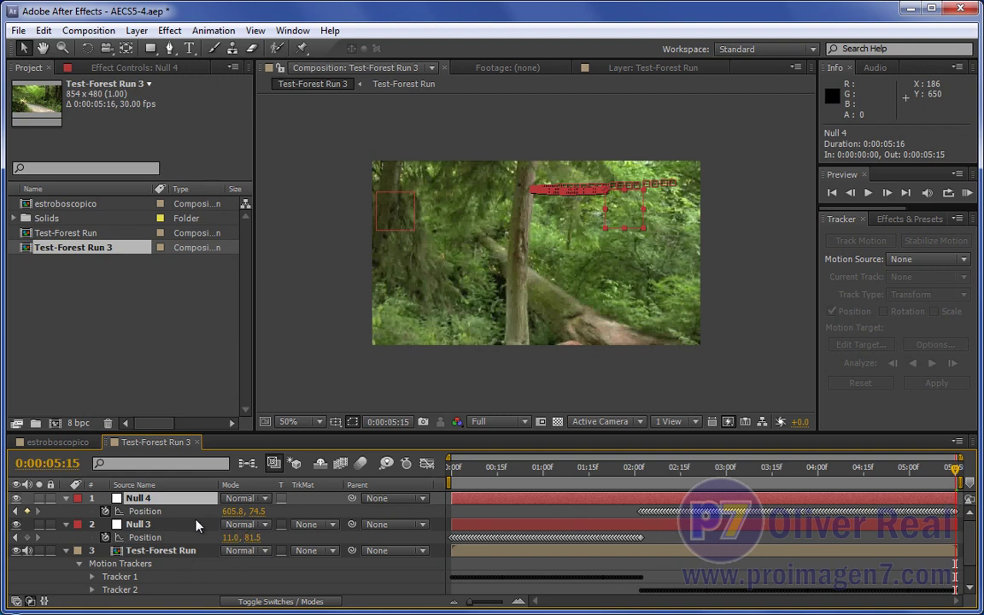
pyautogui.click(163, 553)
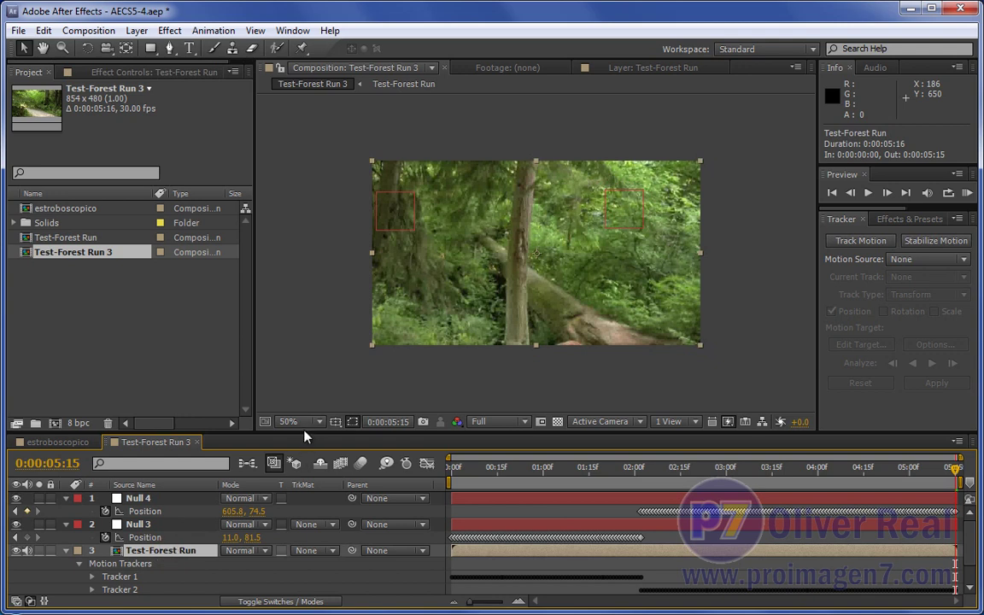
pyautogui.moveTo(304, 432); pyautogui.dragTo(304, 380)
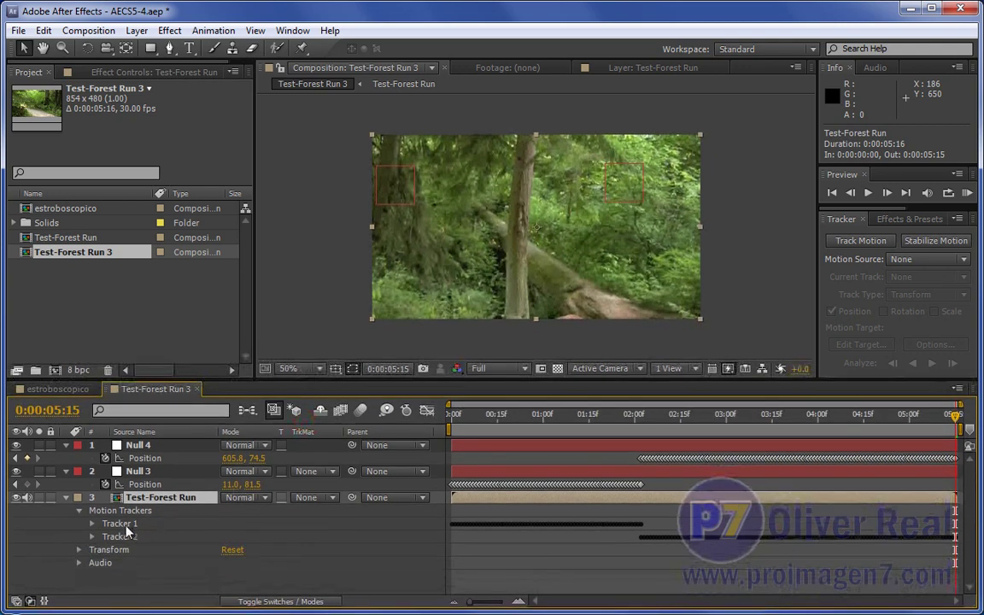
# Delete Tracker 1 and Tracker 2 from the Test-Forest Run layer, then collapse it.
pyautogui.doubleClick(124, 524)
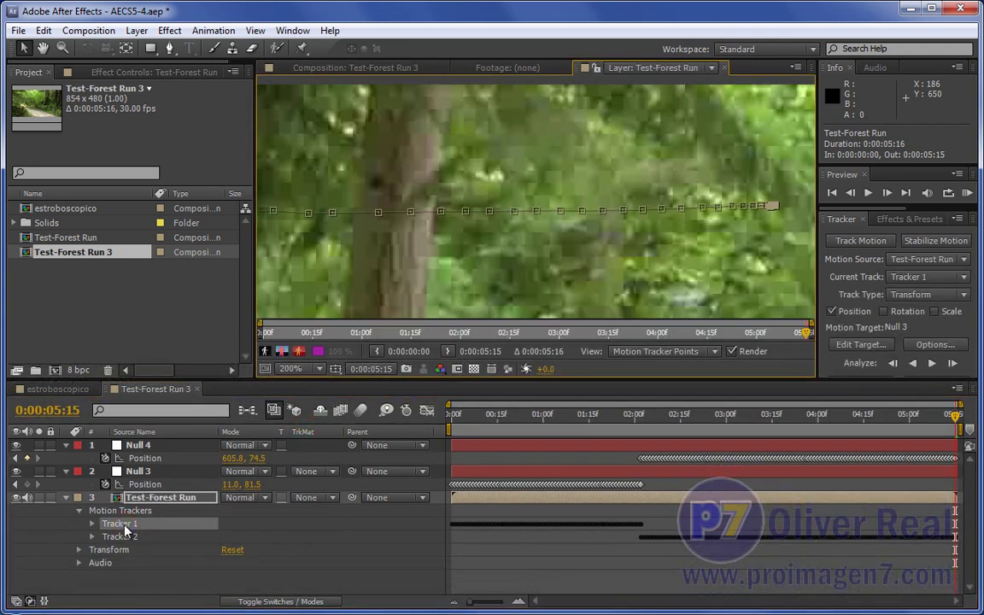
pyautogui.click(92, 523)
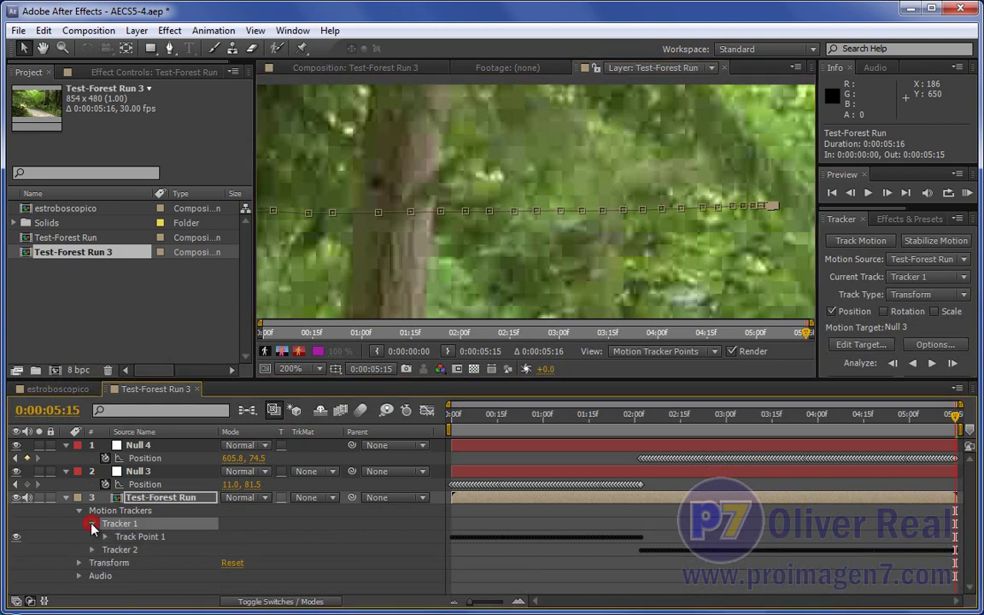
pyautogui.click(131, 538)
pyautogui.press('Delete')
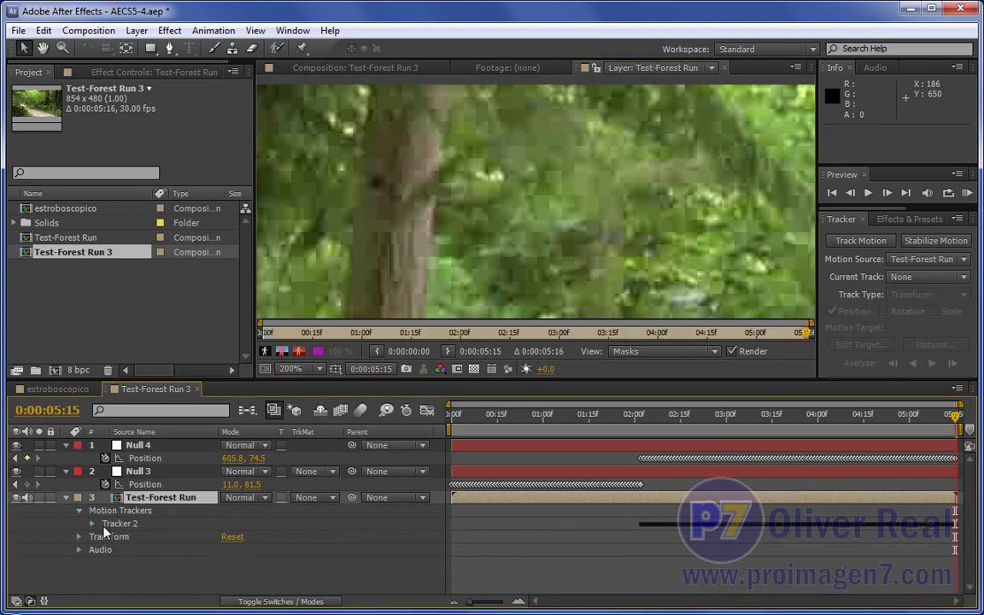
pyautogui.click(92, 524)
pyautogui.click(124, 536)
pyautogui.press('Delete')
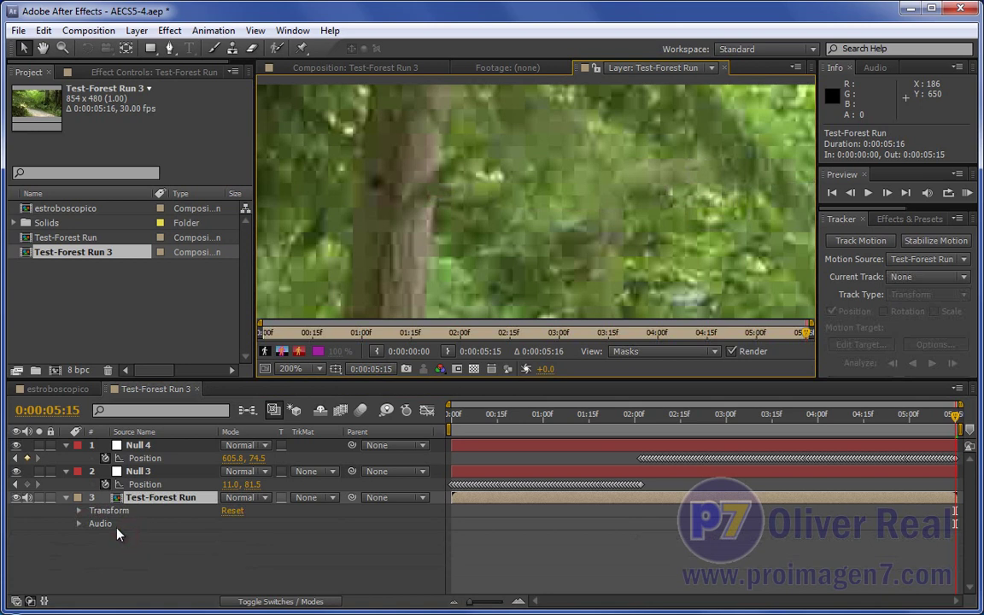
pyautogui.click(66, 497)
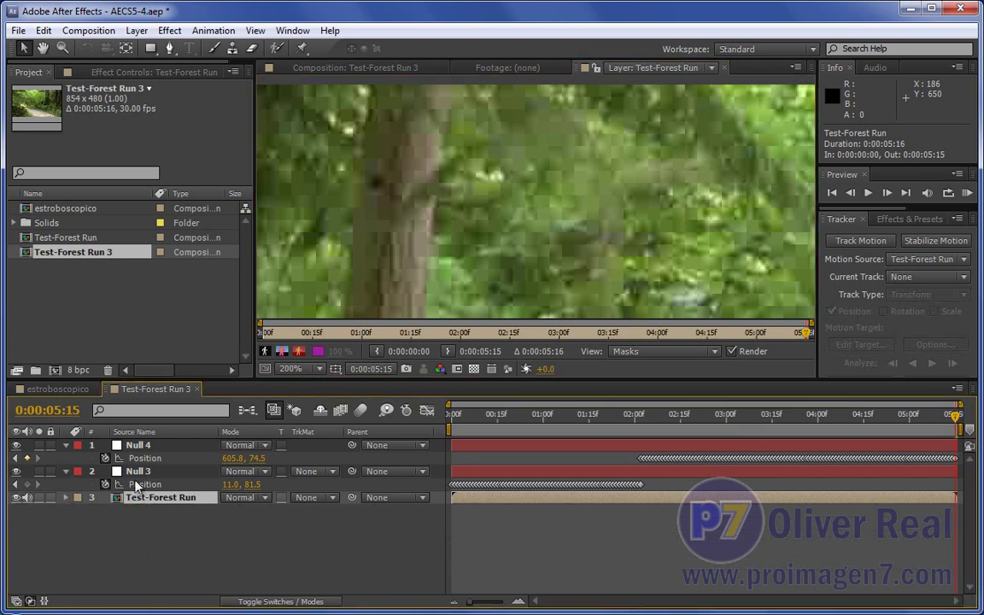
# Return to the composition at 0:00:01:18 and undo the accidental layer parenting.
pyautogui.moveTo(488, 428); pyautogui.dragTo(596, 430)
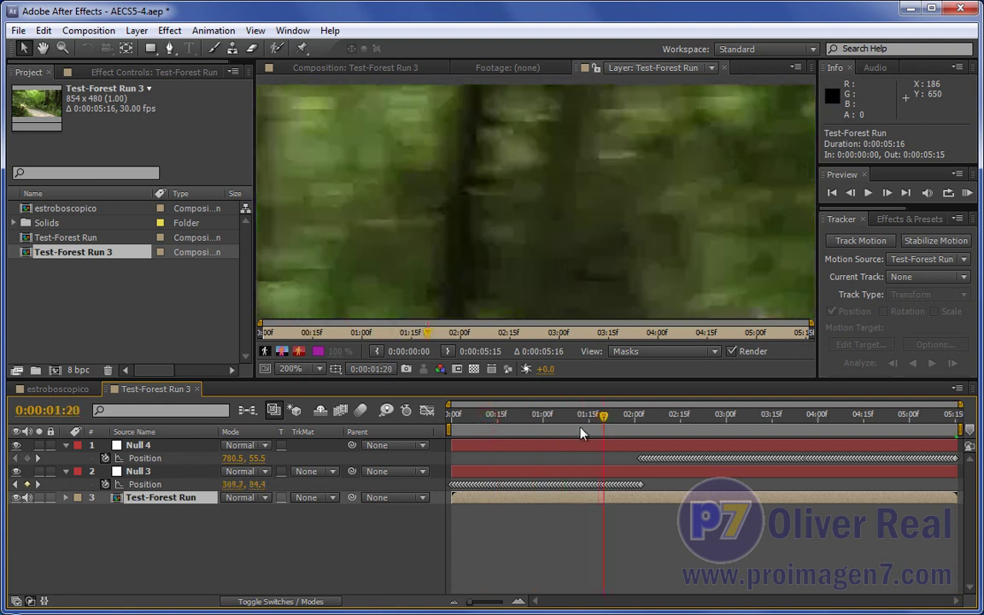
pyautogui.click(418, 67)
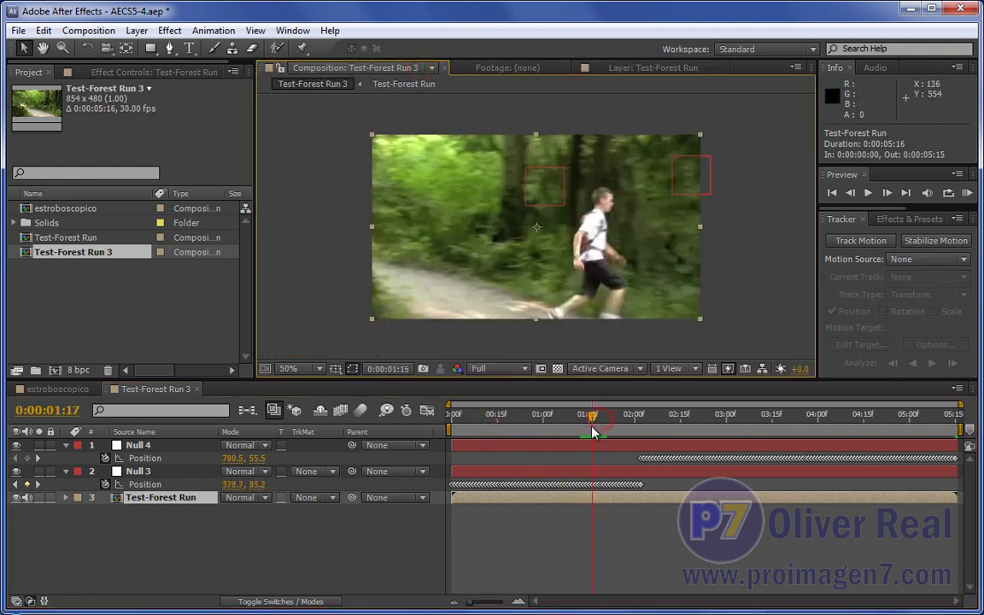
pyautogui.moveTo(602, 424); pyautogui.dragTo(598, 424)
pyautogui.hotkey('ctrl', 'z')
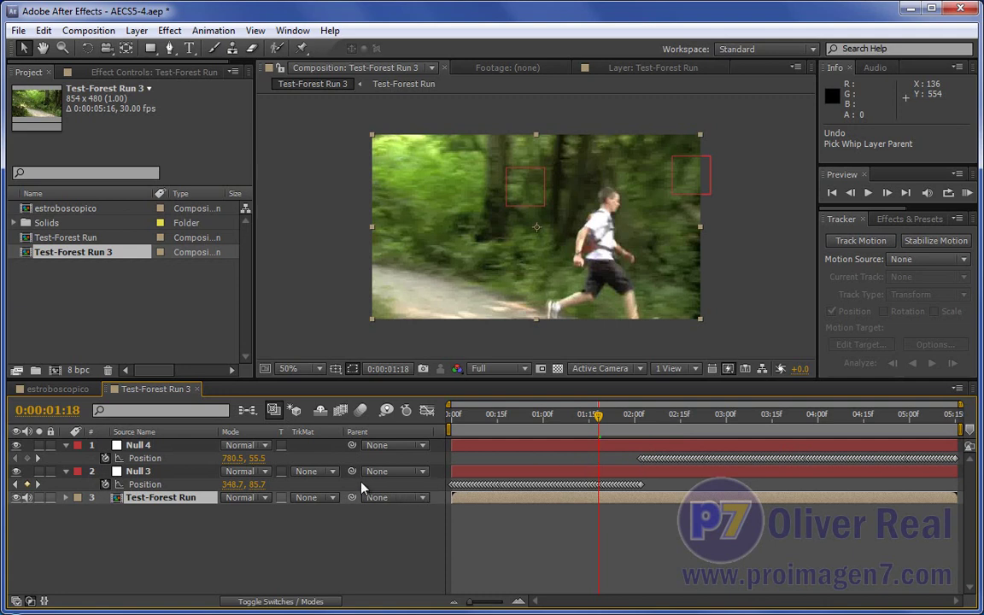
# Parent Null 3 to Null 4 and scrub the whole clip to verify the tracked motion.
pyautogui.moveTo(352, 471); pyautogui.dragTo(158, 452)
pyautogui.moveTo(604, 426)
pyautogui.mouseDown()
pyautogui.moveTo(531, 435)
pyautogui.moveTo(641, 455)
pyautogui.mouseUp()
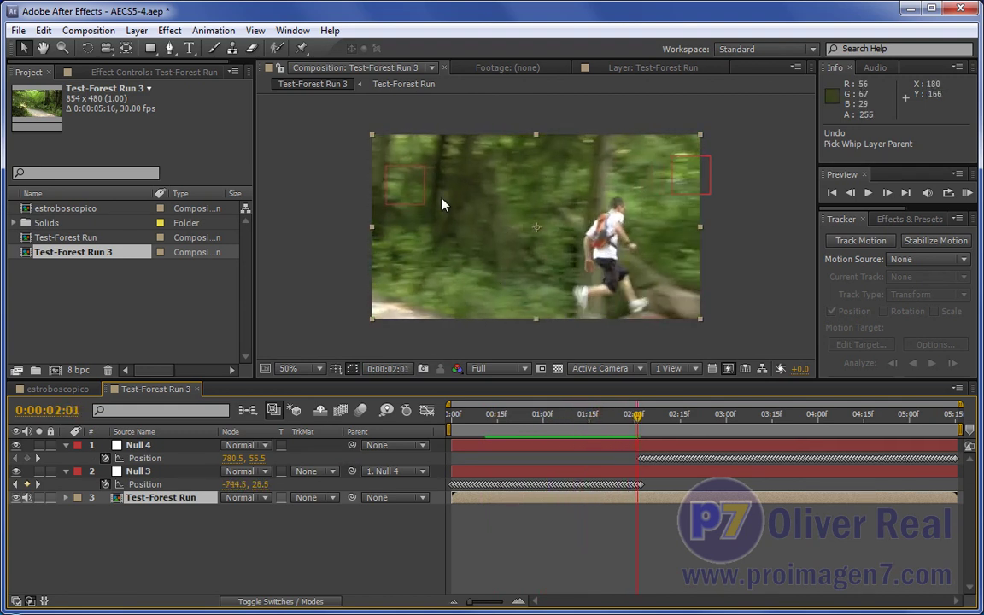
pyautogui.moveTo(639, 423); pyautogui.dragTo(655, 423)
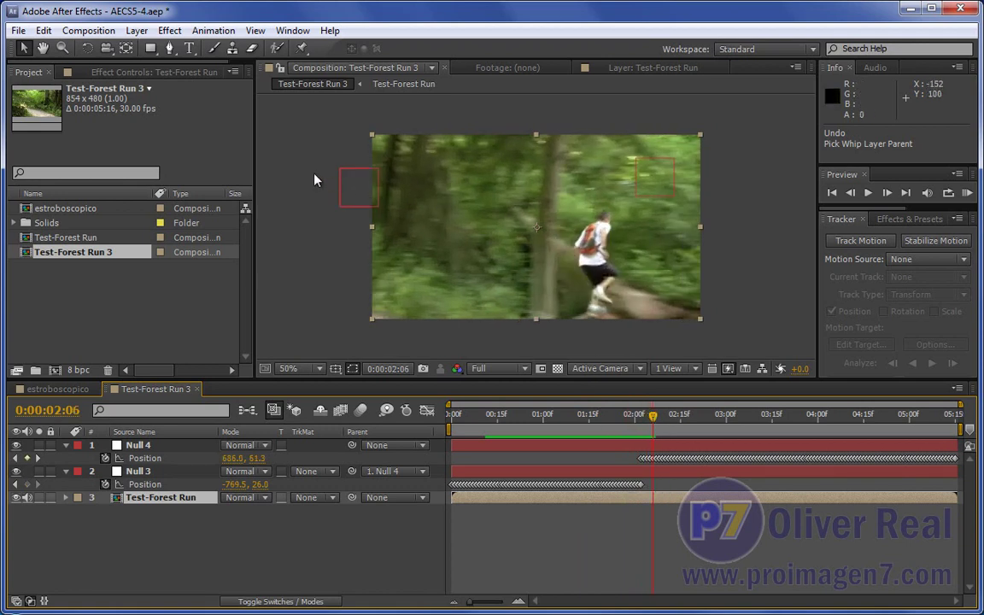
pyautogui.moveTo(655, 423)
pyautogui.mouseDown()
pyautogui.moveTo(828, 440)
pyautogui.moveTo(745, 464)
pyautogui.moveTo(642, 460)
pyautogui.mouseUp()
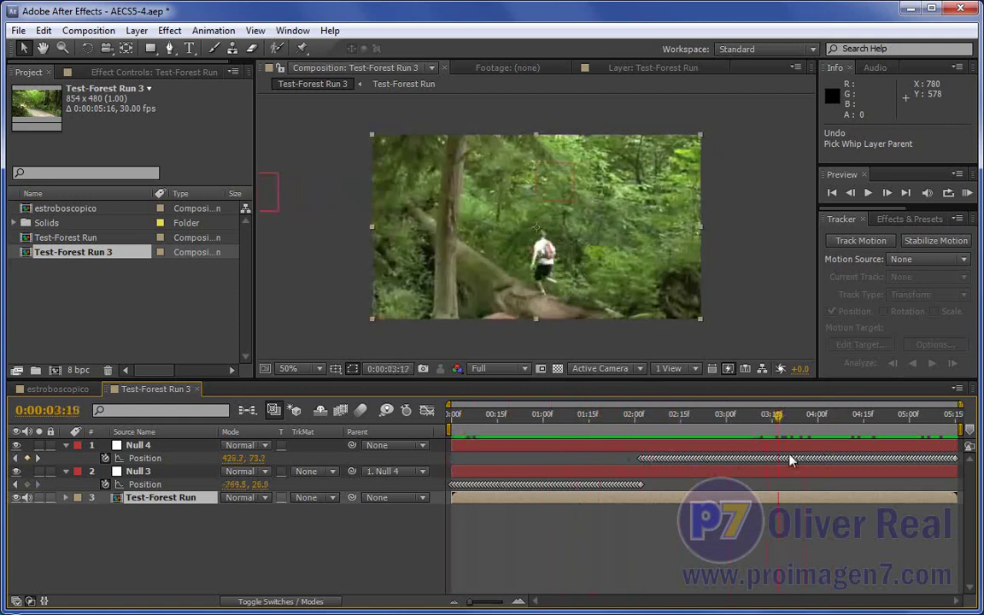
pyautogui.moveTo(642, 460); pyautogui.dragTo(959, 458)
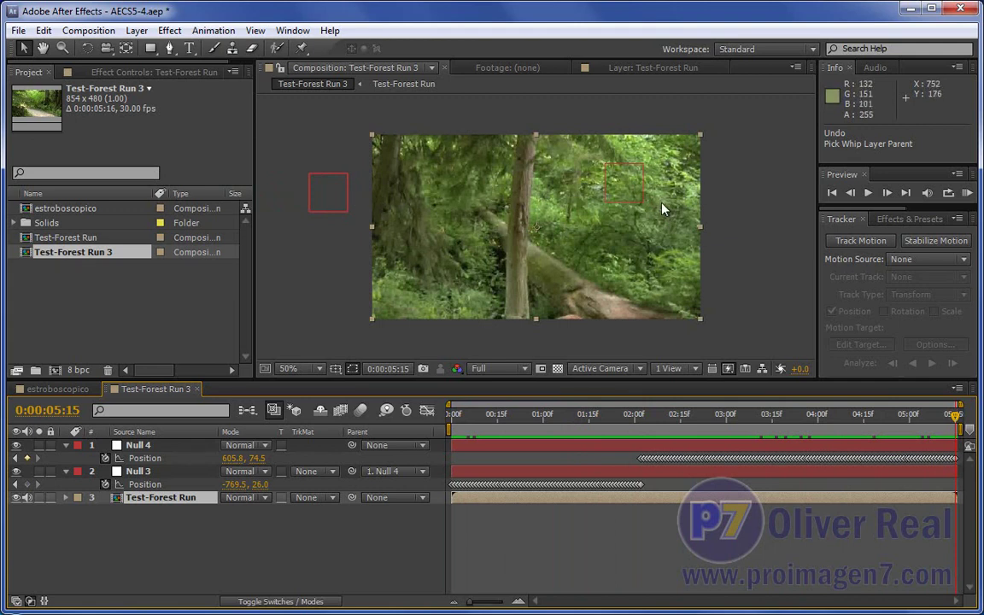
pyautogui.moveTo(459, 417); pyautogui.dragTo(801, 436)
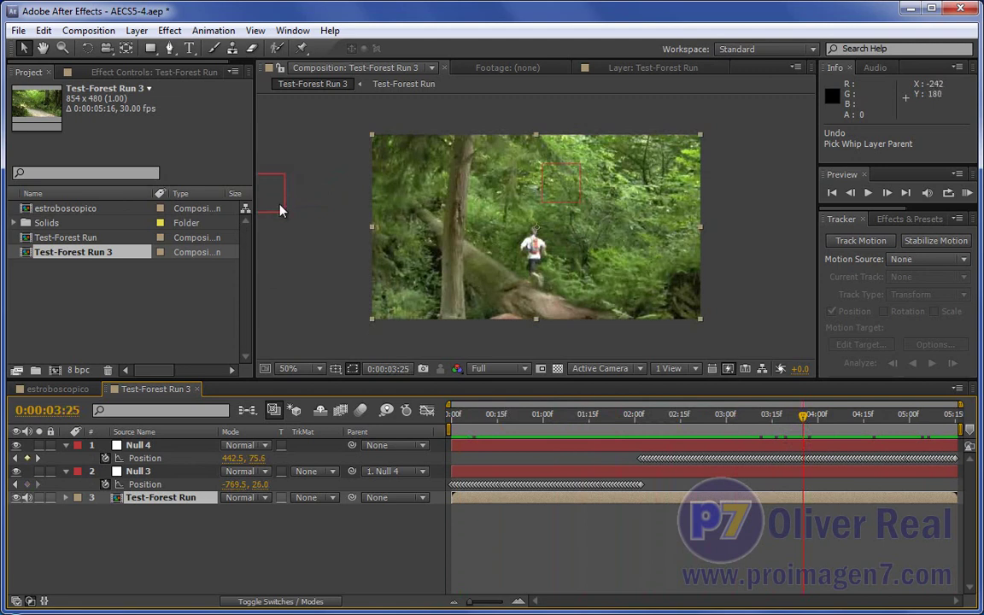
pyautogui.click(137, 471)
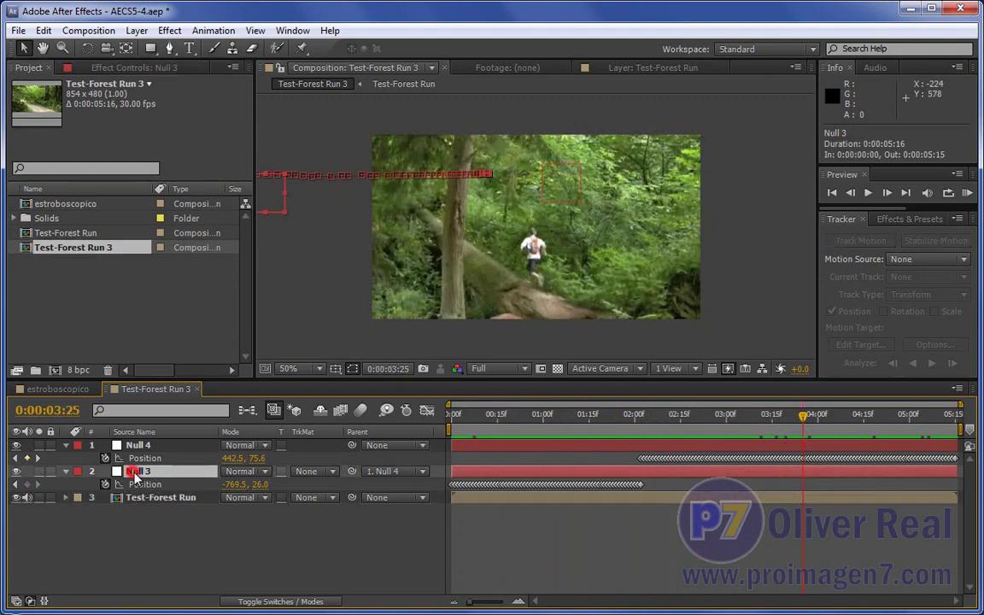
# Hide the shy Null 4 from the timeline layer list.
pyautogui.click(151, 445)
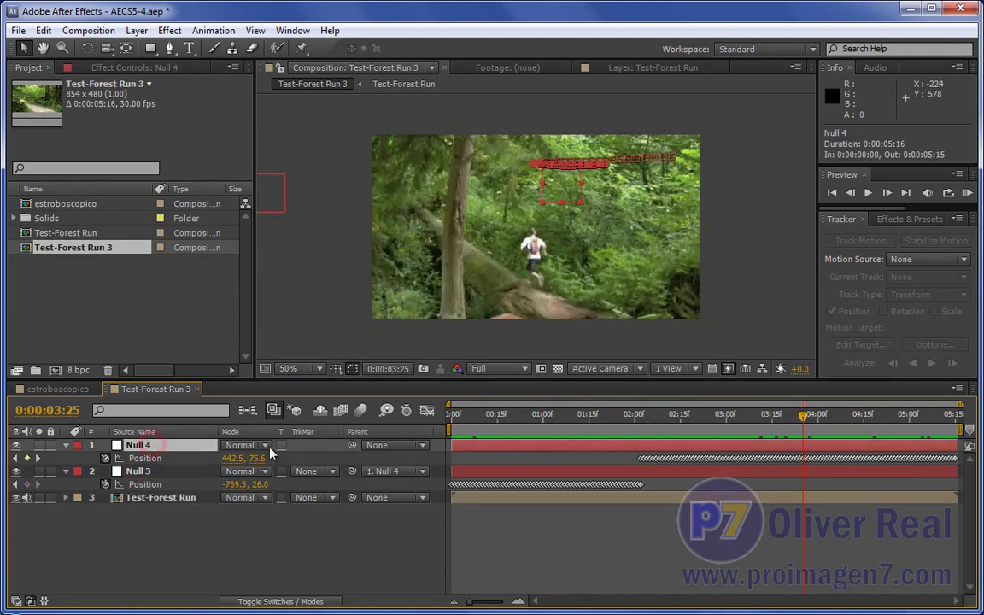
pyautogui.click(256, 601)
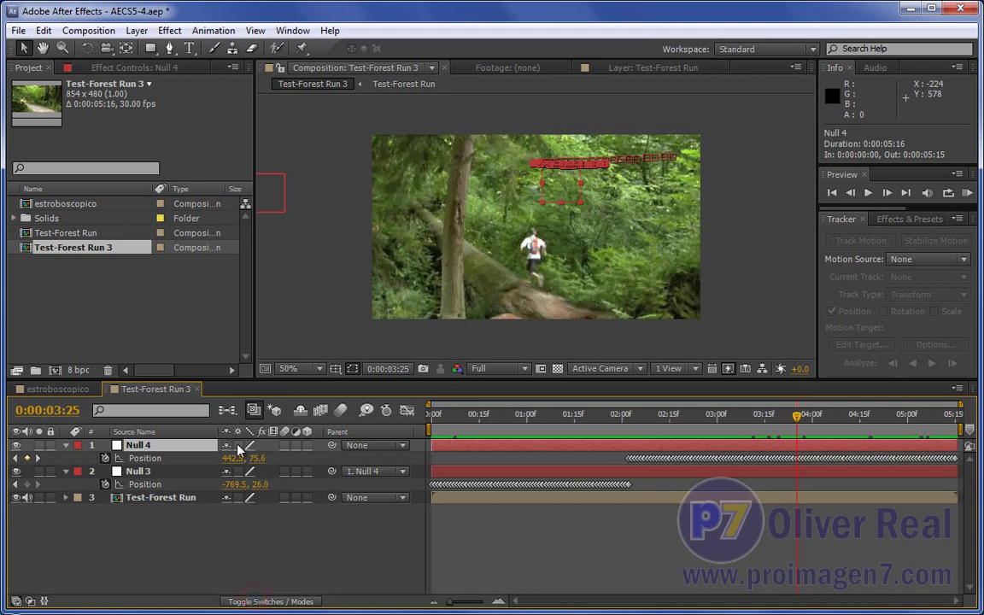
pyautogui.click(300, 410)
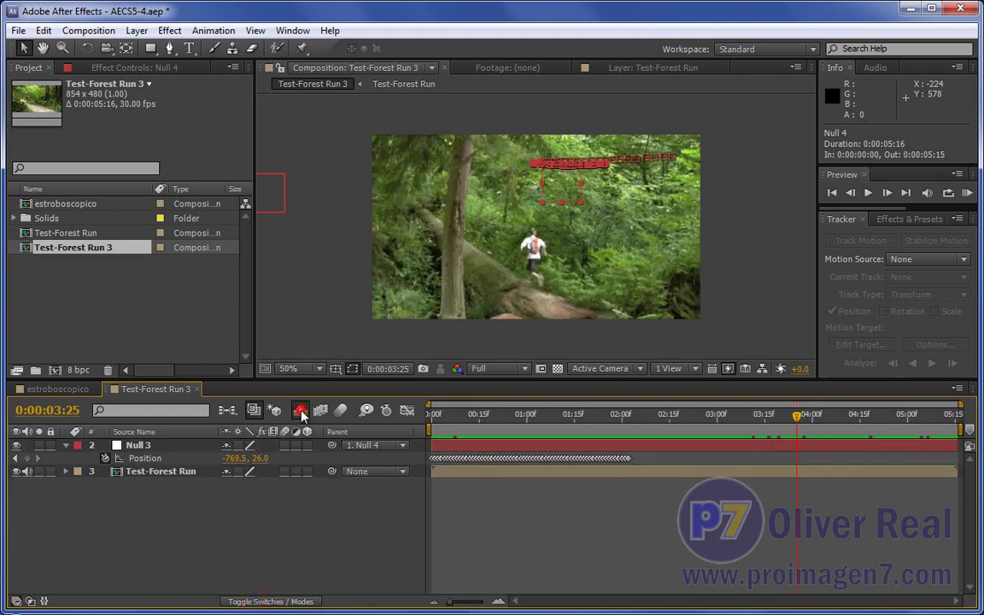
pyautogui.click(137, 446)
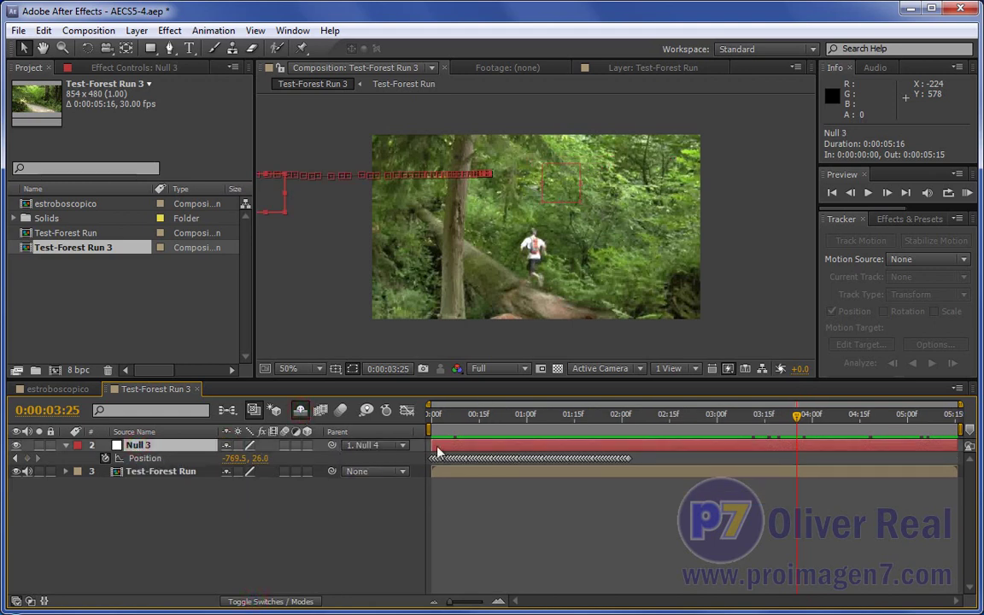
# Preview the opening frames and duplicate the Test-Forest Run layer.
pyautogui.press('KP_0')
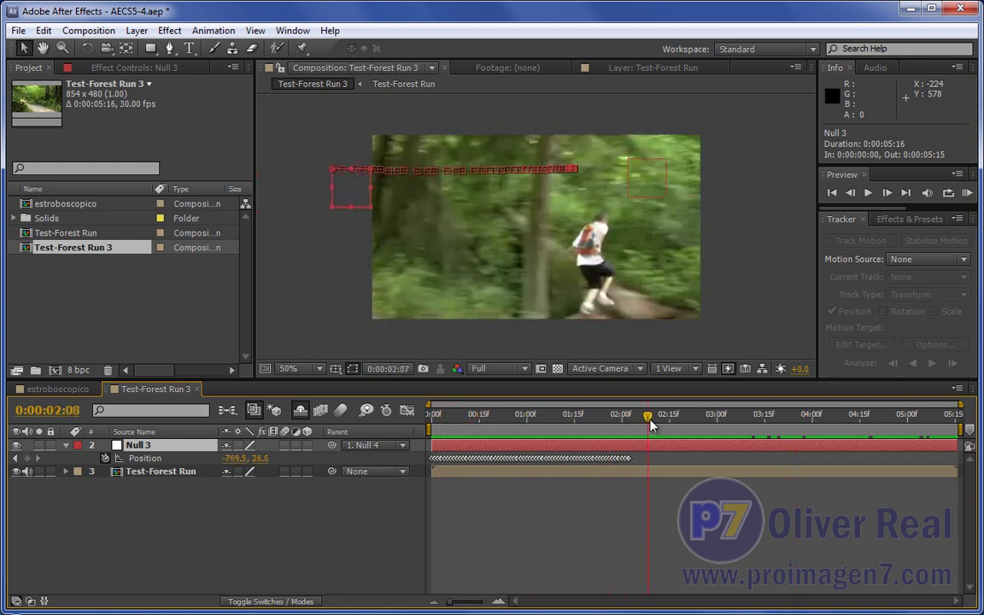
pyautogui.click(450, 418)
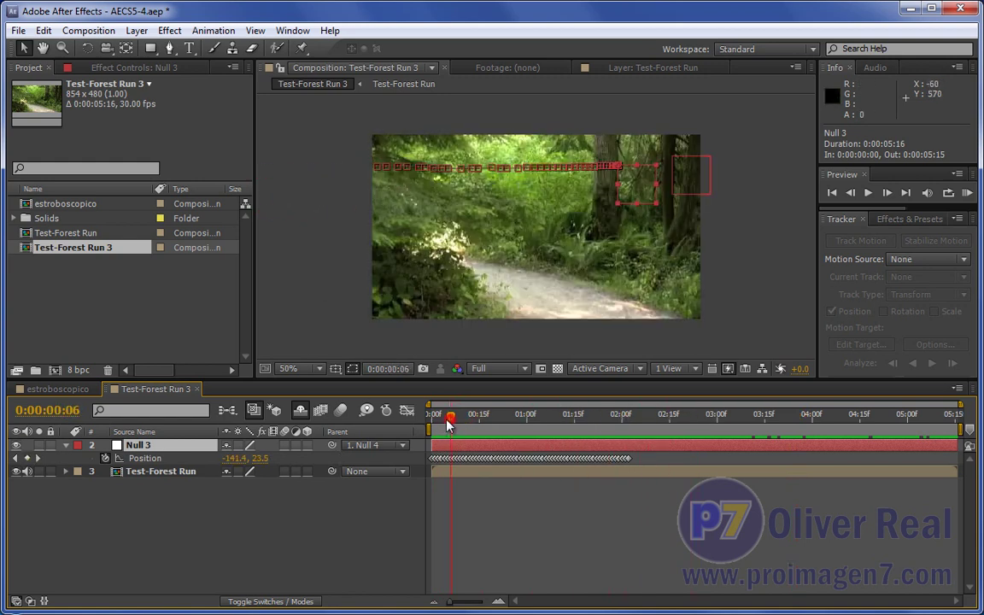
pyautogui.moveTo(421, 433)
pyautogui.mouseDown()
pyautogui.moveTo(493, 429)
pyautogui.moveTo(484, 430)
pyautogui.mouseUp()
pyautogui.click(138, 475)
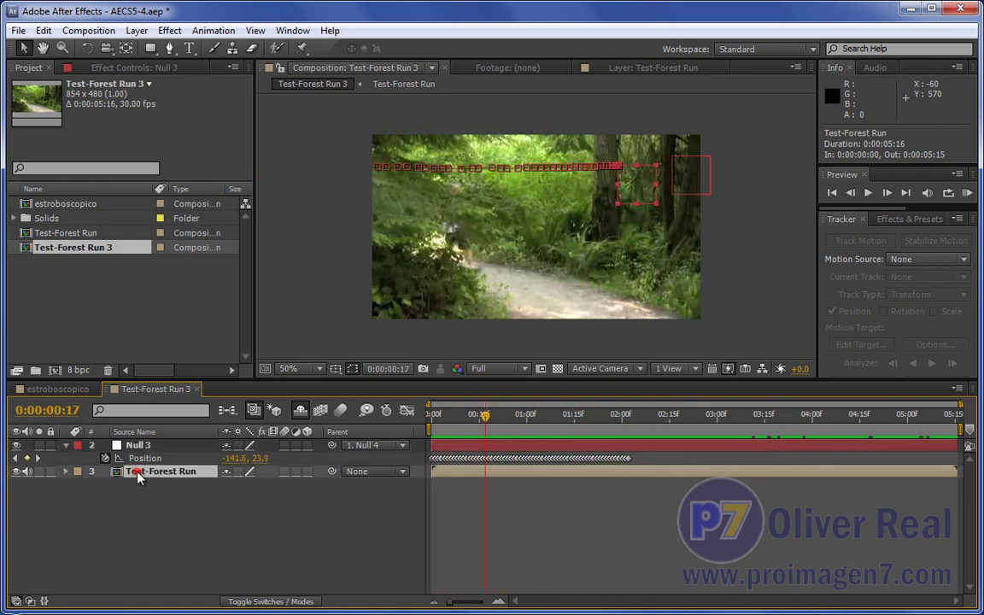
pyautogui.hotkey('ctrl', 'd')
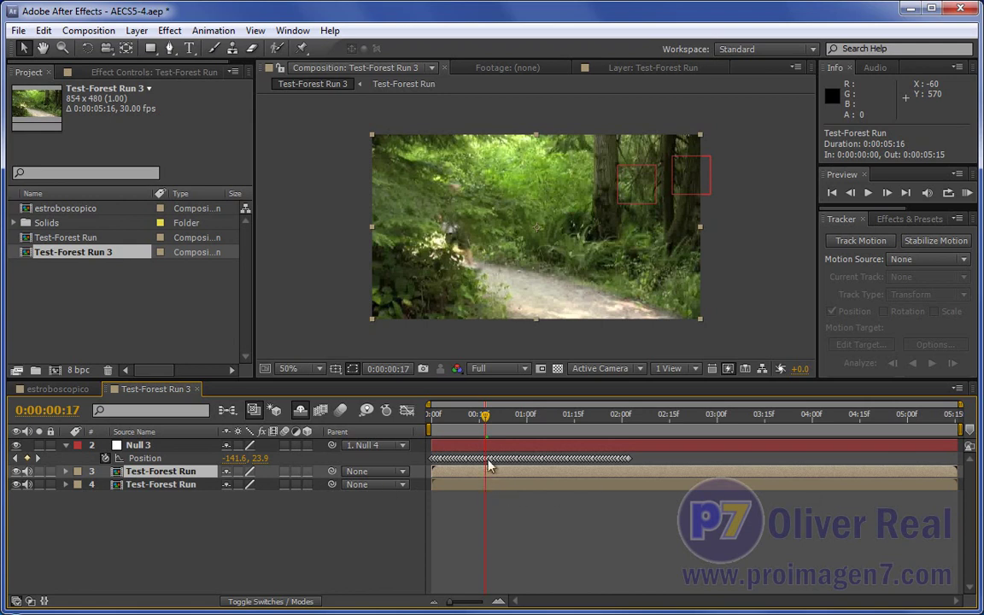
# Freeze the duplicated runner copy on frame 0:00:01:08.
pyautogui.moveTo(487, 419); pyautogui.dragTo(544, 420)
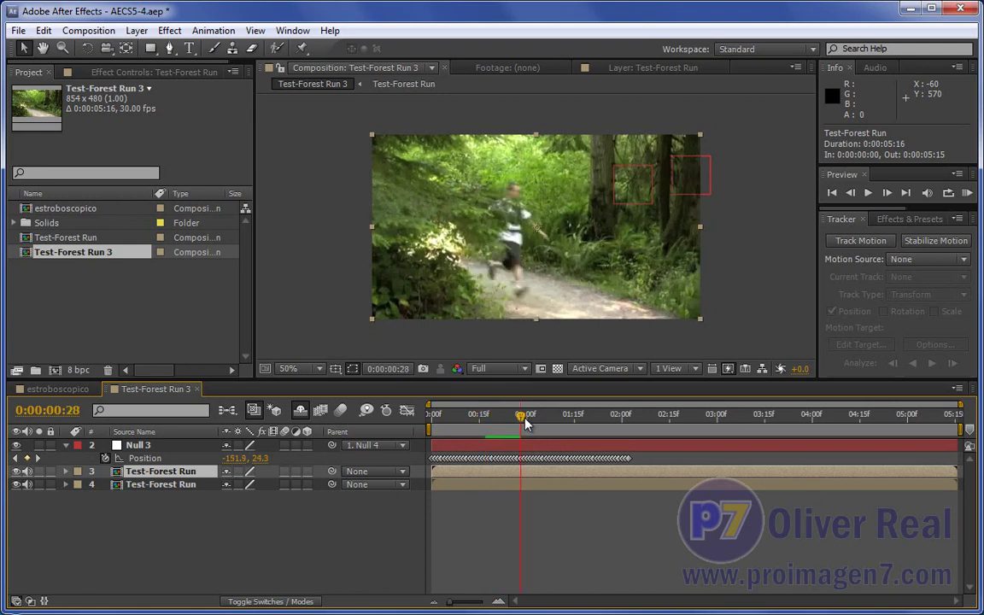
pyautogui.moveTo(546, 424); pyautogui.dragTo(553, 425)
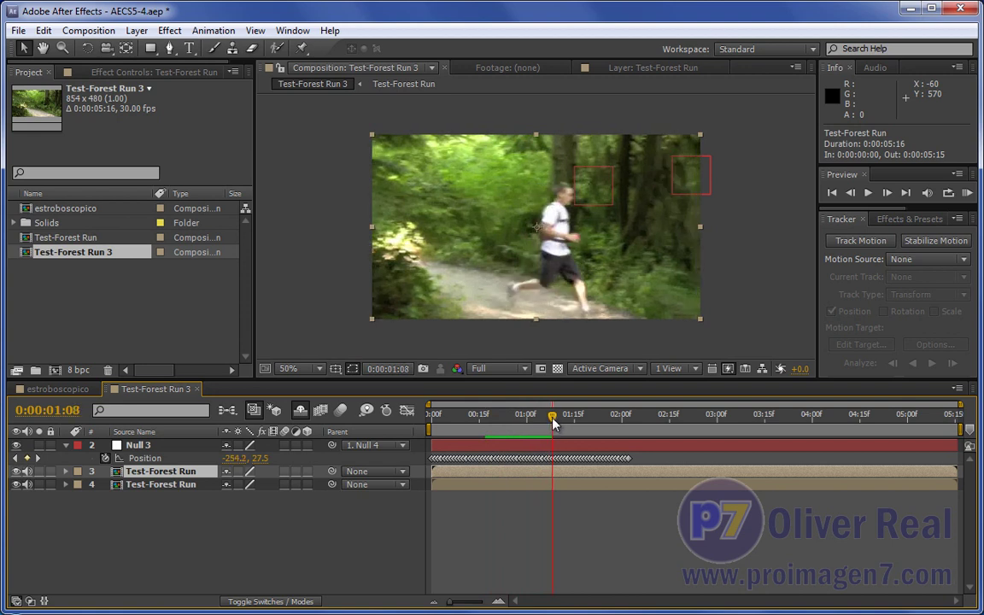
pyautogui.rightClick(552, 479)
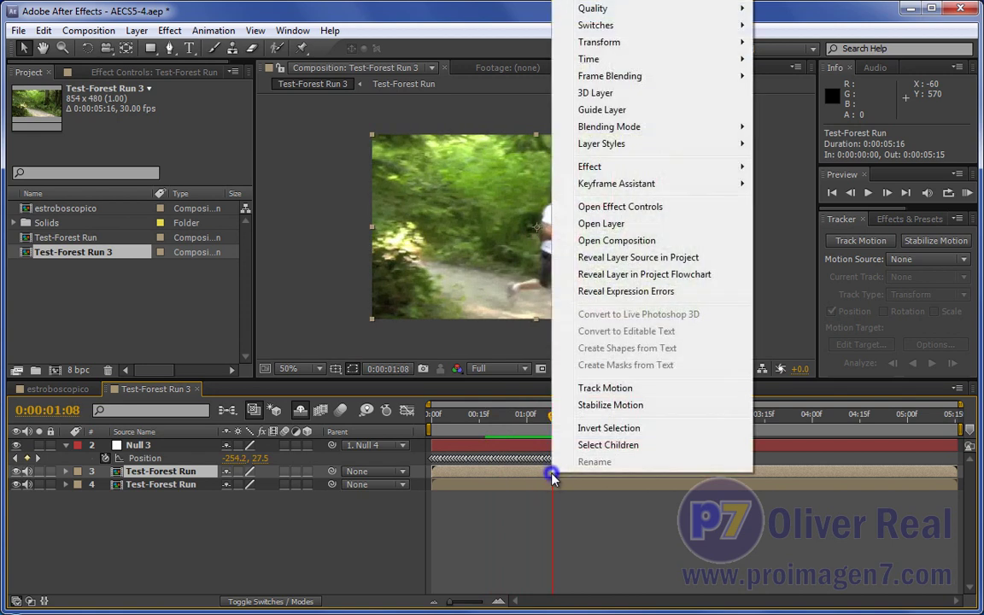
pyautogui.moveTo(626, 63)
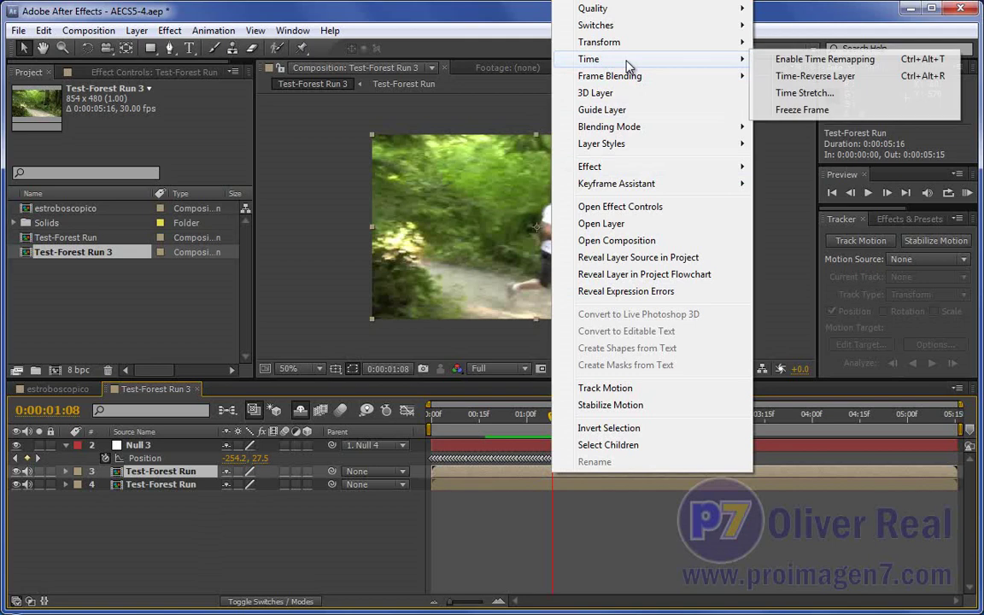
pyautogui.click(801, 109)
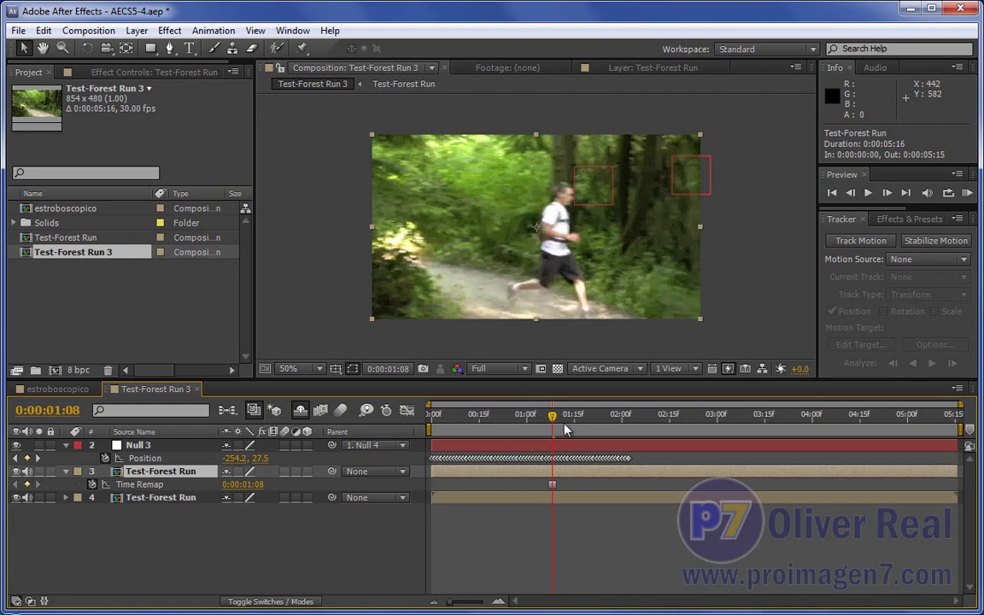
# Trim the frozen copy to start at 0:00:01:08 and parent it to Null 3.
pyautogui.moveTo(552, 420); pyautogui.dragTo(503, 428)
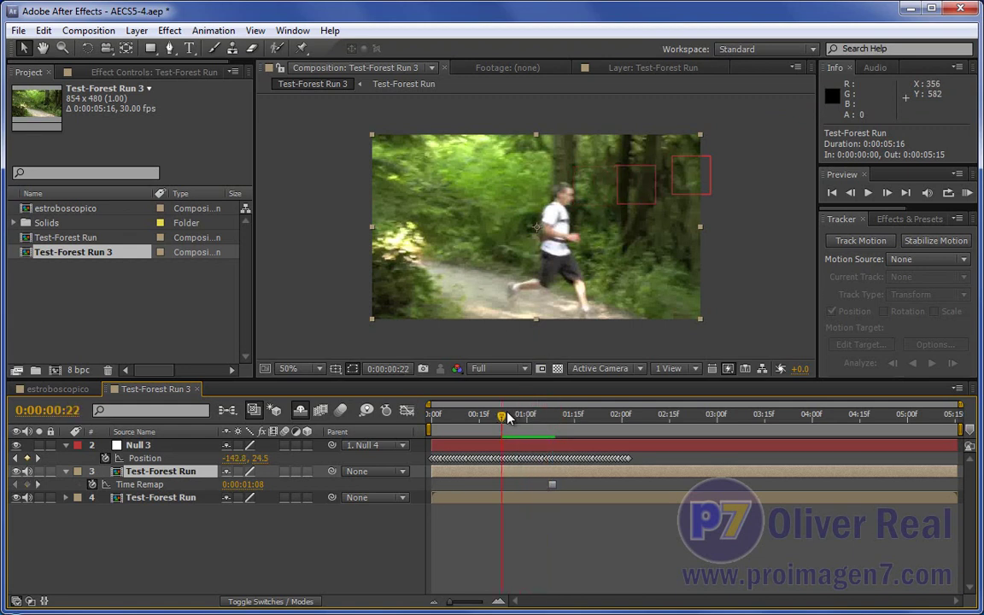
pyautogui.moveTo(513, 424)
pyautogui.mouseDown()
pyautogui.moveTo(562, 424)
pyautogui.moveTo(552, 423)
pyautogui.mouseUp()
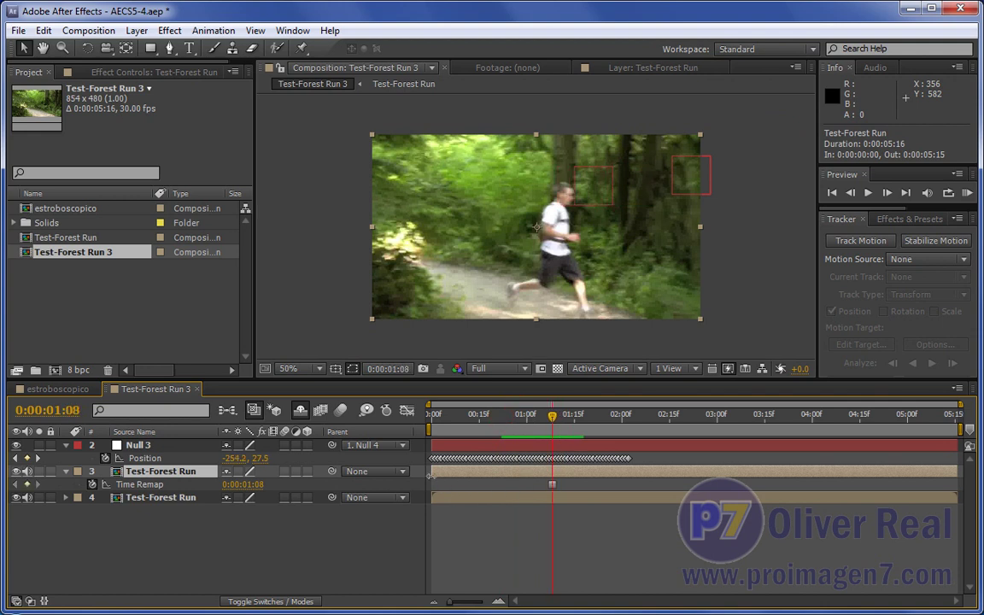
pyautogui.moveTo(430, 475); pyautogui.dragTo(536, 489)
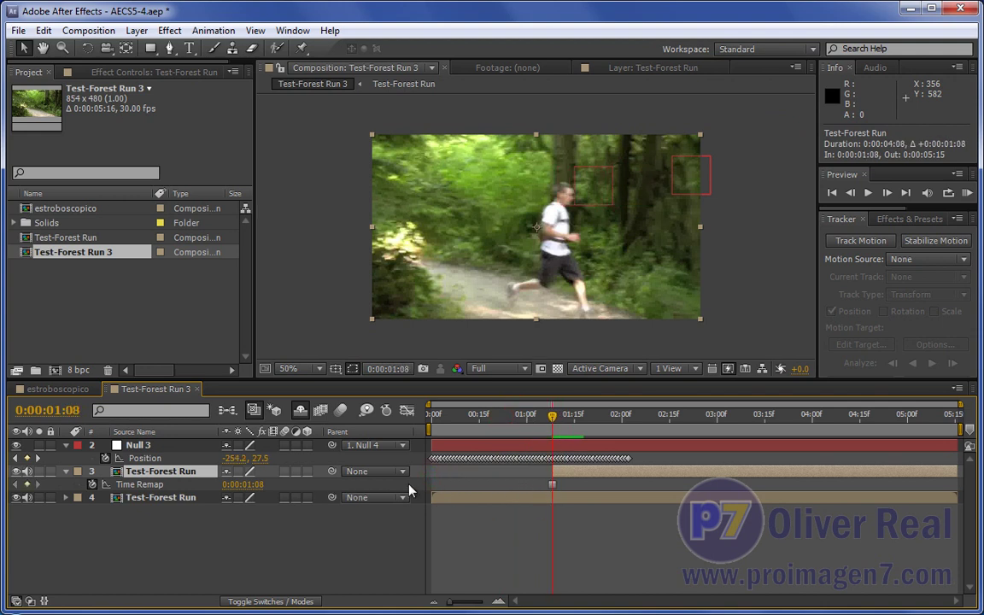
pyautogui.moveTo(332, 470); pyautogui.dragTo(149, 449)
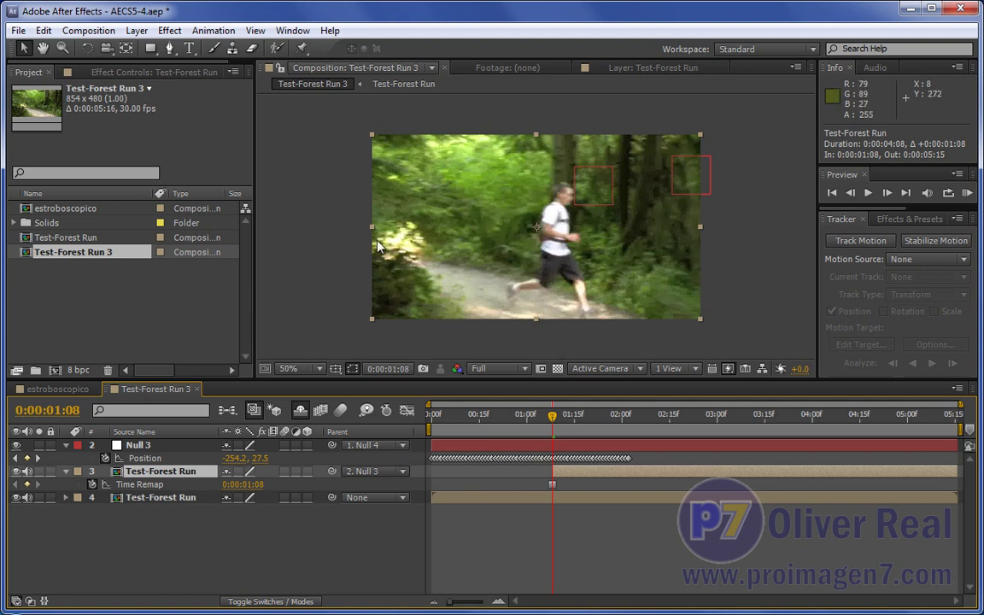
# With the Pen tool, trace mask points around the runner's feet and up his front side.
pyautogui.click(169, 48)
pyautogui.click(510, 313)
pyautogui.click(523, 298)
pyautogui.click(549, 293)
pyautogui.click(560, 282)
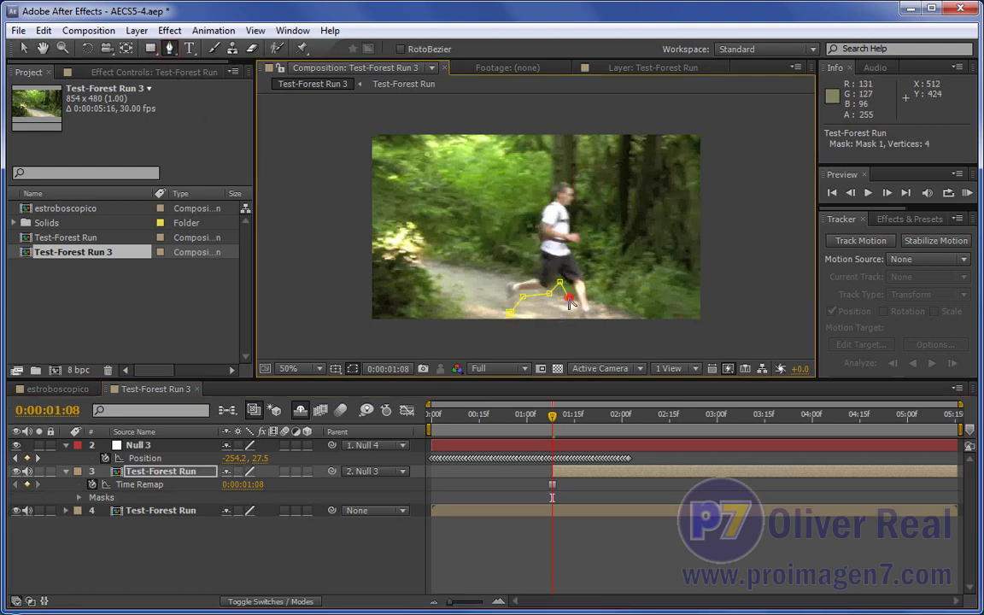
pyautogui.click(575, 319)
pyautogui.click(608, 317)
pyautogui.click(609, 305)
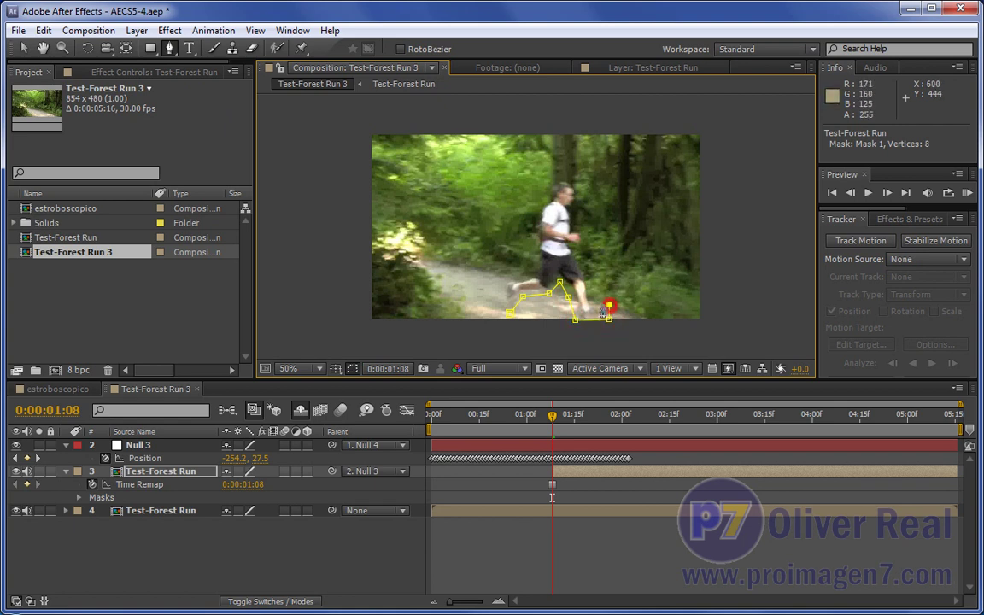
pyautogui.click(592, 298)
pyautogui.click(589, 273)
pyautogui.click(586, 256)
pyautogui.click(580, 240)
pyautogui.click(575, 224)
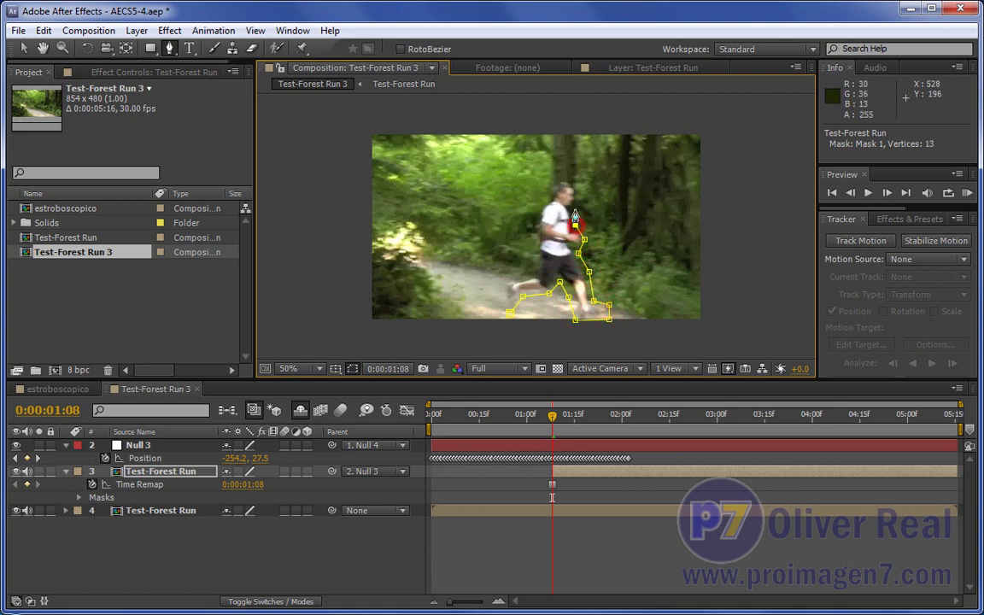
# Continue the mask over the head and down the back leg, closing it on the first point.
pyautogui.click(575, 209)
pyautogui.click(583, 189)
pyautogui.click(572, 177)
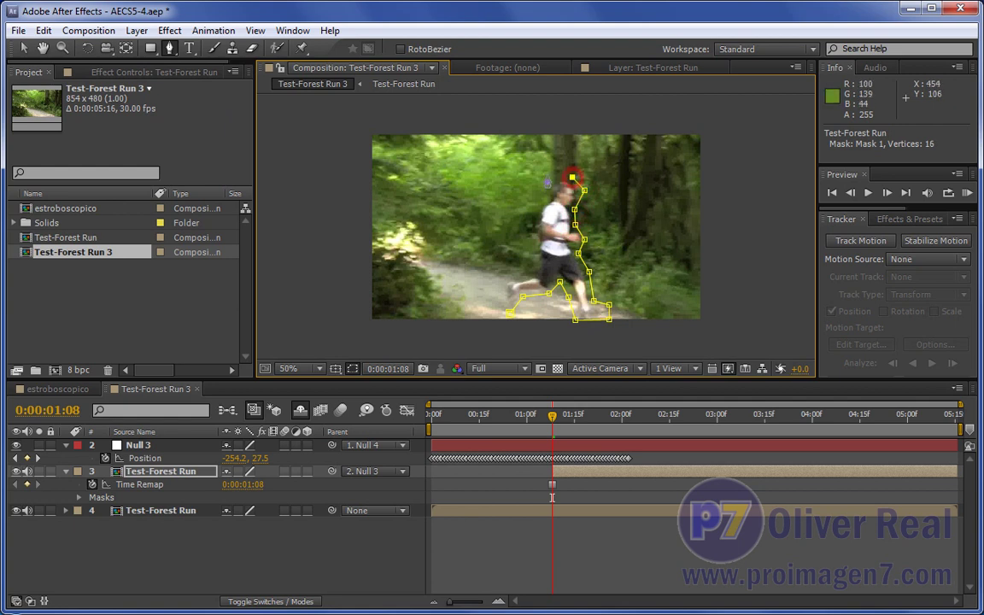
pyautogui.click(551, 176)
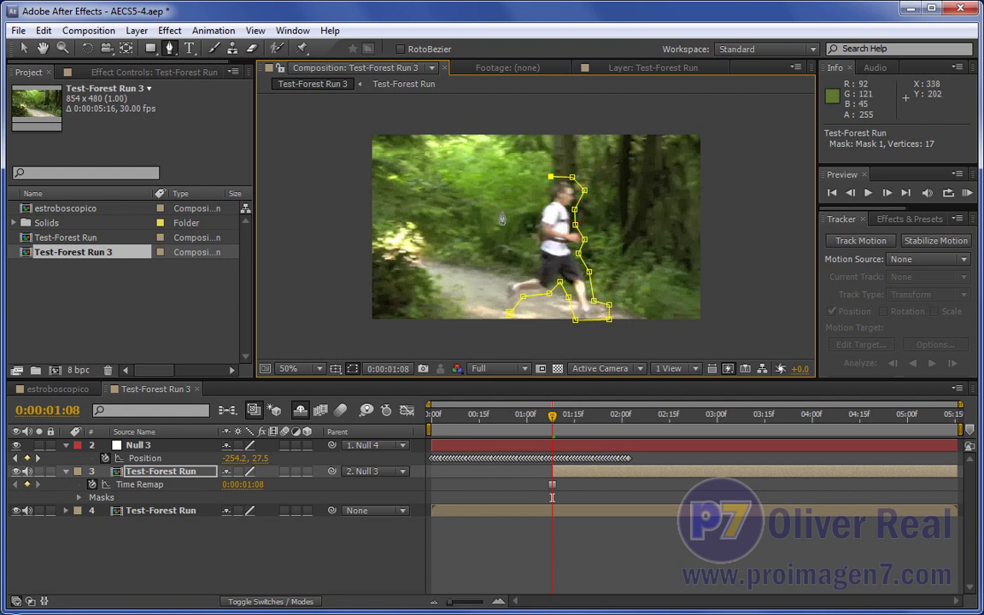
pyautogui.click(539, 191)
pyautogui.click(535, 212)
pyautogui.click(531, 239)
pyautogui.click(532, 266)
pyautogui.click(501, 277)
pyautogui.click(496, 299)
pyautogui.click(509, 315)
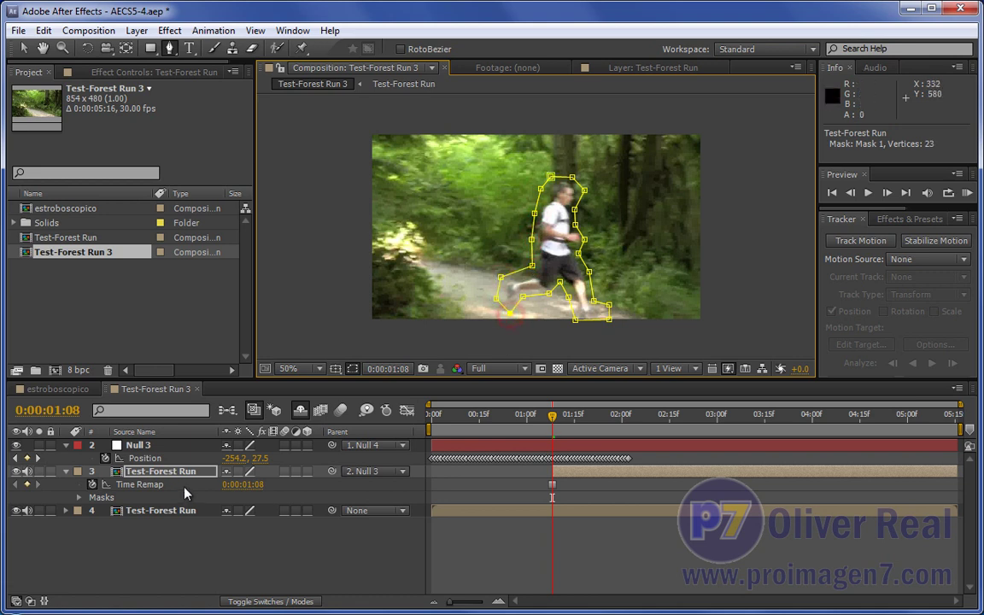
pyautogui.click(145, 477)
# Feather the frozen runner copy's Mask 1 to 10 pixels and check the next frames.
pyautogui.press('f')
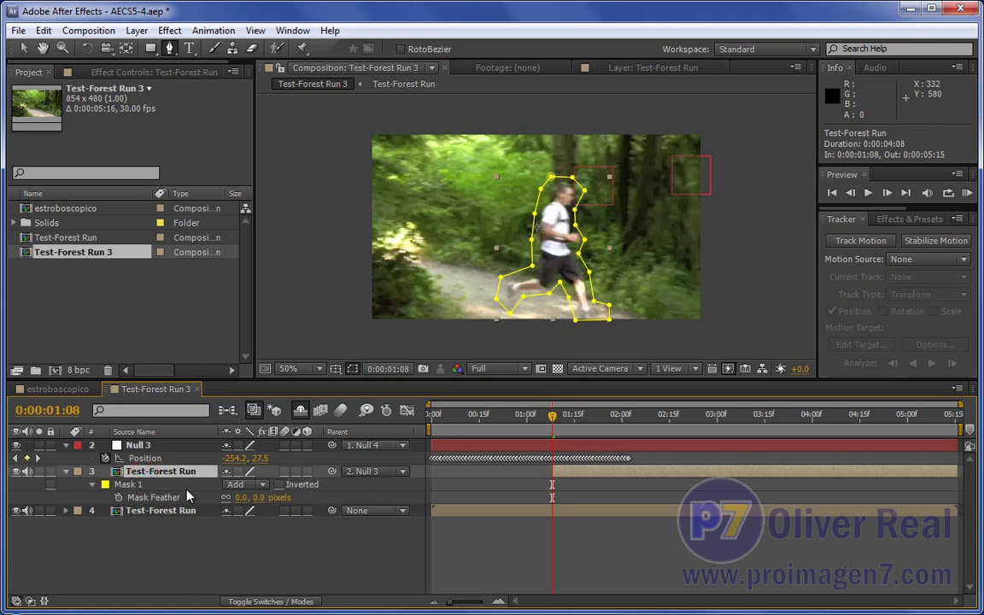
pyautogui.moveTo(260, 498); pyautogui.dragTo(265, 498)
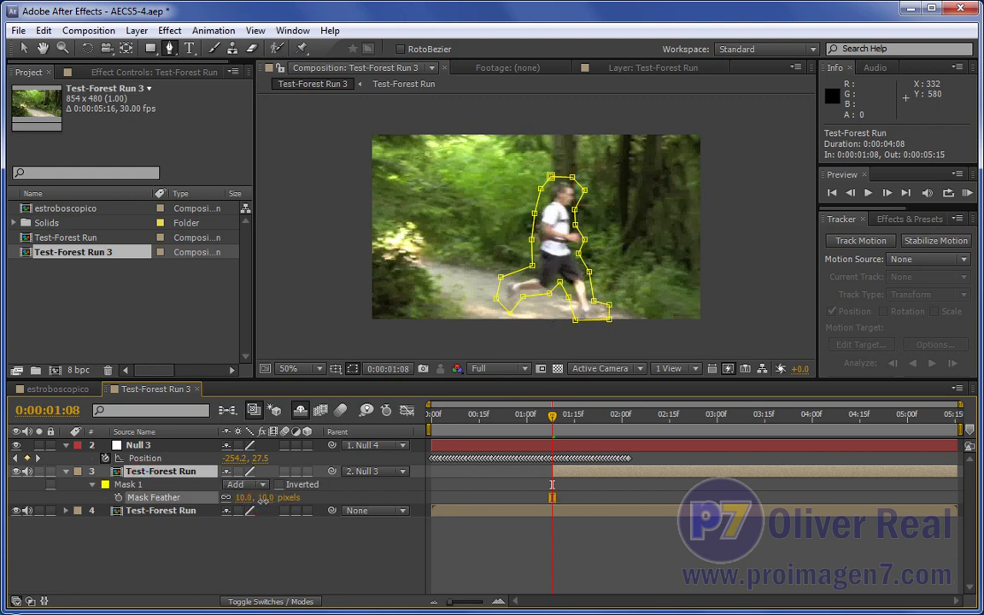
pyautogui.click(190, 501)
pyautogui.click(149, 476)
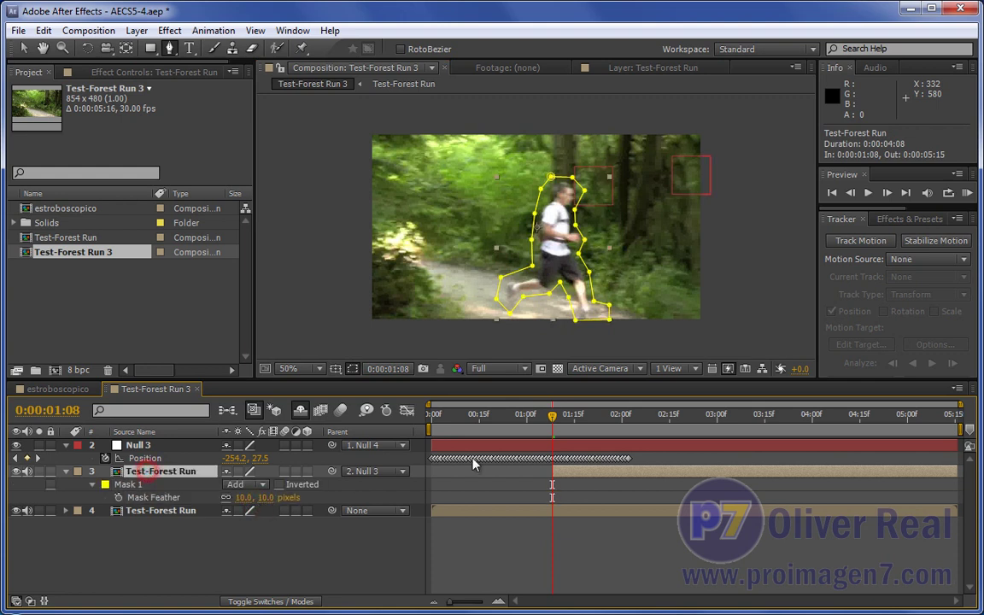
pyautogui.moveTo(552, 417)
pyautogui.mouseDown()
pyautogui.moveTo(562, 418)
pyautogui.moveTo(553, 419)
pyautogui.mouseUp()
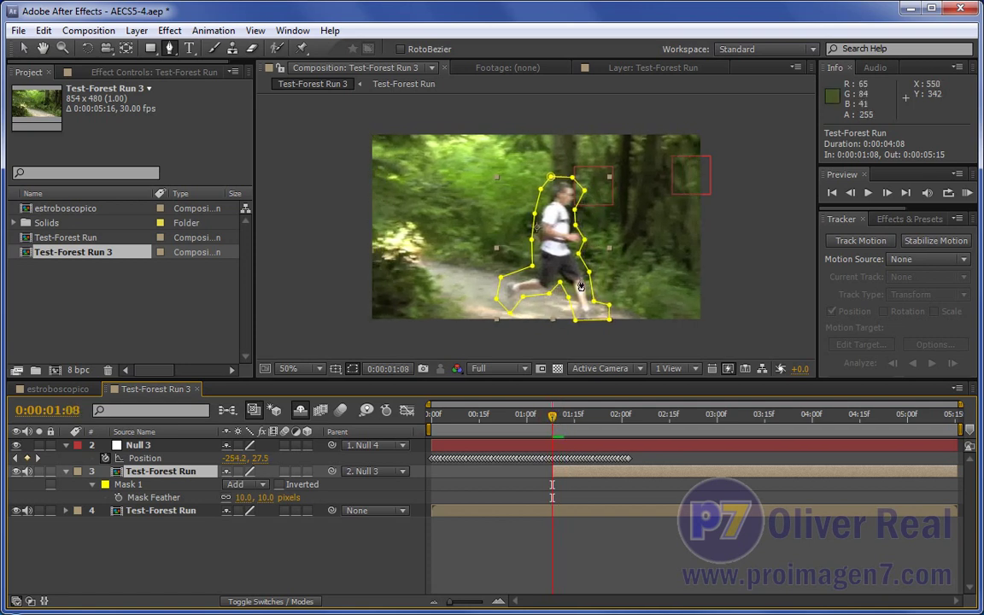
pyautogui.moveTo(553, 417); pyautogui.dragTo(582, 423)
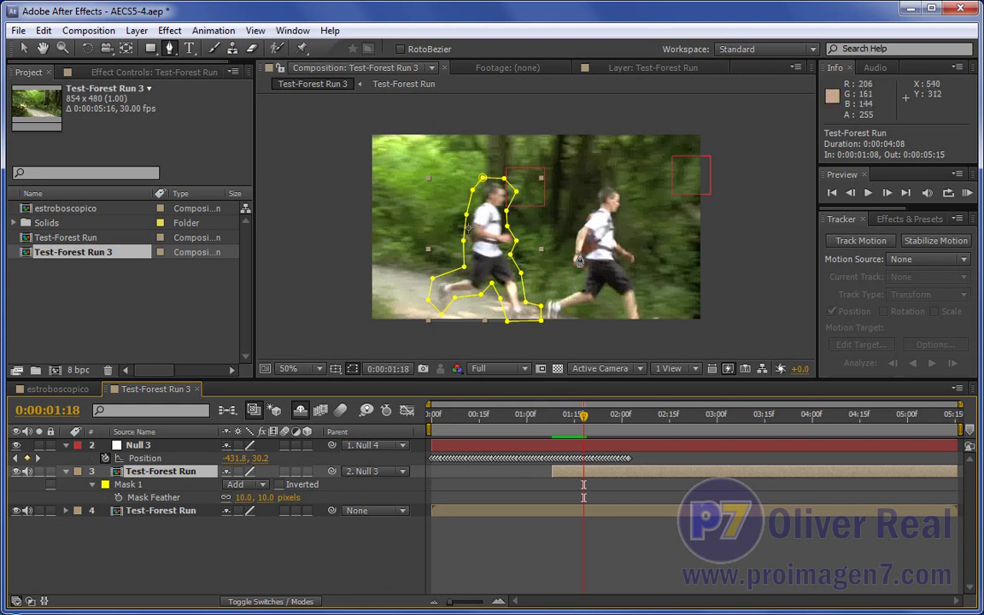
pyautogui.click(154, 511)
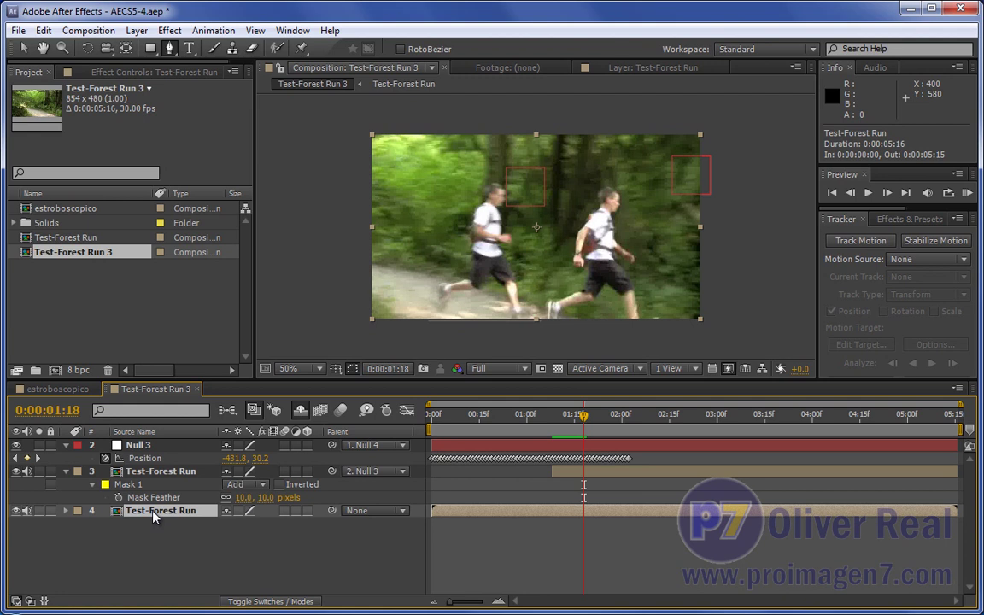
# Duplicate the footage, move the copy to the top, freeze it, and trim it to start at 0:00:01:18.
pyautogui.hotkey('ctrl', 'd')
pyautogui.moveTo(153, 512); pyautogui.dragTo(155, 476)
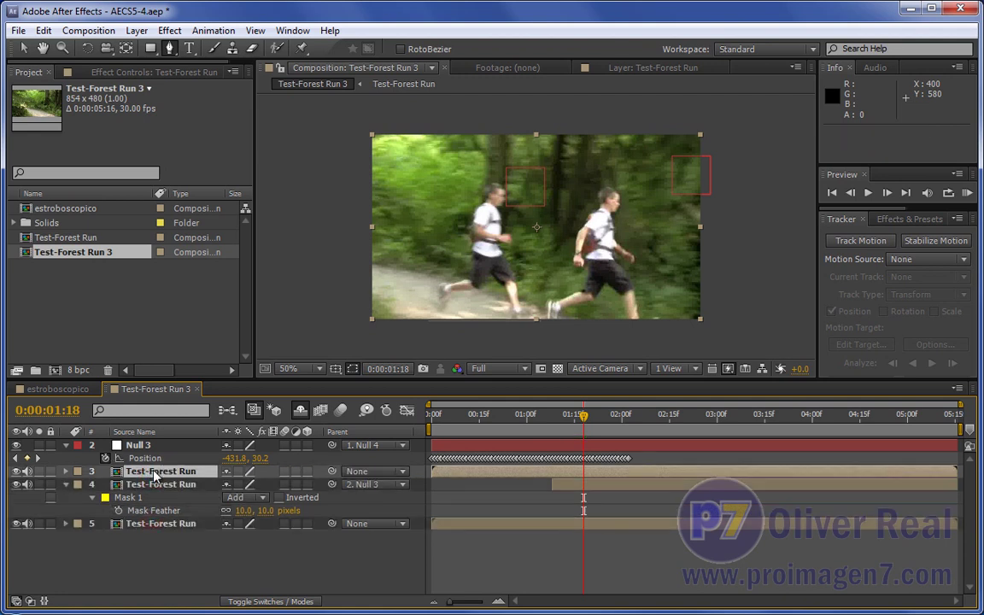
pyautogui.rightClick(585, 477)
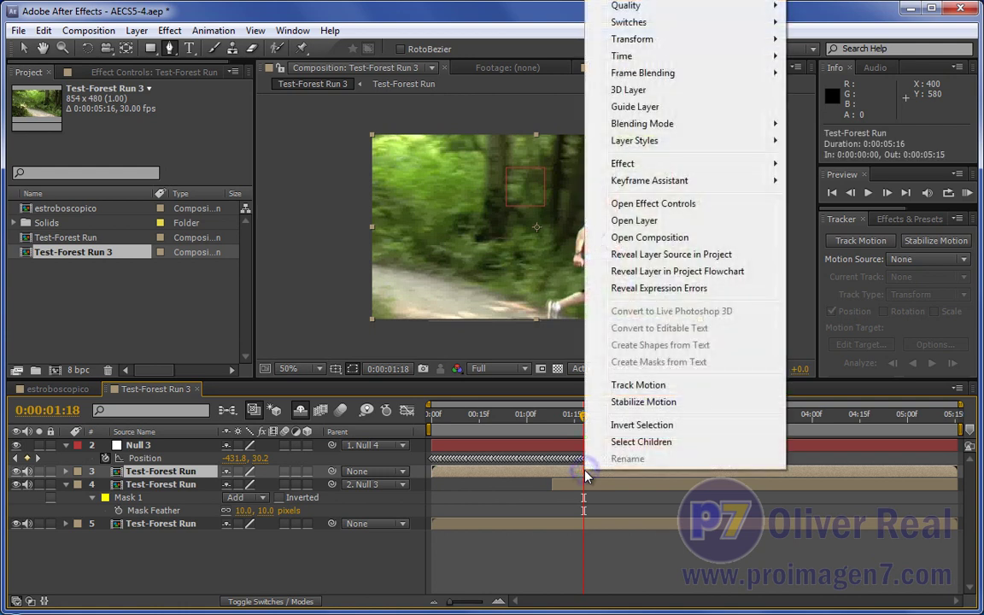
pyautogui.moveTo(683, 58)
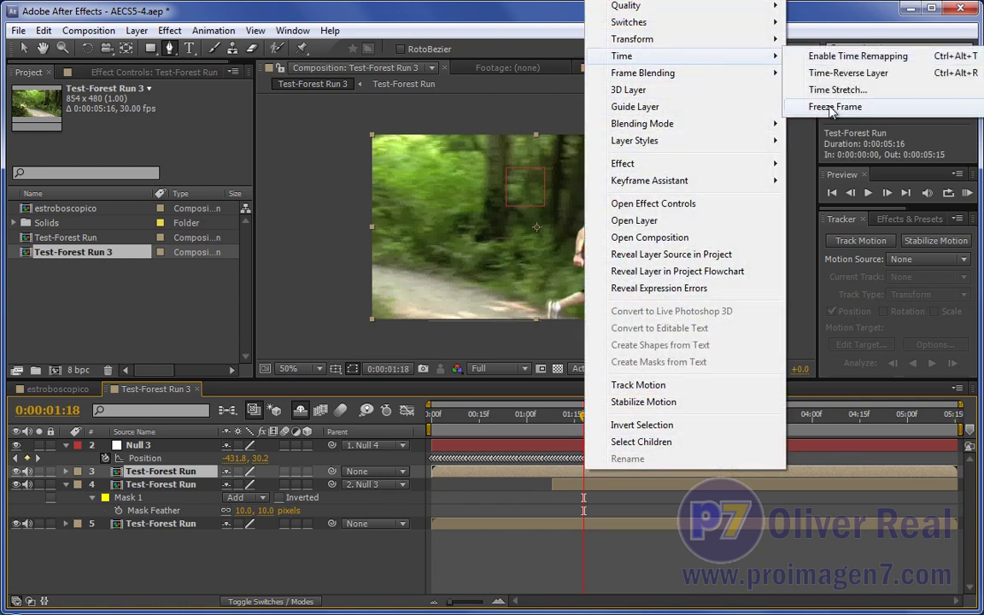
pyautogui.click(810, 103)
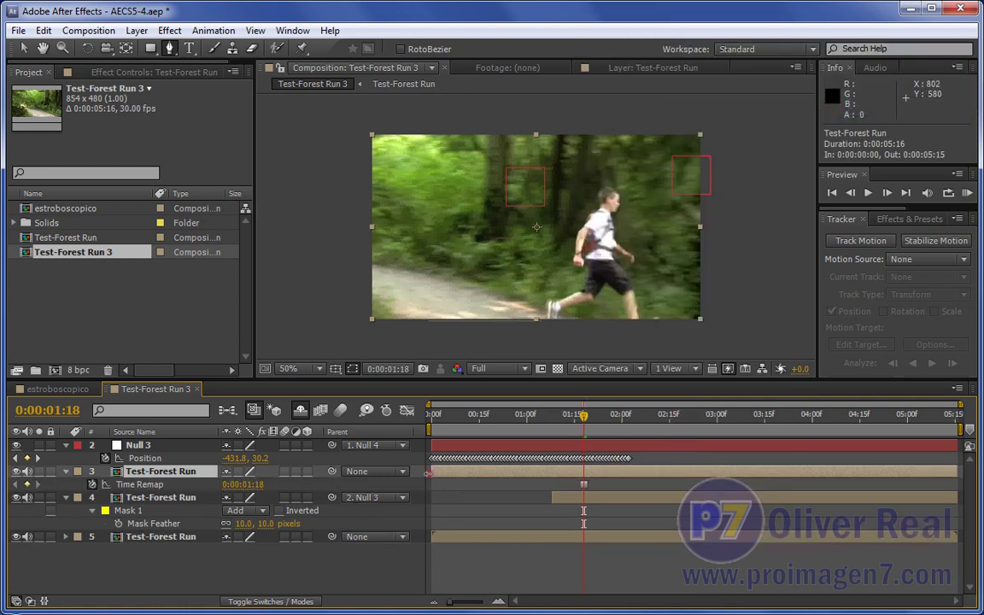
pyautogui.moveTo(430, 472); pyautogui.dragTo(580, 484)
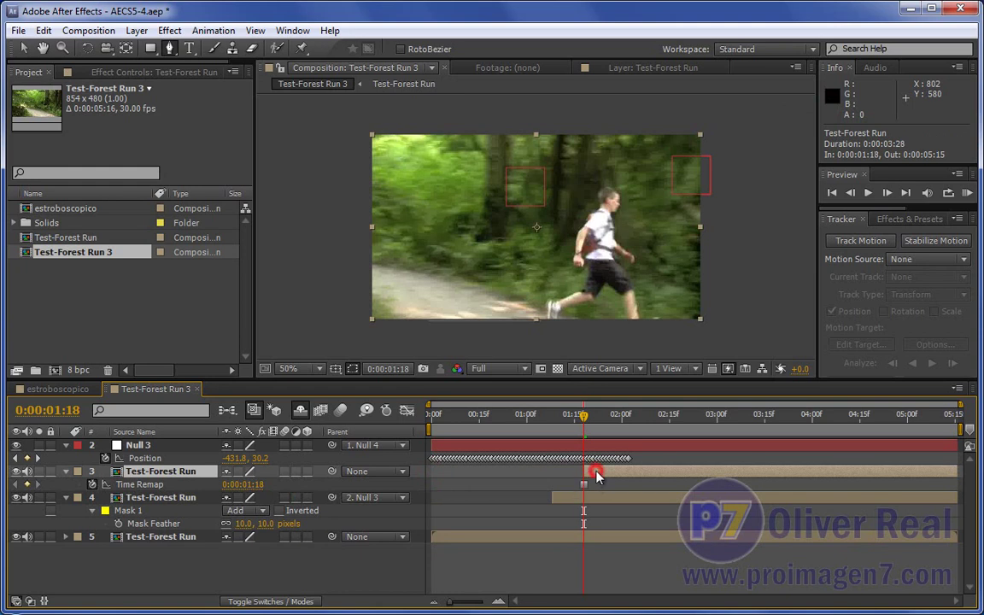
# Trace a Pen mask around the right runner's front foot and up his front leg.
pyautogui.click(556, 321)
pyautogui.click(576, 311)
pyautogui.click(603, 302)
pyautogui.click(616, 304)
pyautogui.click(621, 324)
pyautogui.click(661, 326)
pyautogui.click(648, 309)
pyautogui.click(638, 283)
pyautogui.click(631, 272)
pyautogui.click(640, 258)
pyautogui.click(632, 249)
pyautogui.click(618, 242)
pyautogui.click(617, 233)
pyautogui.click(618, 216)
# Continue the mask around the head and down the back leg, closing it at the start point.
pyautogui.click(627, 201)
pyautogui.click(623, 182)
pyautogui.click(602, 182)
pyautogui.click(587, 199)
pyautogui.click(573, 230)
pyautogui.click(580, 220)
pyautogui.click(569, 243)
pyautogui.click(565, 267)
pyautogui.click(580, 276)
pyautogui.click(570, 284)
pyautogui.click(553, 292)
pyautogui.click(540, 299)
pyautogui.click(540, 320)
pyautogui.click(555, 320)
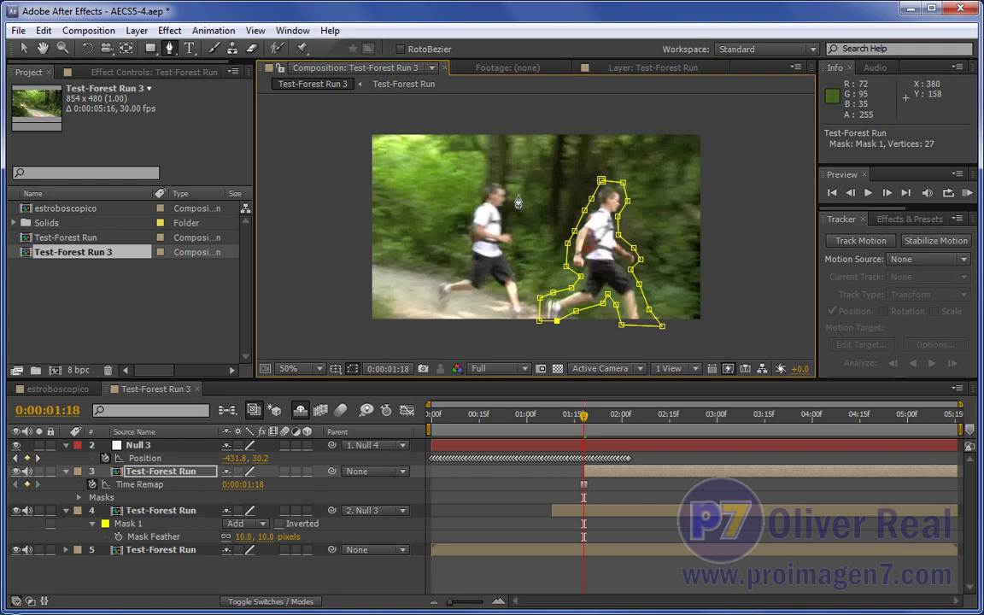
pyautogui.click(176, 480)
# Give the third runner copy's mask a 10-pixel feather.
pyautogui.press('f')
pyautogui.click(264, 497)
pyautogui.click(260, 570)
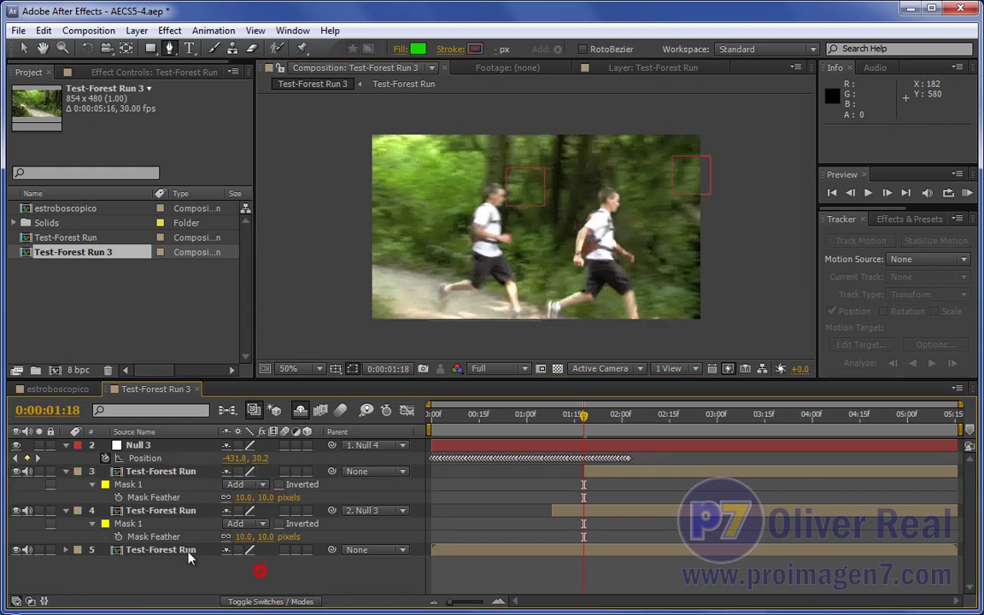
pyautogui.click(65, 511)
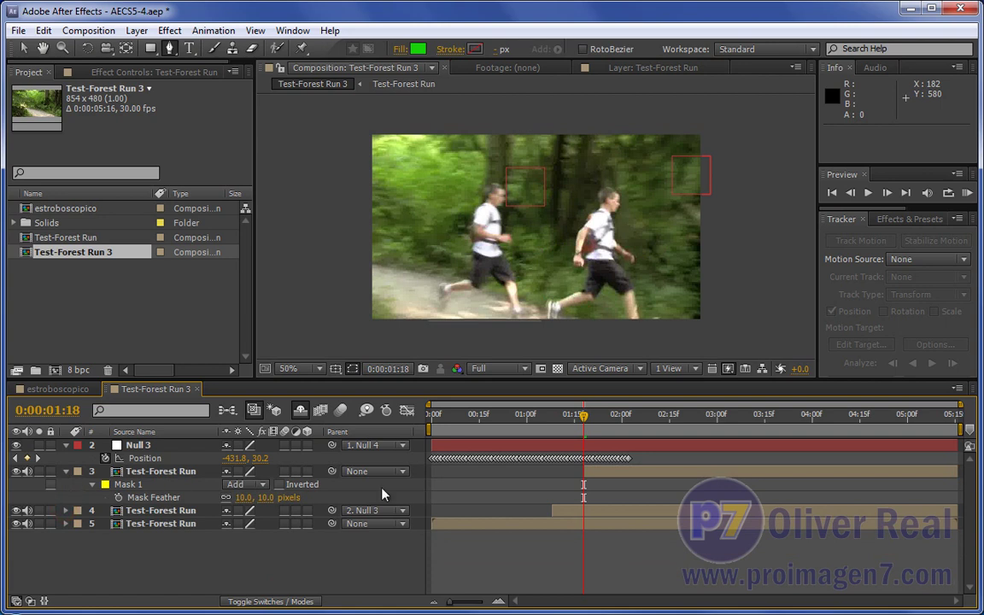
# Parent the runner copy to Null 3 and check the composite around 0:00:01:20–0:00:01:25.
pyautogui.moveTo(332, 471); pyautogui.dragTo(145, 444)
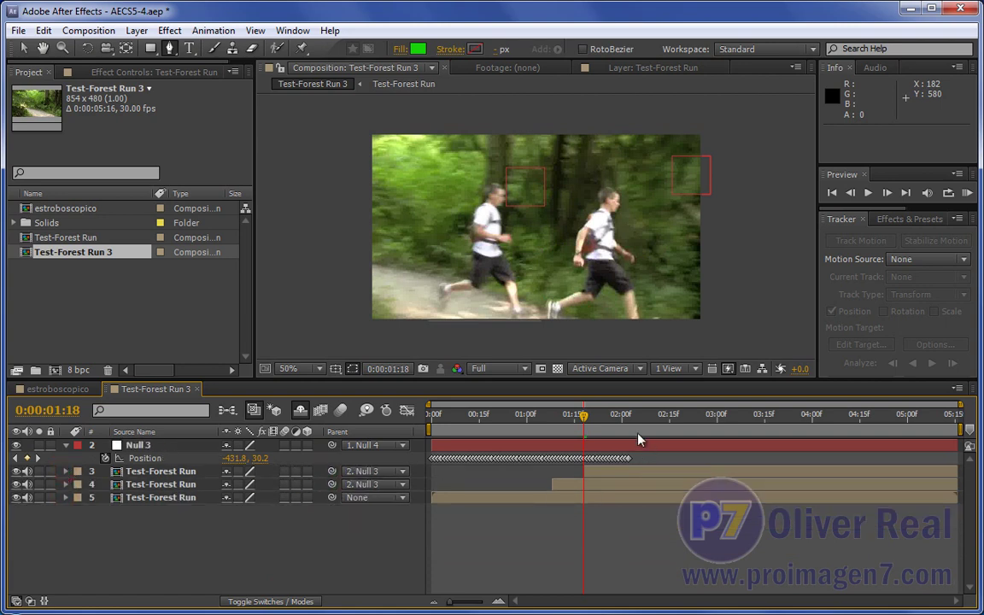
pyautogui.moveTo(582, 418); pyautogui.dragTo(598, 421)
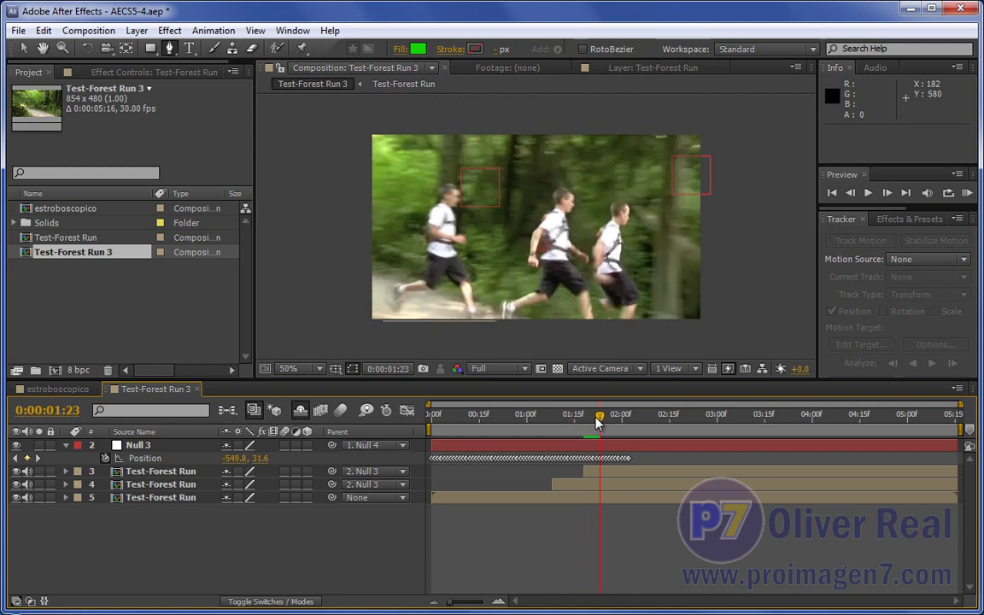
pyautogui.moveTo(597, 421); pyautogui.dragTo(590, 421)
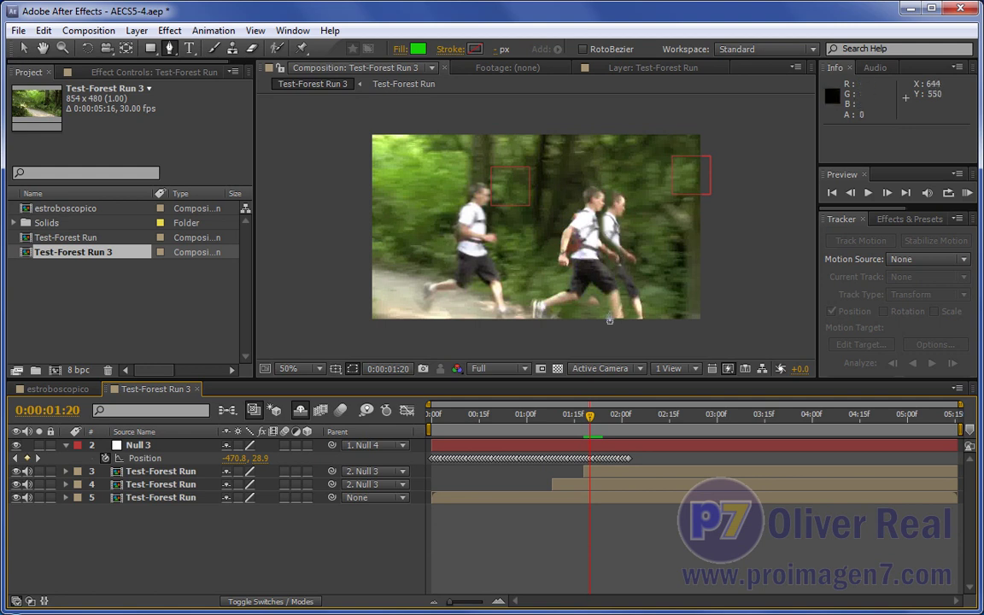
pyautogui.moveTo(588, 418); pyautogui.dragTo(596, 416)
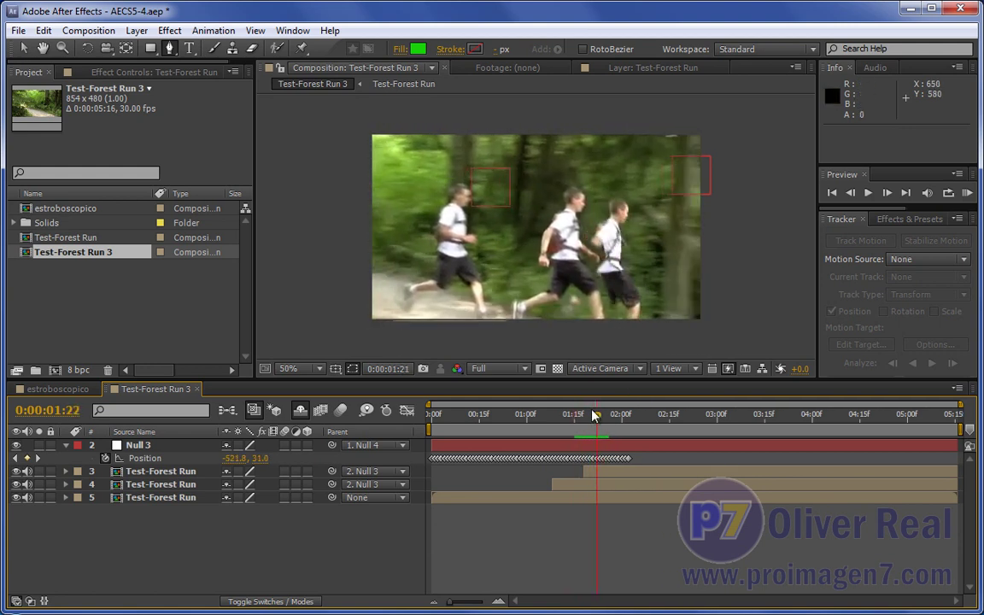
pyautogui.moveTo(596, 416); pyautogui.dragTo(622, 417)
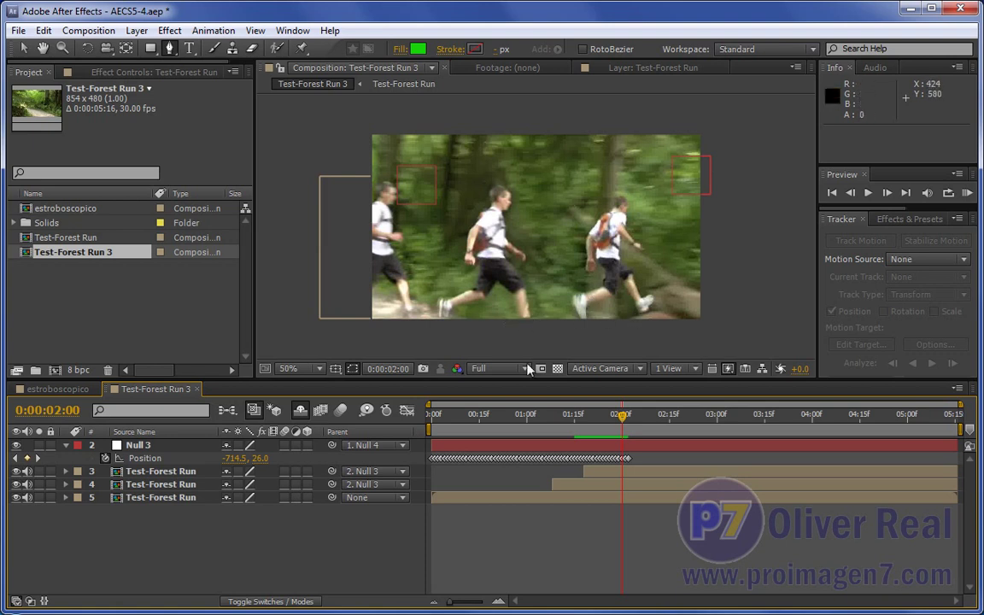
pyautogui.click(171, 501)
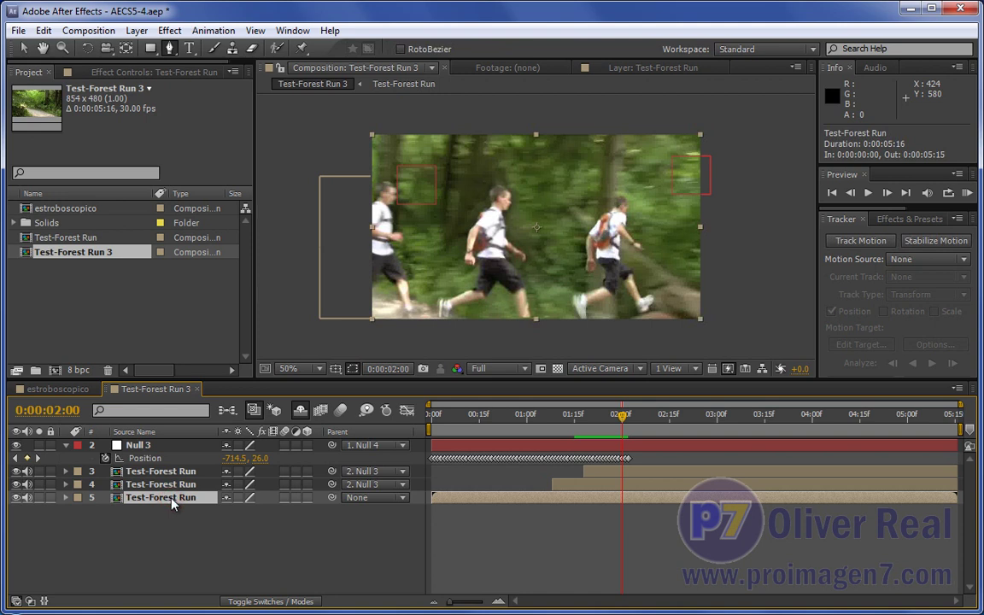
# Duplicate the original footage layer above the runners, freeze it and trim it to start at 0:00:02:00.
pyautogui.hotkey('ctrl', 'd')
pyautogui.moveTo(170, 502); pyautogui.dragTo(170, 474)
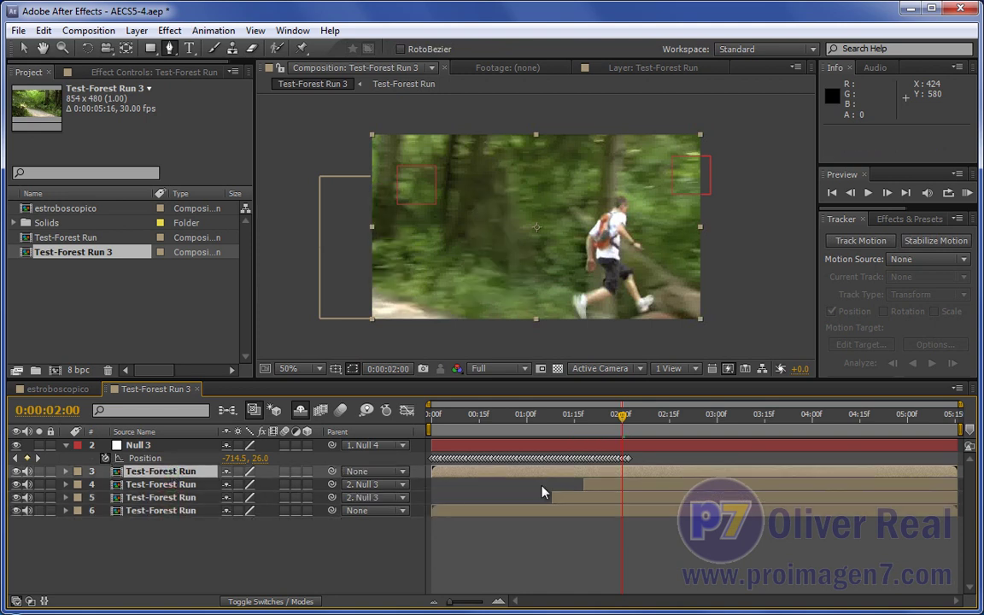
pyautogui.rightClick(621, 475)
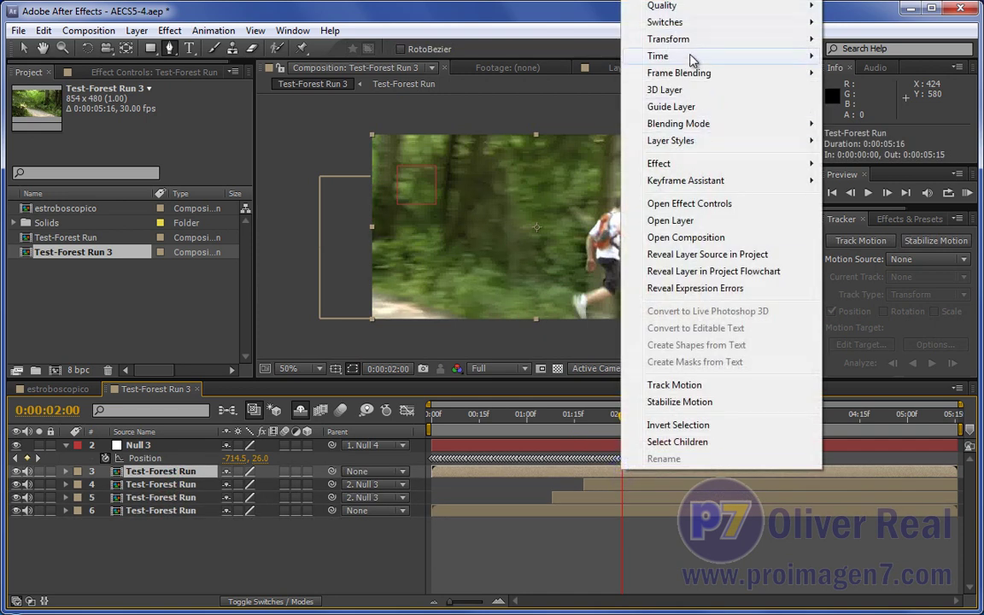
pyautogui.moveTo(726, 58)
pyautogui.click(858, 108)
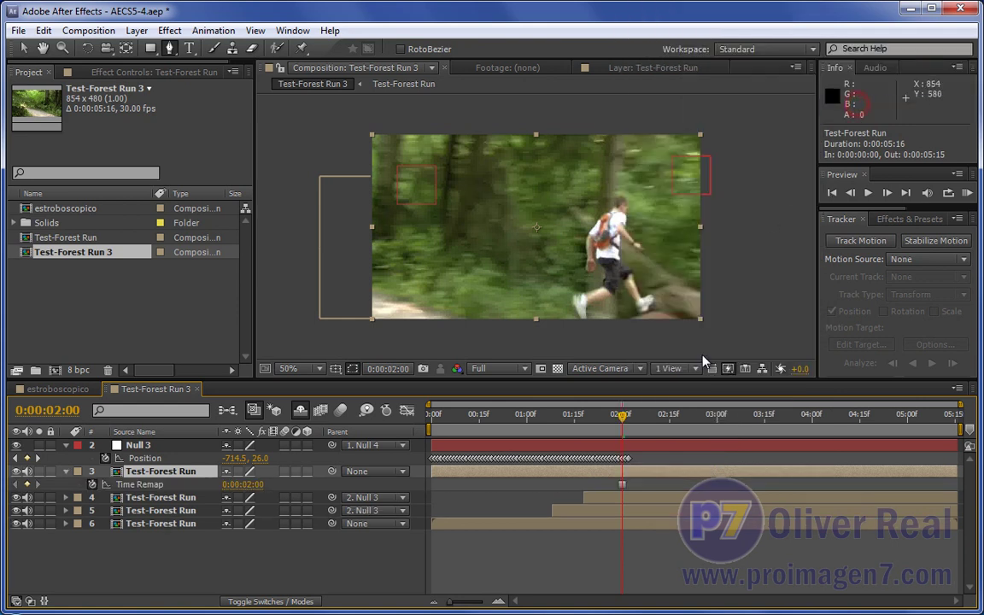
pyautogui.moveTo(432, 472); pyautogui.dragTo(622, 471)
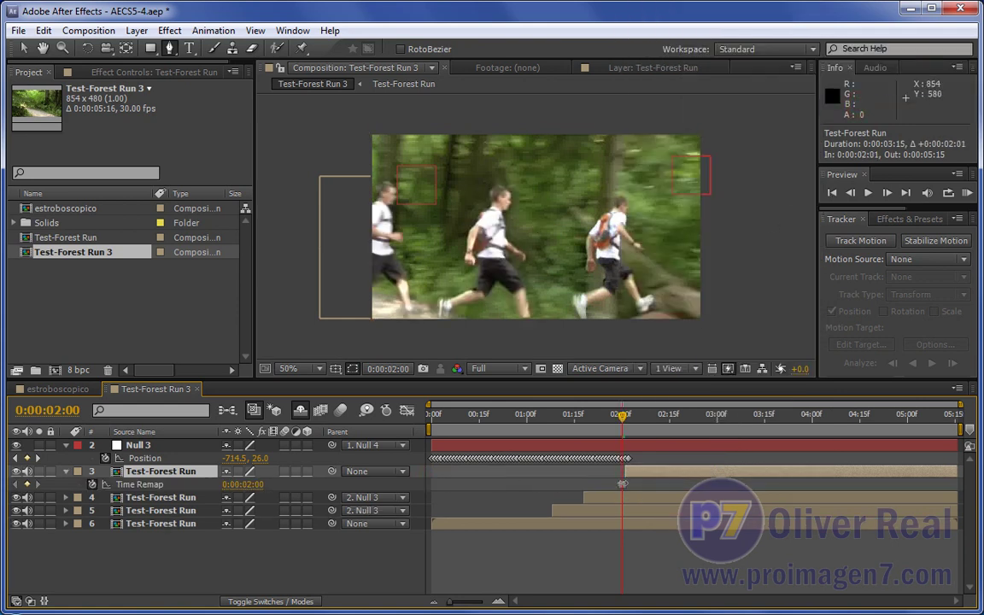
# Start a Pen mask at the right runner's front foot, tracing around the back foot and up the back.
pyautogui.click(587, 322)
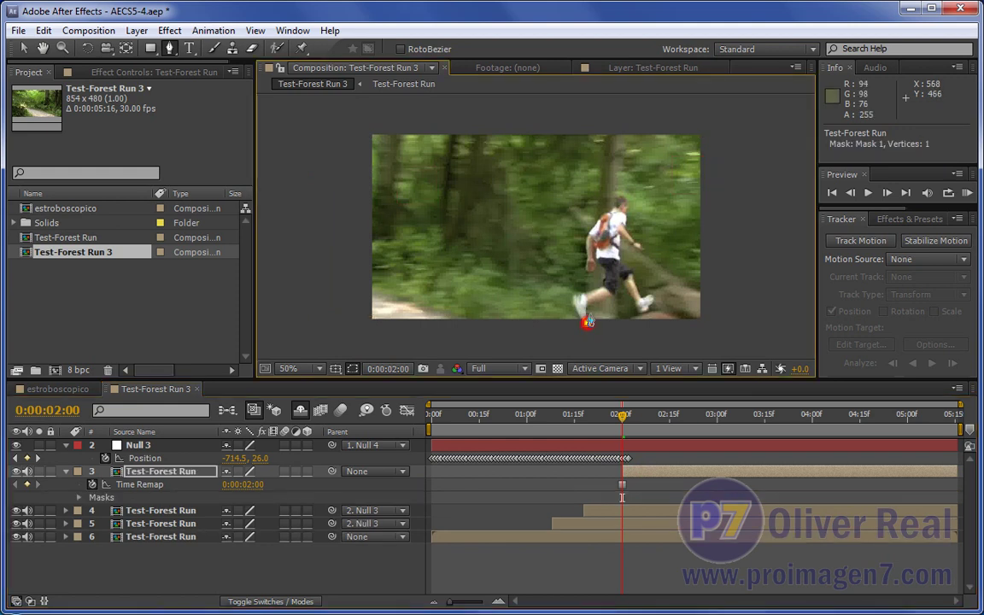
pyautogui.click(618, 297)
pyautogui.click(631, 312)
pyautogui.click(646, 316)
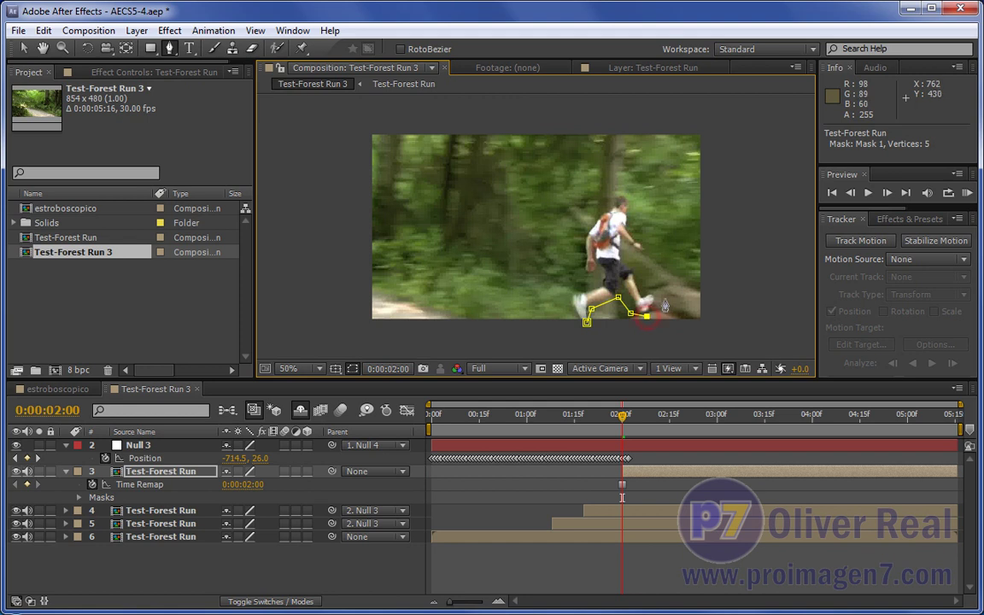
pyautogui.click(659, 298)
pyautogui.click(646, 288)
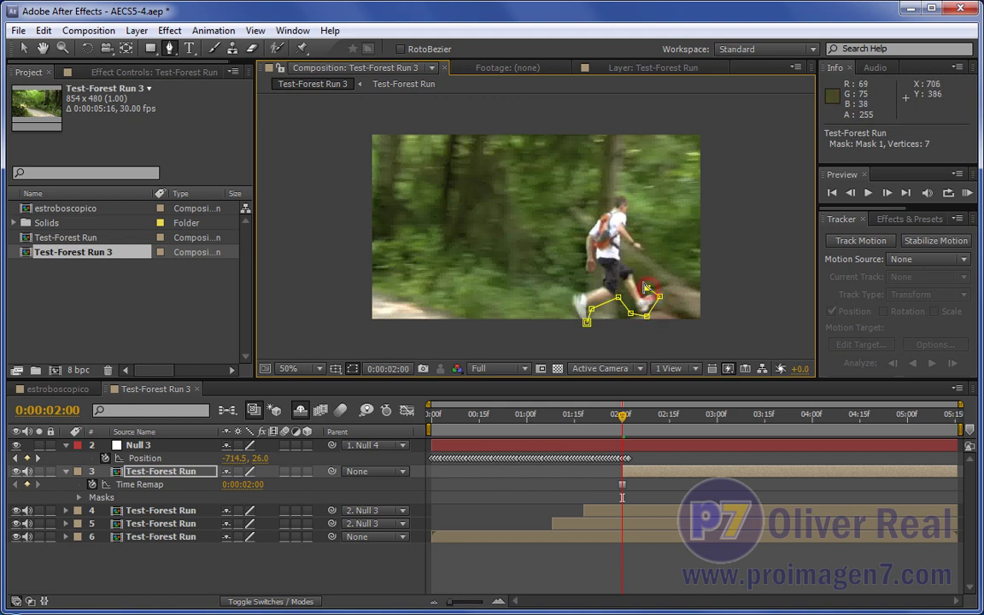
pyautogui.click(626, 256)
pyautogui.click(643, 253)
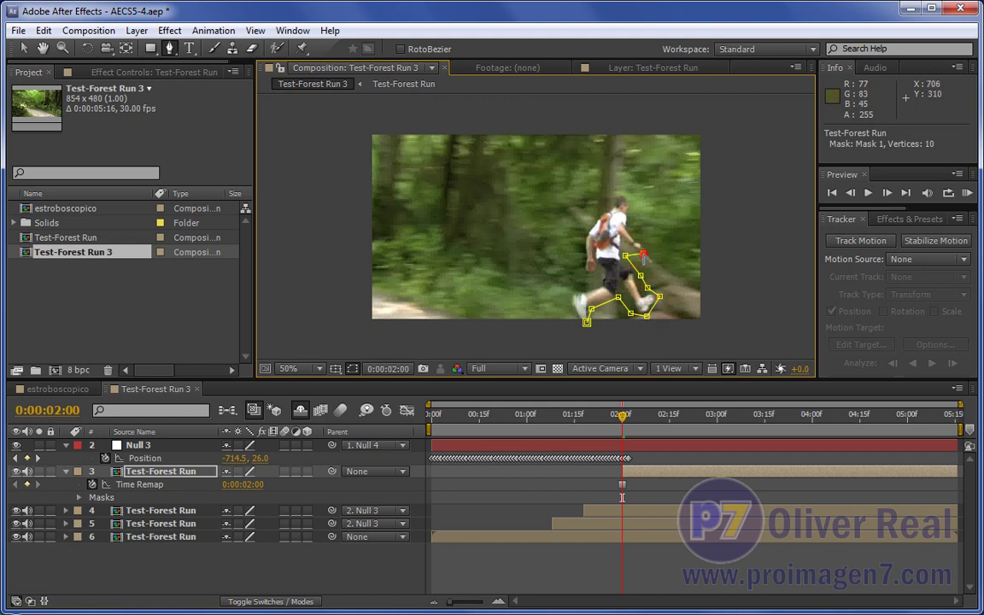
pyautogui.click(644, 242)
pyautogui.click(631, 226)
pyautogui.click(632, 201)
# Continue the mask over the head and down the front leg, closing it around the runner.
pyautogui.click(623, 190)
pyautogui.click(611, 191)
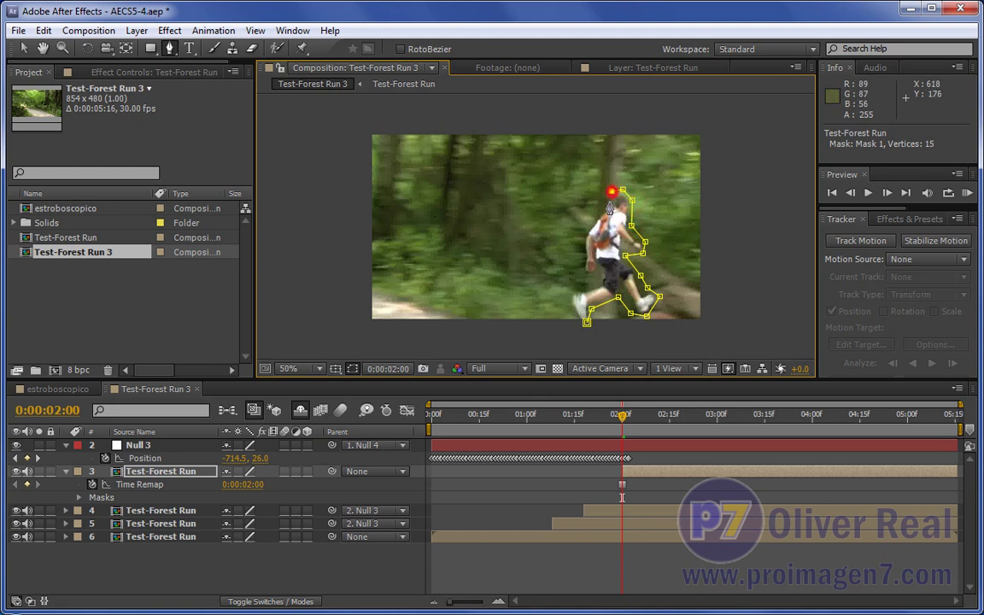
pyautogui.click(591, 217)
pyautogui.click(578, 238)
pyautogui.click(579, 260)
pyautogui.click(579, 261)
pyautogui.click(581, 275)
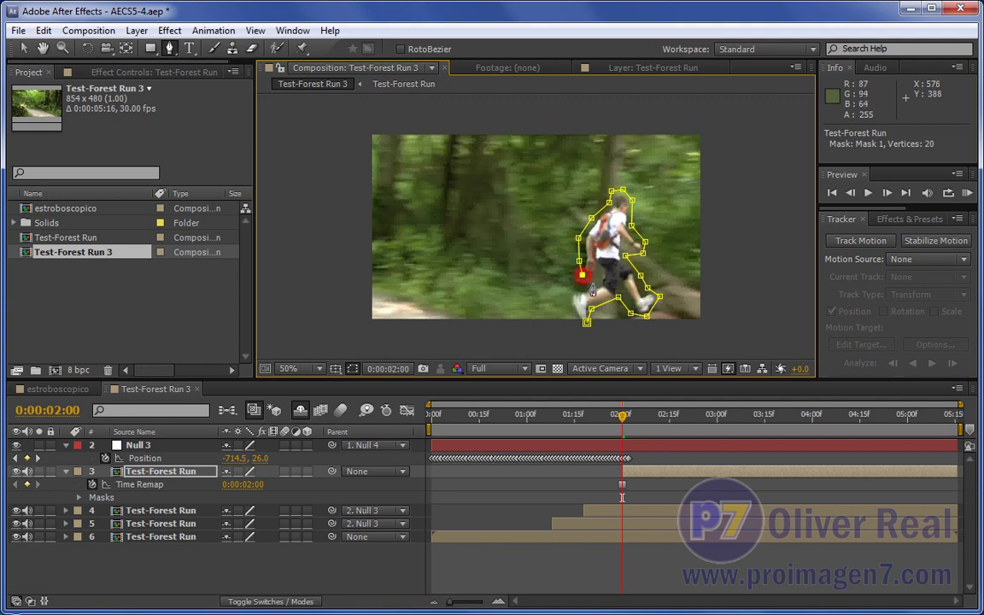
pyautogui.click(580, 289)
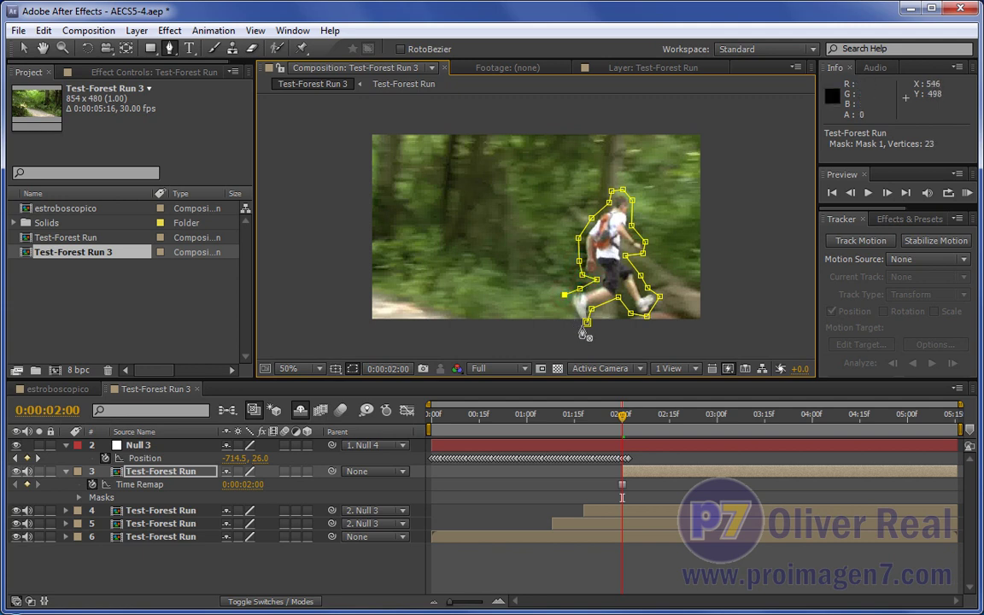
pyautogui.click(576, 325)
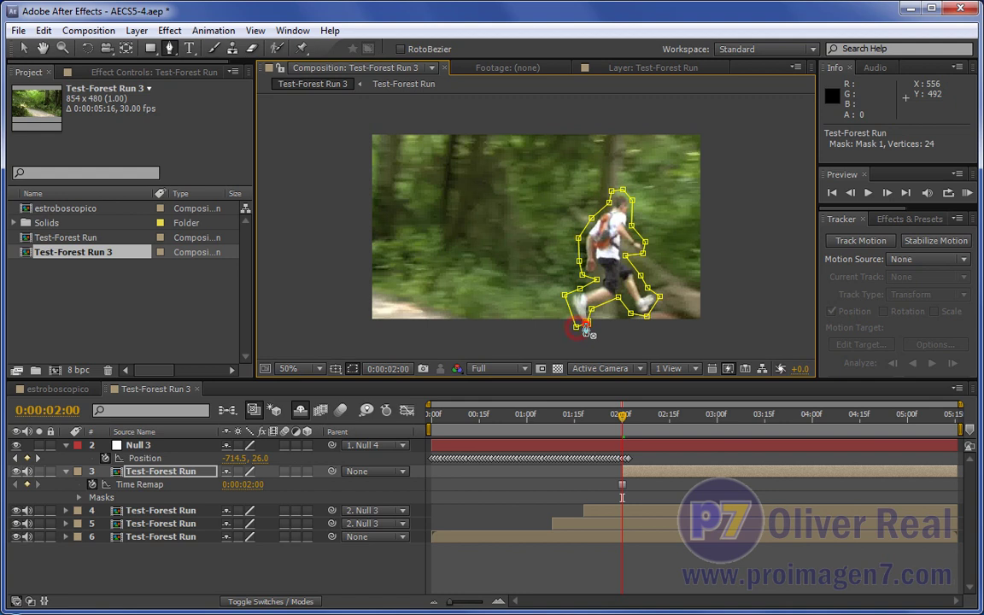
# Set the new copy's Mask Feather to 10 pixels.
pyautogui.click(184, 470)
pyautogui.press('f')
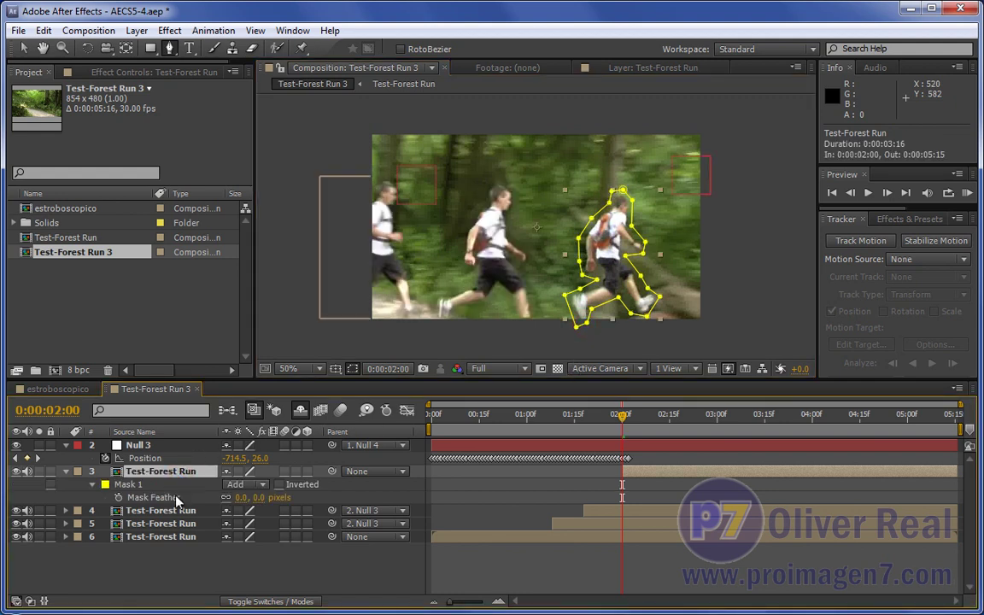
pyautogui.click(261, 497)
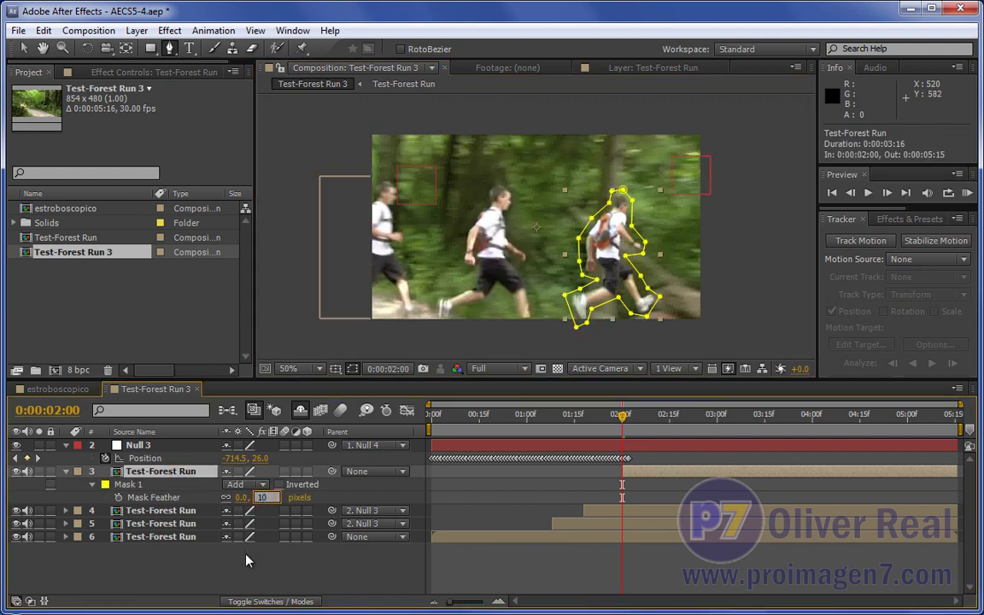
pyautogui.click(246, 559)
pyautogui.click(65, 471)
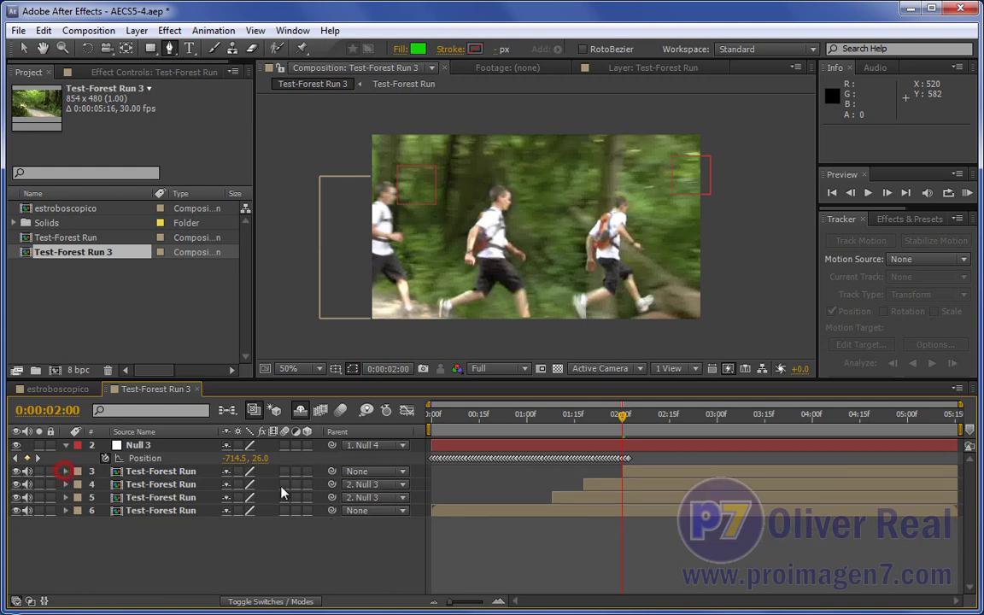
# Parent the new runner copy to Null 3, then move the time to about 0:00:02:12.
pyautogui.moveTo(332, 470); pyautogui.dragTo(142, 449)
pyautogui.moveTo(622, 420); pyautogui.dragTo(631, 418)
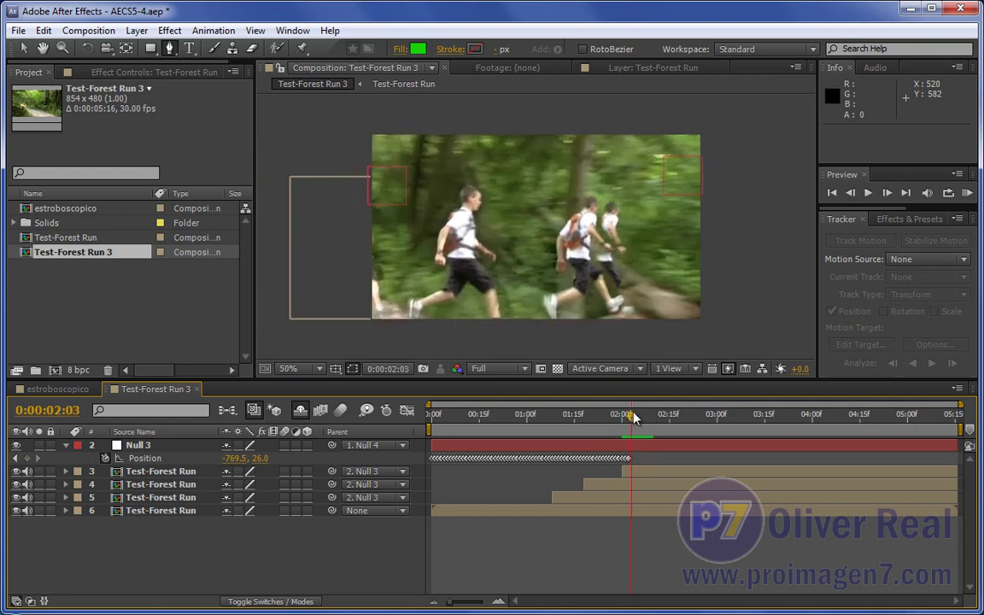
pyautogui.moveTo(632, 417); pyautogui.dragTo(635, 417)
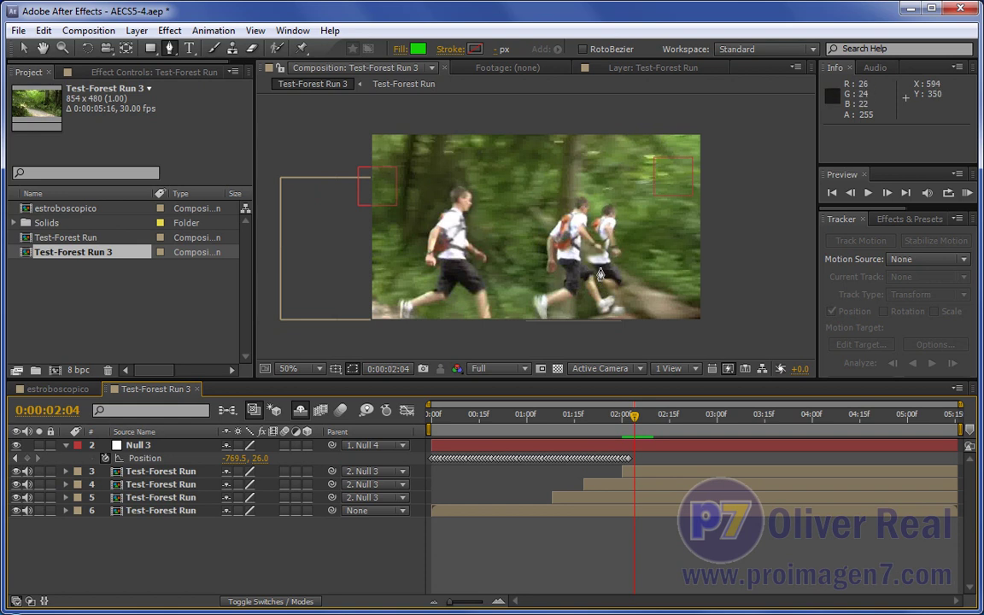
pyautogui.moveTo(634, 419); pyautogui.dragTo(659, 415)
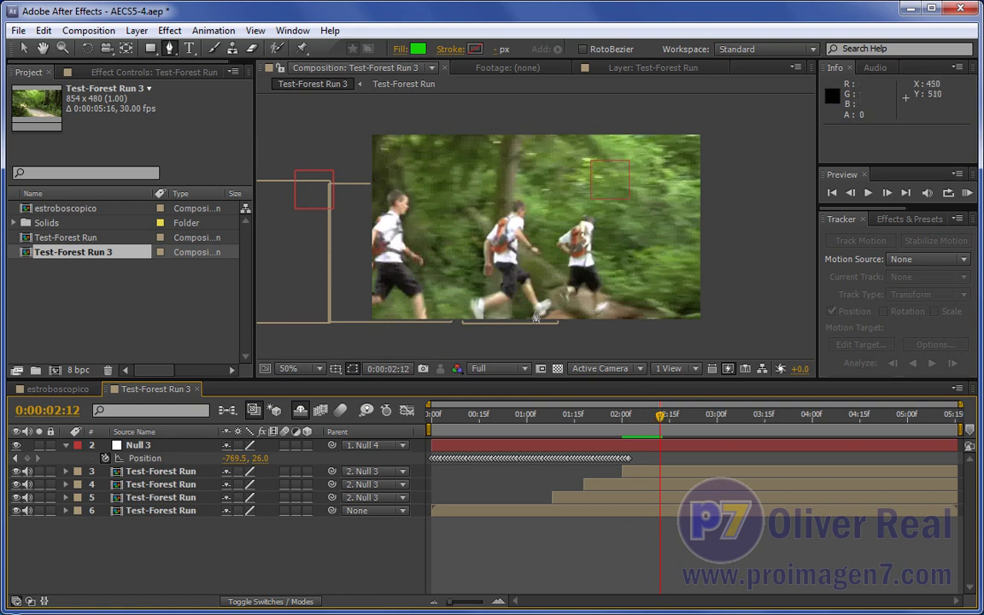
pyautogui.click(186, 510)
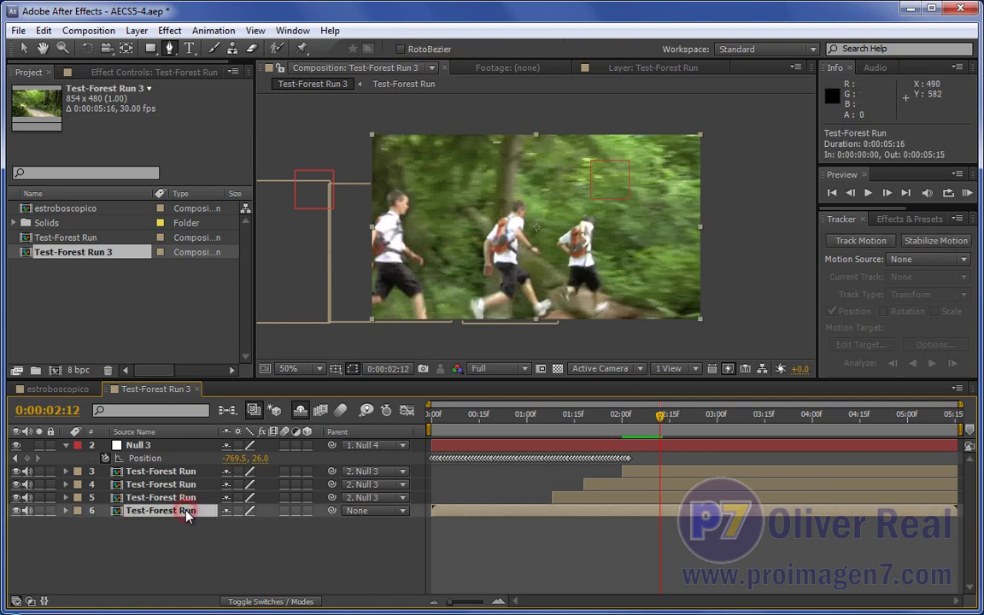
# Duplicate the runner footage to the top, freeze it and trim it to start at 0:00:02:12.
pyautogui.hotkey('ctrl', 'd')
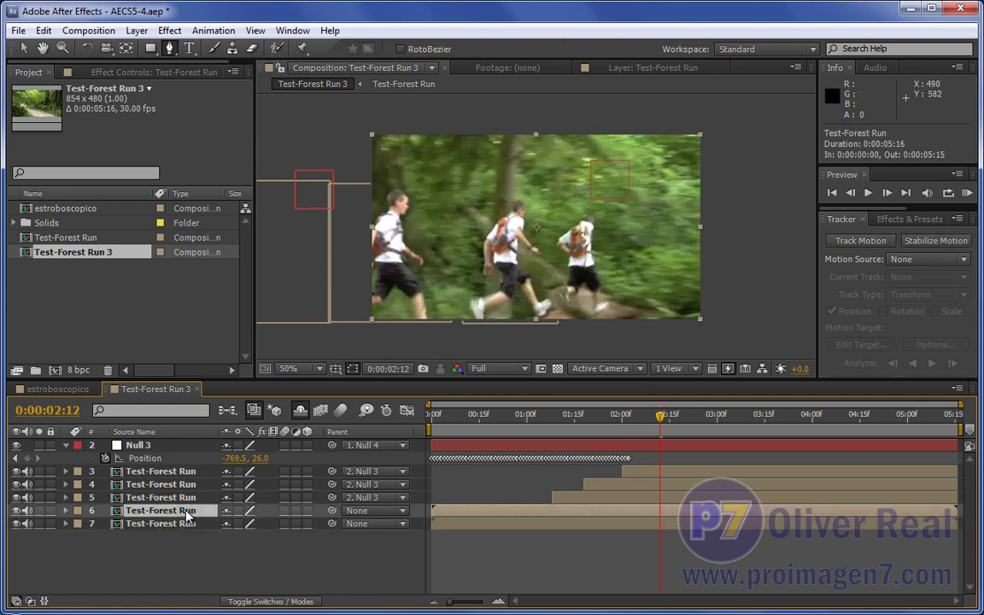
pyautogui.moveTo(186, 511); pyautogui.dragTo(187, 467)
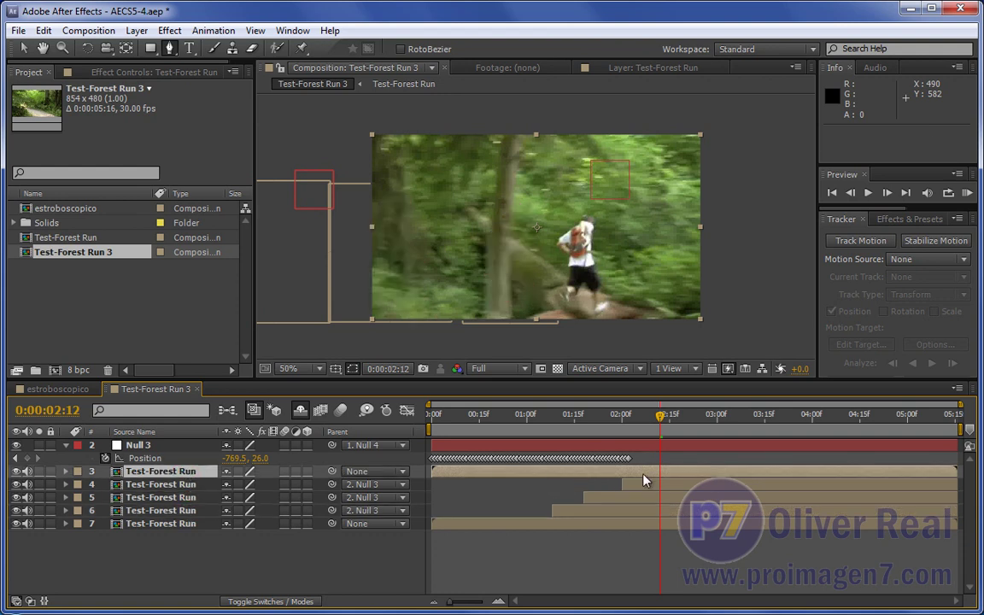
pyautogui.rightClick(658, 468)
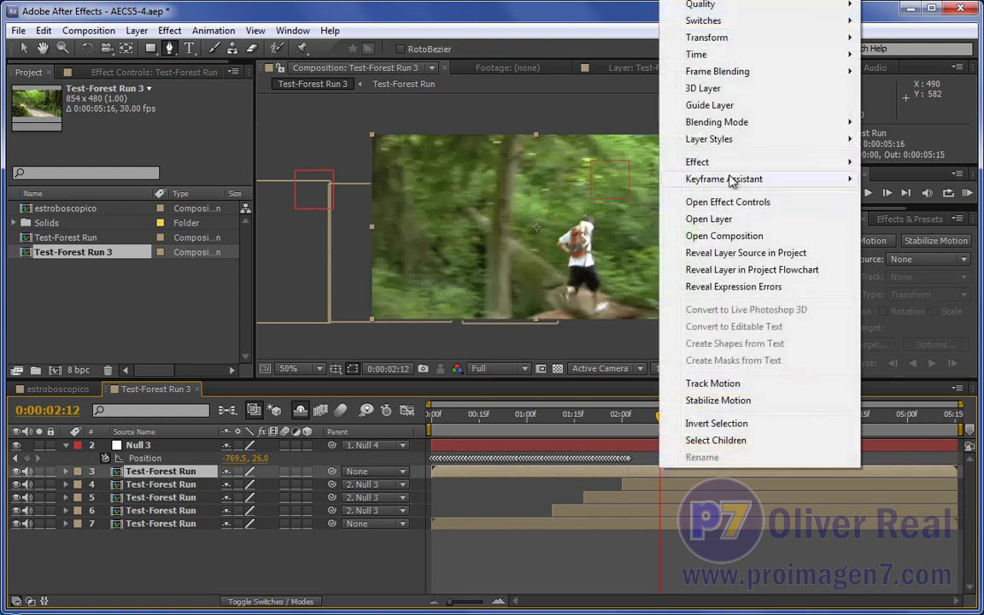
pyautogui.moveTo(743, 55)
pyautogui.click(892, 102)
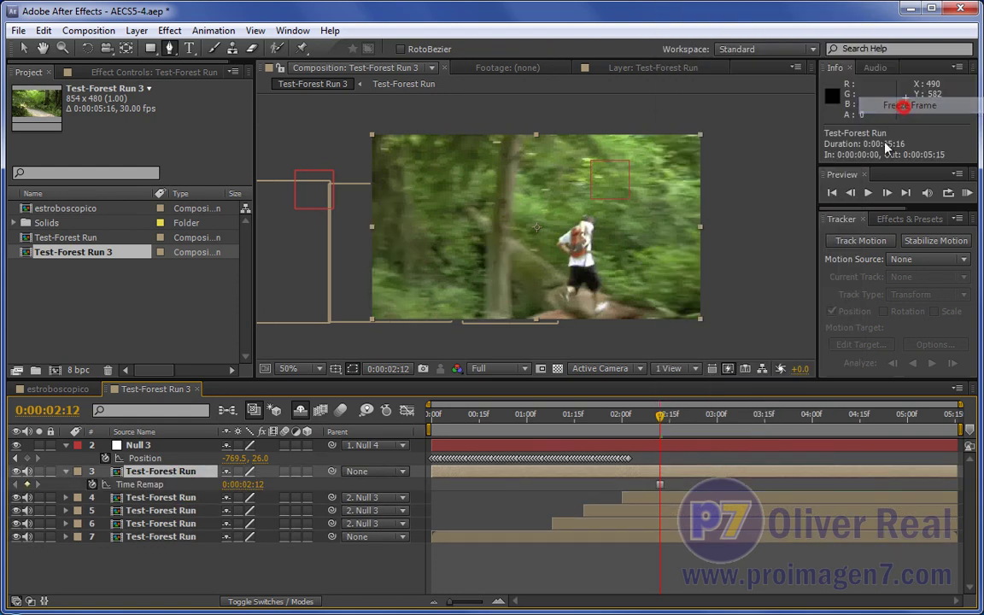
pyautogui.moveTo(429, 471); pyautogui.dragTo(658, 471)
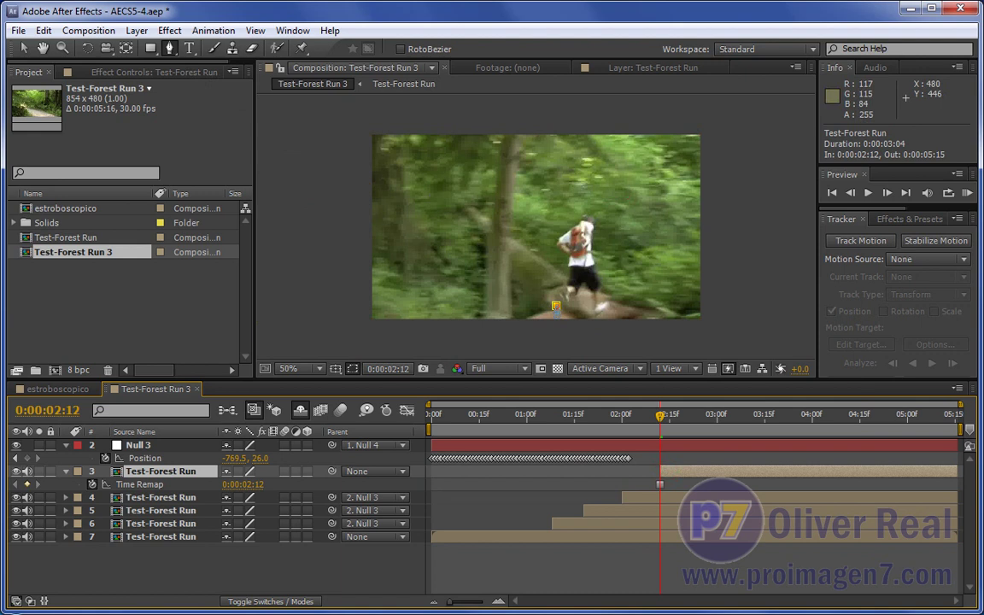
# Start a Pen mask at the runner's feet, tracing up the leg and back.
pyautogui.click(555, 305)
pyautogui.click(571, 308)
pyautogui.click(583, 289)
pyautogui.click(587, 306)
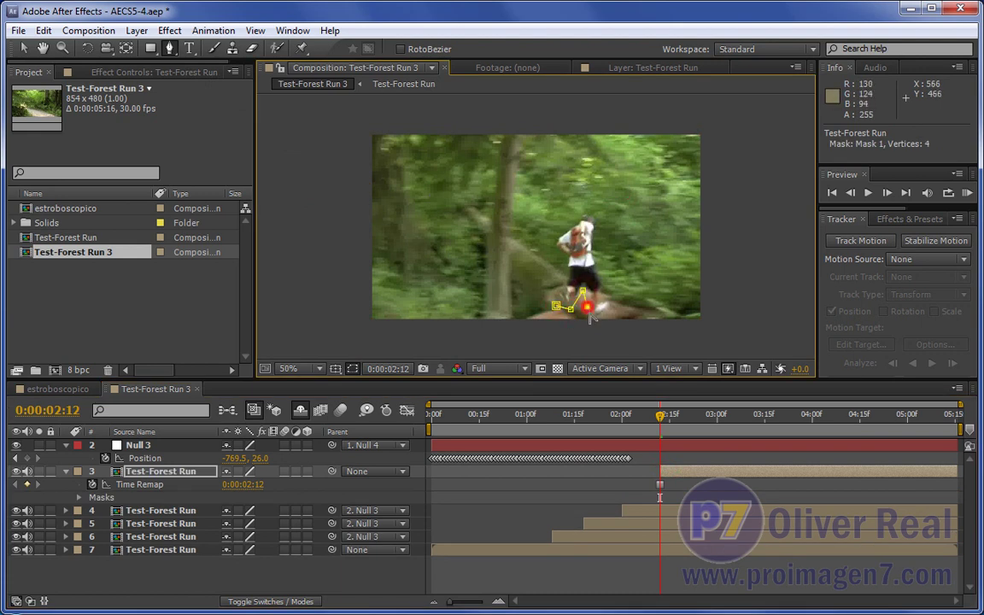
pyautogui.click(594, 318)
pyautogui.click(613, 306)
pyautogui.click(607, 295)
pyautogui.click(606, 286)
pyautogui.click(598, 265)
pyautogui.click(597, 250)
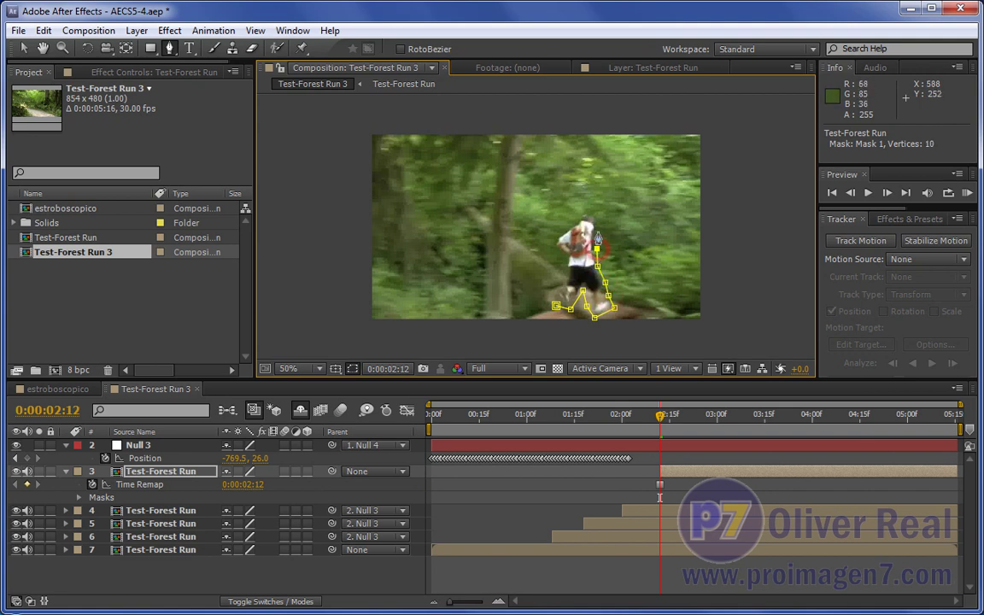
# Trace the mask around the head and down the front to close it, then parent the copy to Null 3.
pyautogui.click(597, 226)
pyautogui.click(597, 213)
pyautogui.click(584, 209)
pyautogui.click(574, 220)
pyautogui.click(555, 235)
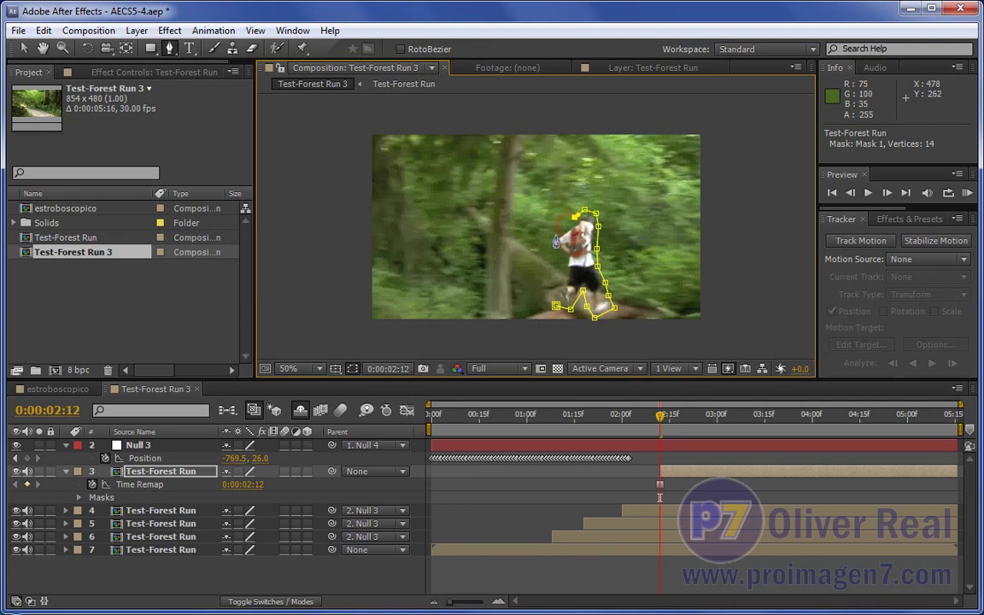
pyautogui.click(554, 249)
pyautogui.click(563, 260)
pyautogui.click(562, 270)
pyautogui.click(563, 280)
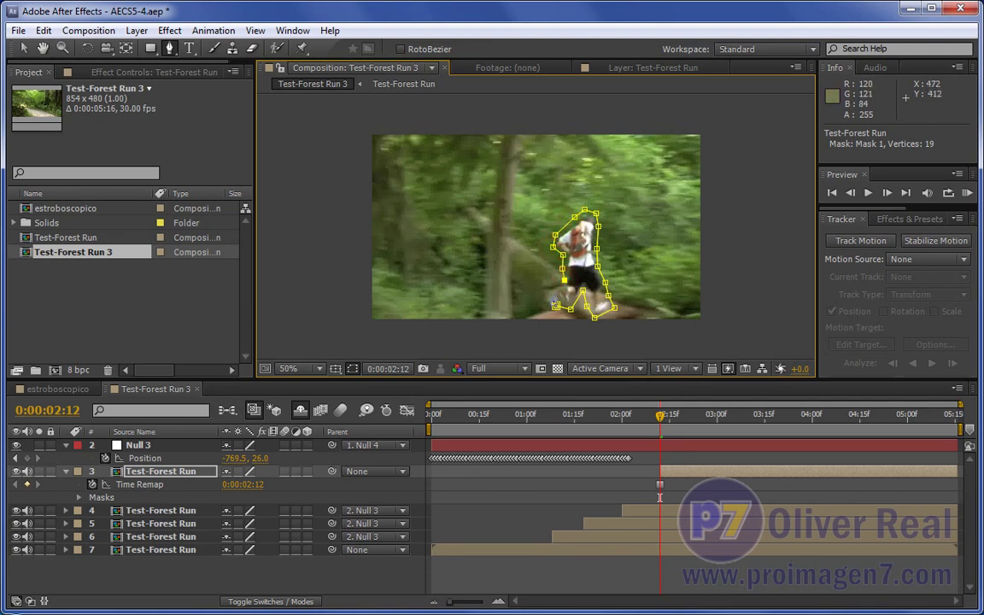
pyautogui.click(554, 304)
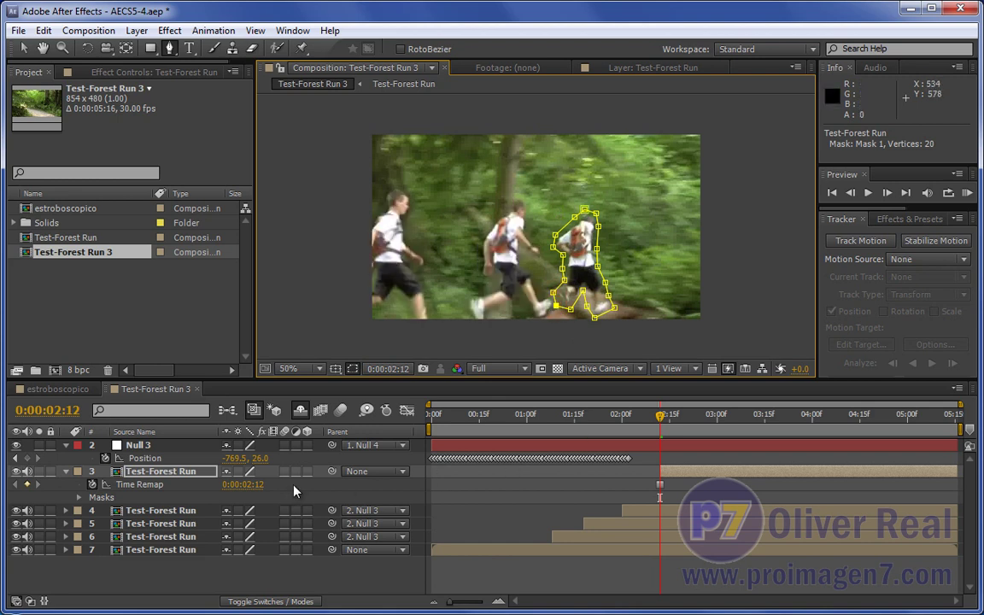
pyautogui.moveTo(332, 471); pyautogui.dragTo(136, 444)
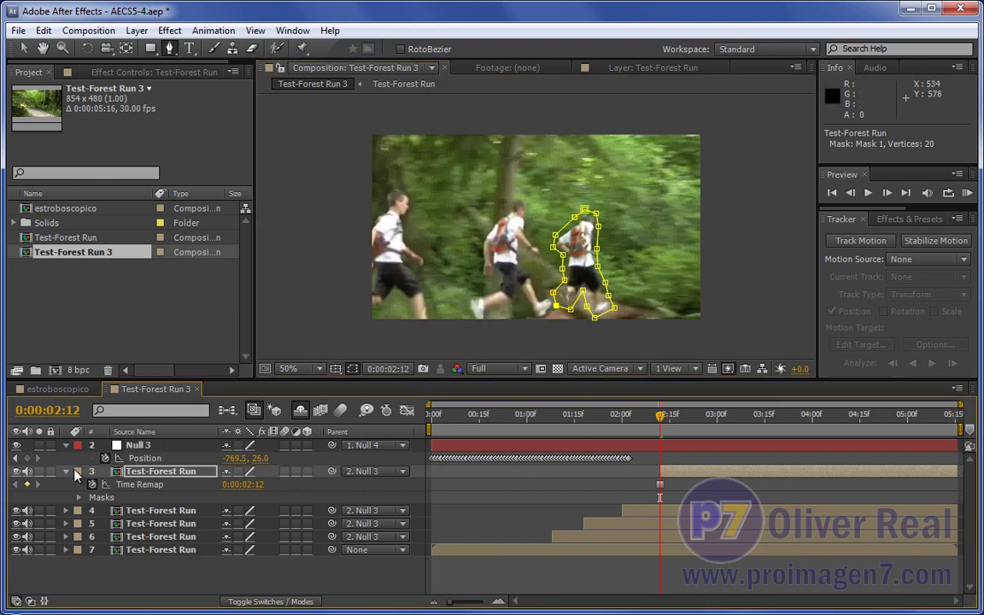
# At 0:00:03:01, duplicate the original runner layer to the top, freeze it and trim its start there.
pyautogui.click(66, 470)
pyautogui.moveTo(659, 418); pyautogui.dragTo(720, 419)
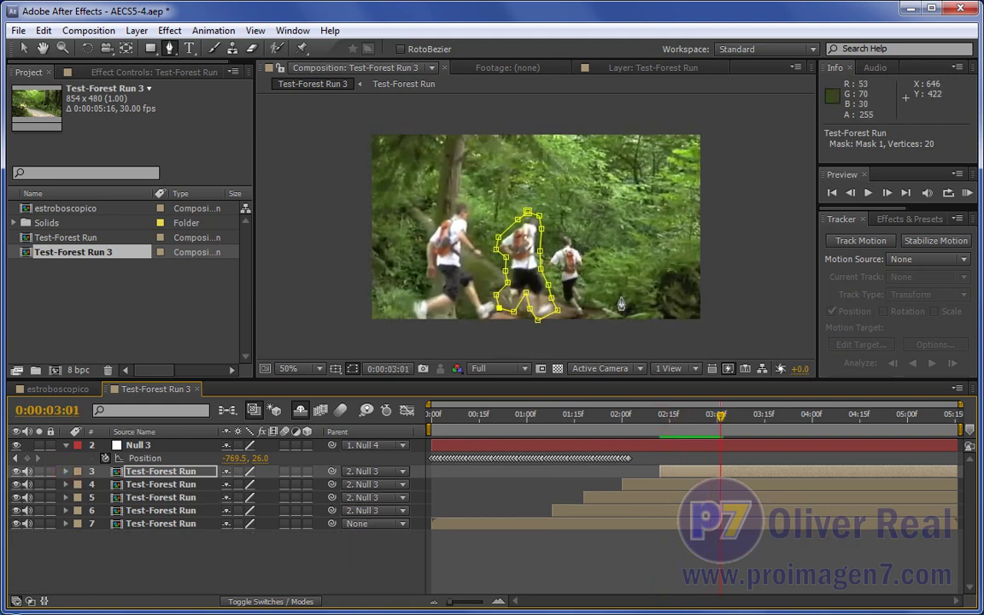
pyautogui.click(193, 523)
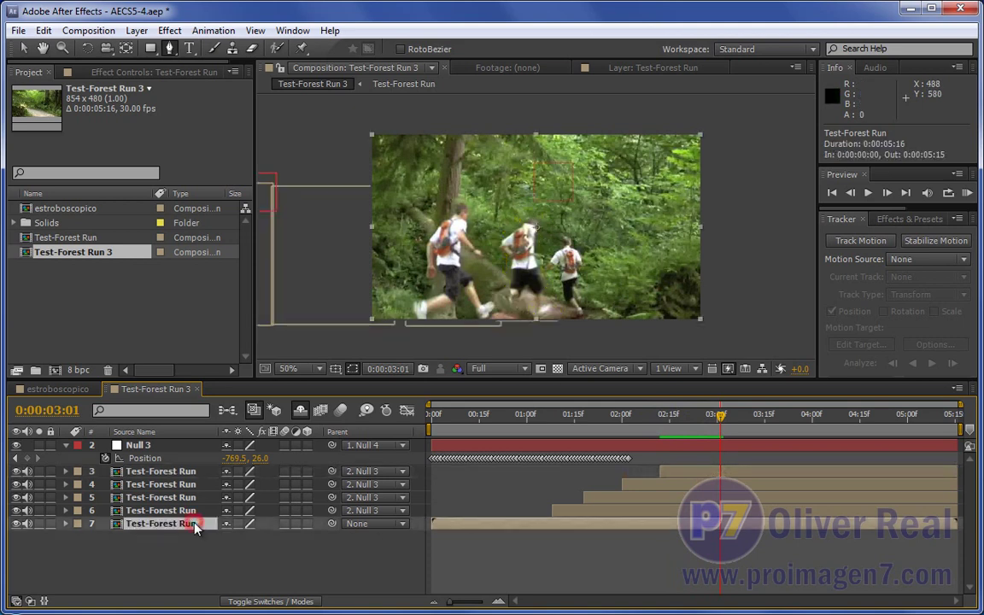
pyautogui.hotkey('ctrl', 'd')
pyautogui.moveTo(193, 523); pyautogui.dragTo(190, 467)
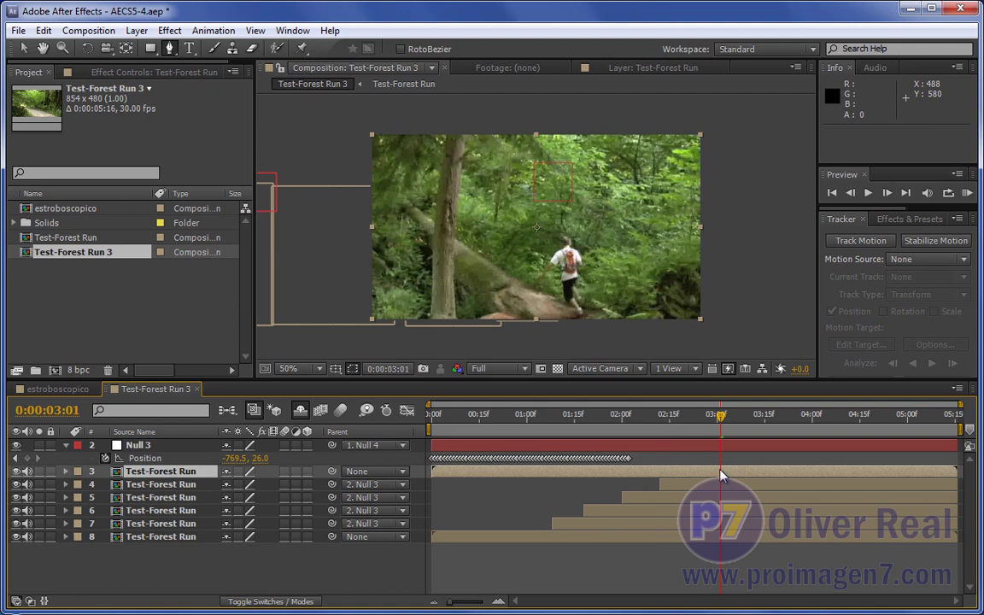
pyautogui.rightClick(575, 473)
pyautogui.moveTo(651, 65)
pyautogui.click(798, 108)
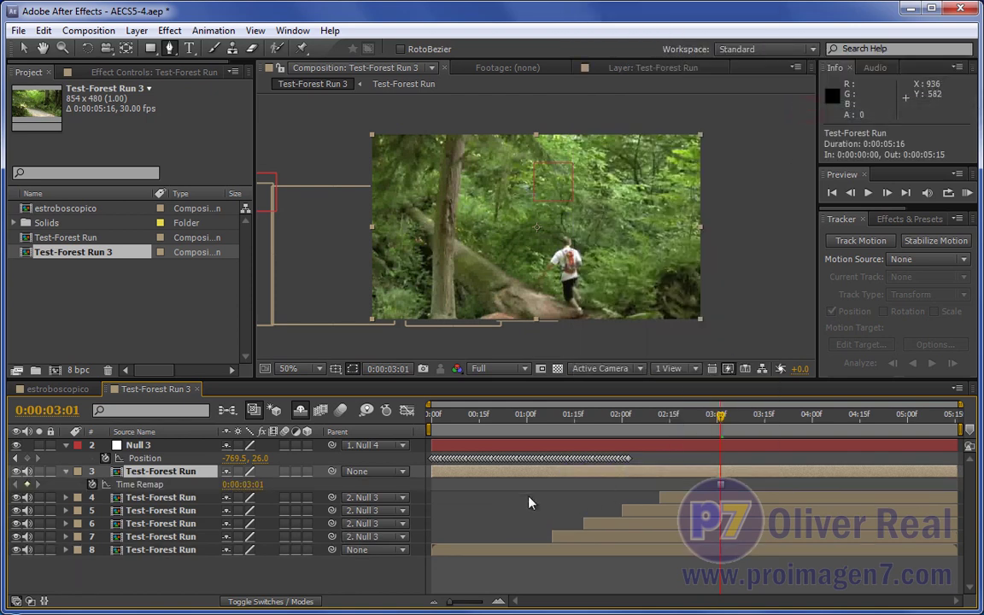
pyautogui.moveTo(432, 471); pyautogui.dragTo(720, 471)
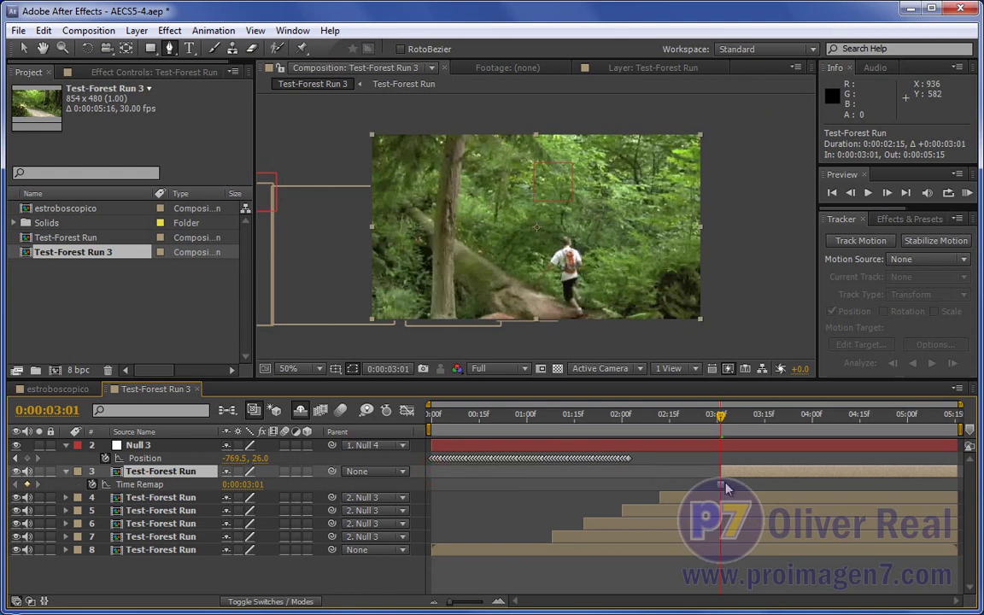
# Draw a closed 14-point Pen mask around the runner on the newest frozen copy.
pyautogui.click(563, 304)
pyautogui.click(575, 317)
pyautogui.click(587, 314)
pyautogui.click(585, 293)
pyautogui.click(582, 276)
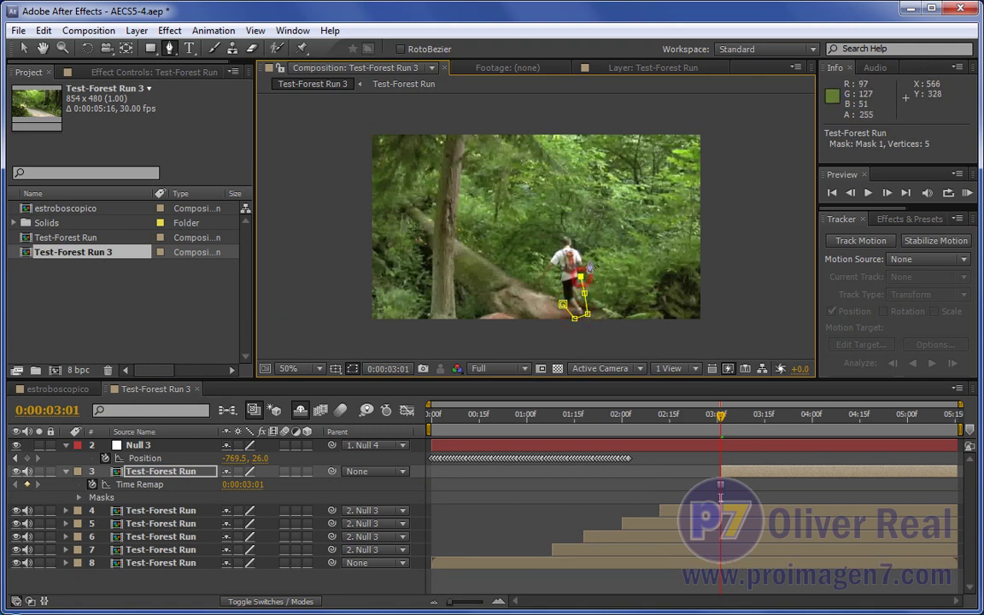
pyautogui.click(588, 261)
pyautogui.click(577, 244)
pyautogui.click(566, 231)
pyautogui.click(555, 242)
pyautogui.click(545, 255)
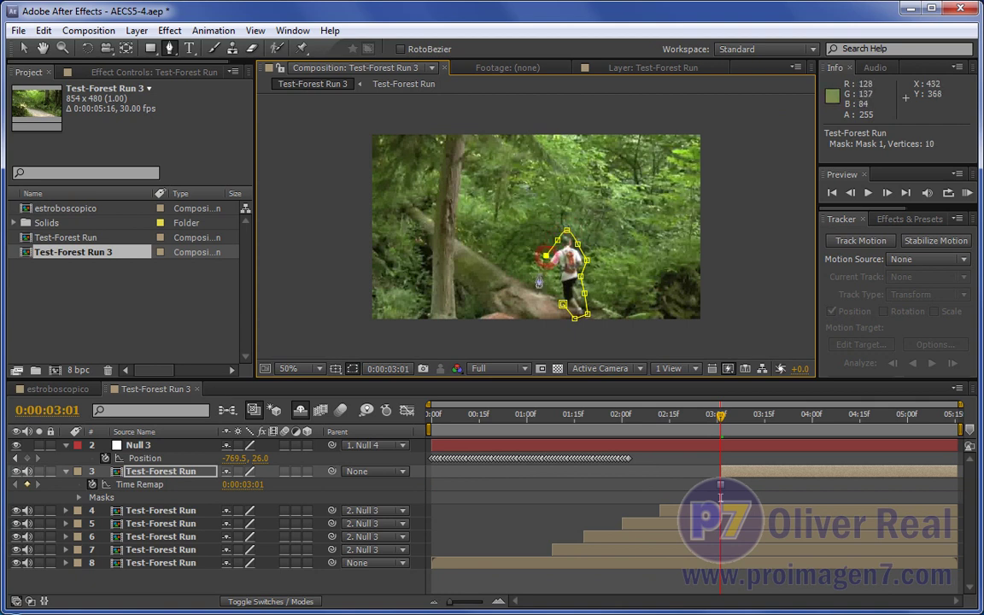
pyautogui.click(540, 283)
pyautogui.click(547, 287)
pyautogui.click(556, 288)
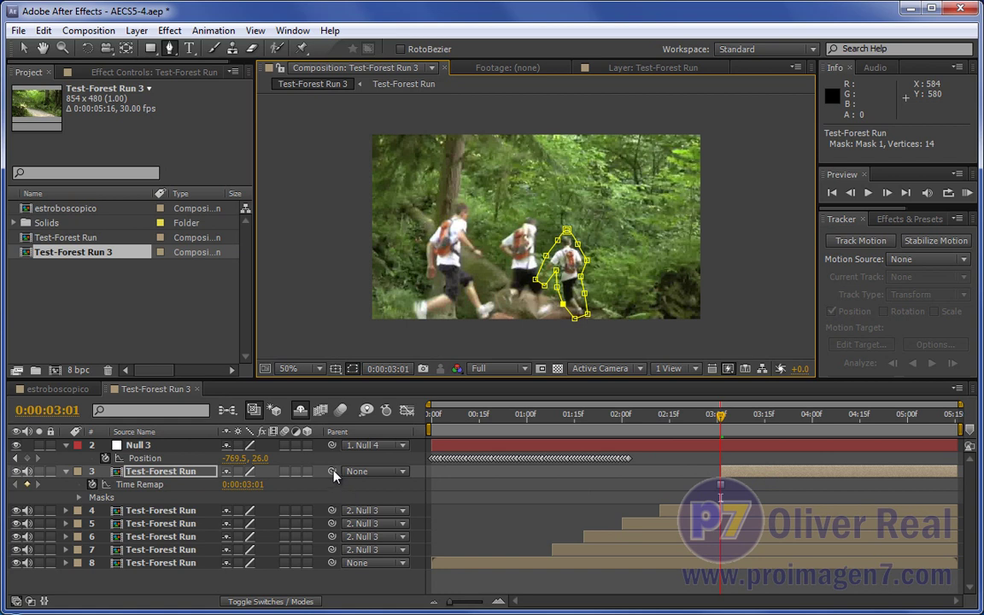
# Parent the masked copy to Null 3 and scrub ahead to check the composite.
pyautogui.moveTo(334, 474); pyautogui.dragTo(136, 445)
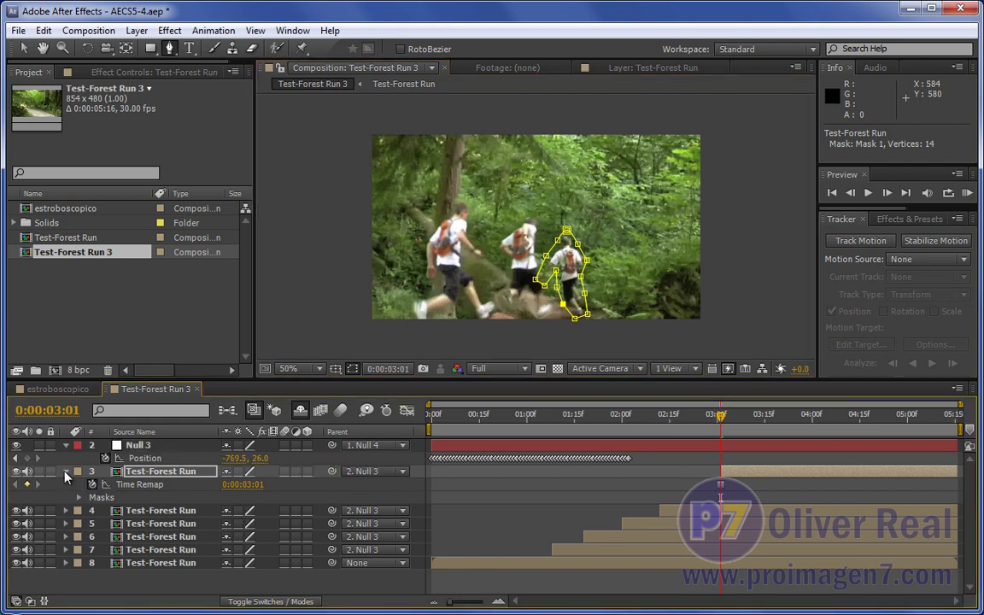
pyautogui.click(66, 472)
pyautogui.click(658, 567)
pyautogui.moveTo(720, 416); pyautogui.dragTo(753, 421)
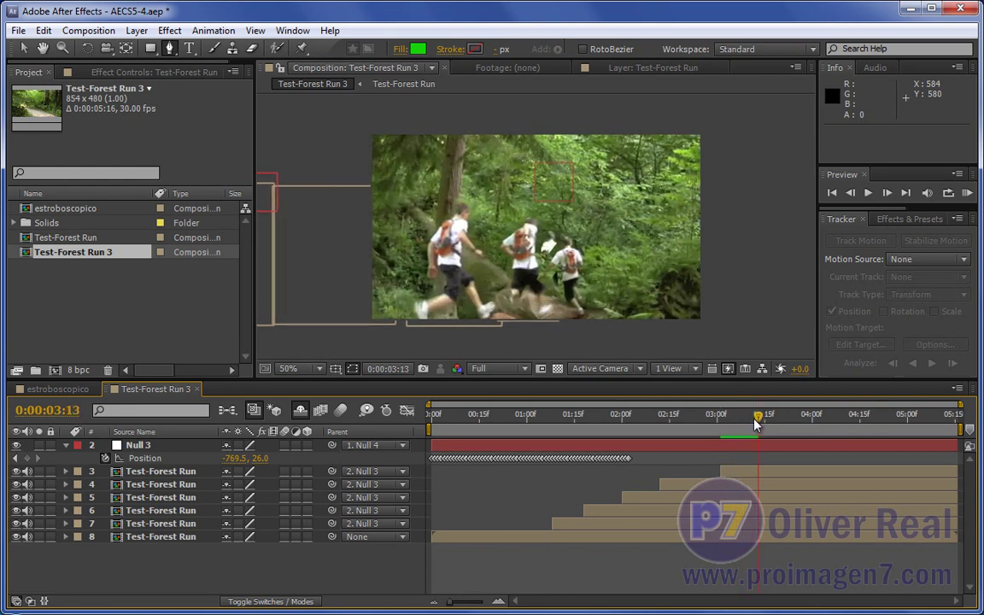
# Set the newest runner copy's Mask Feather to 15 pixels and scrub forward to review it.
pyautogui.click(738, 474)
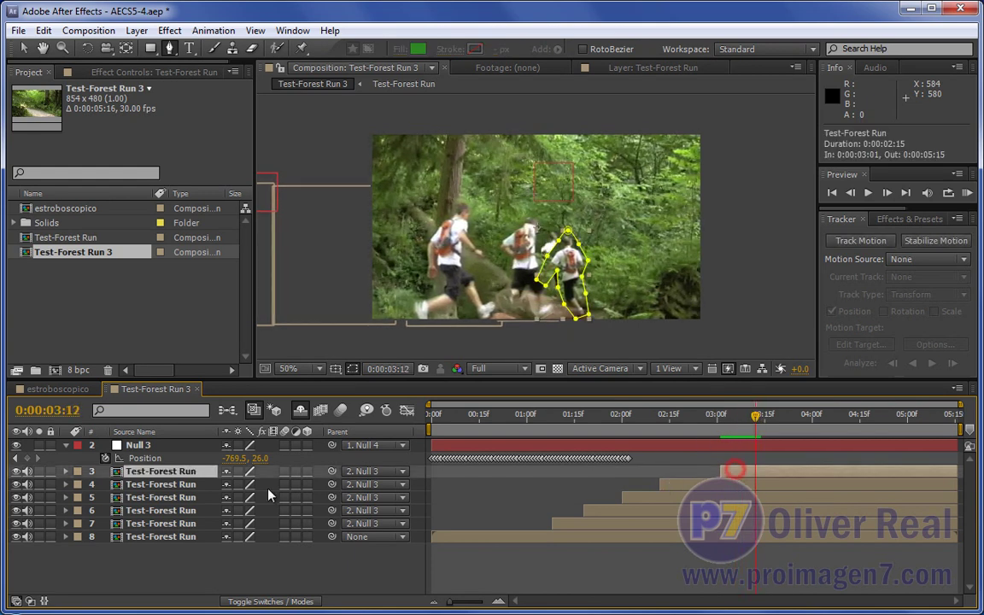
pyautogui.press('f')
pyautogui.click(260, 497)
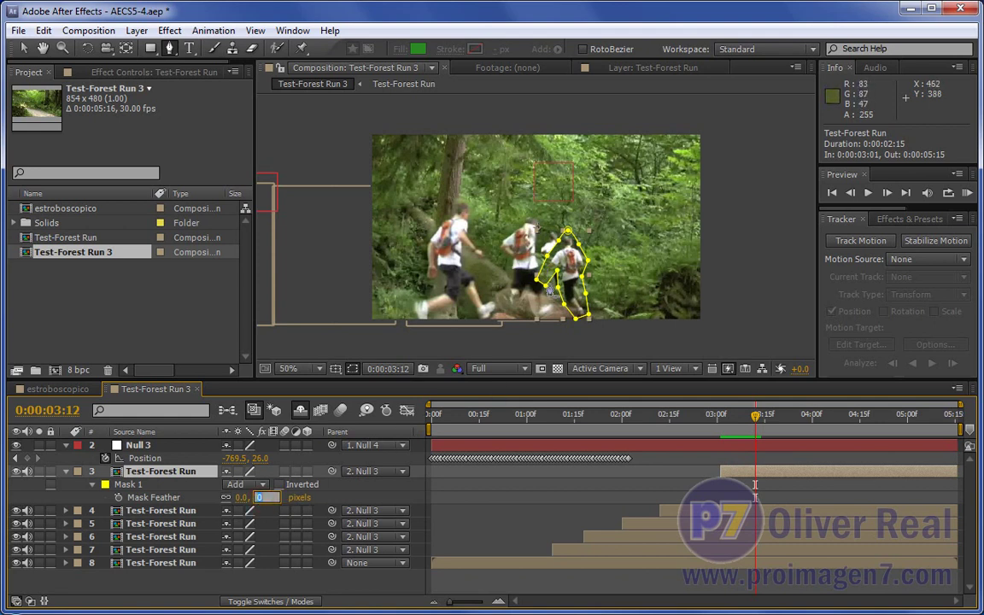
pyautogui.write('5')
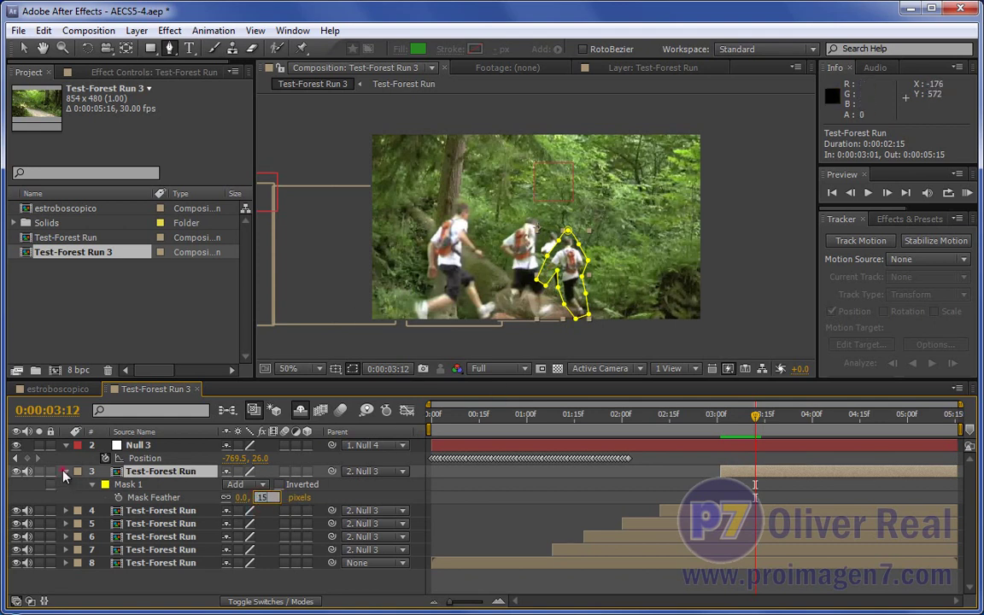
pyautogui.click(65, 471)
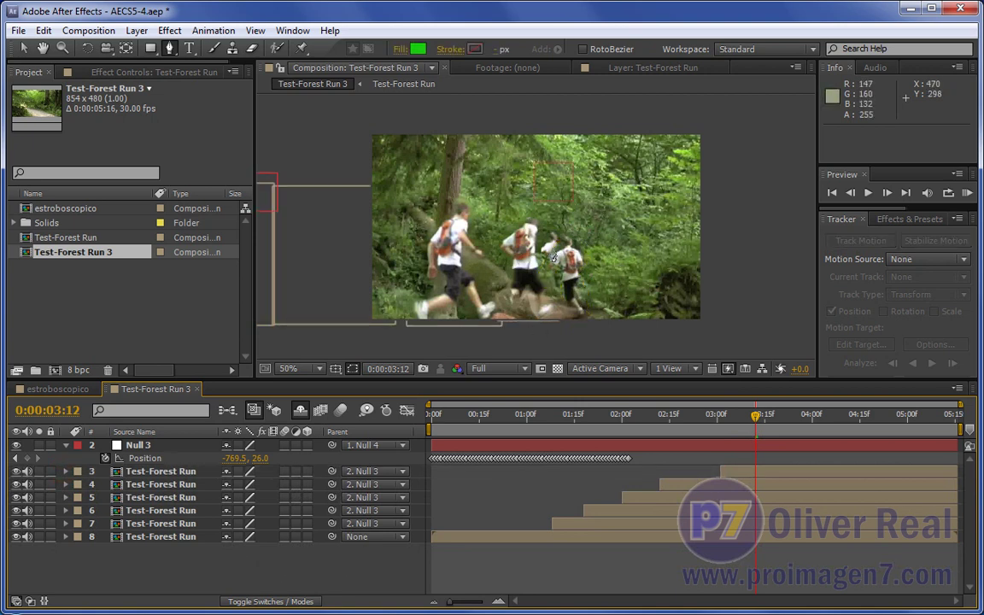
pyautogui.moveTo(755, 424); pyautogui.dragTo(854, 430)
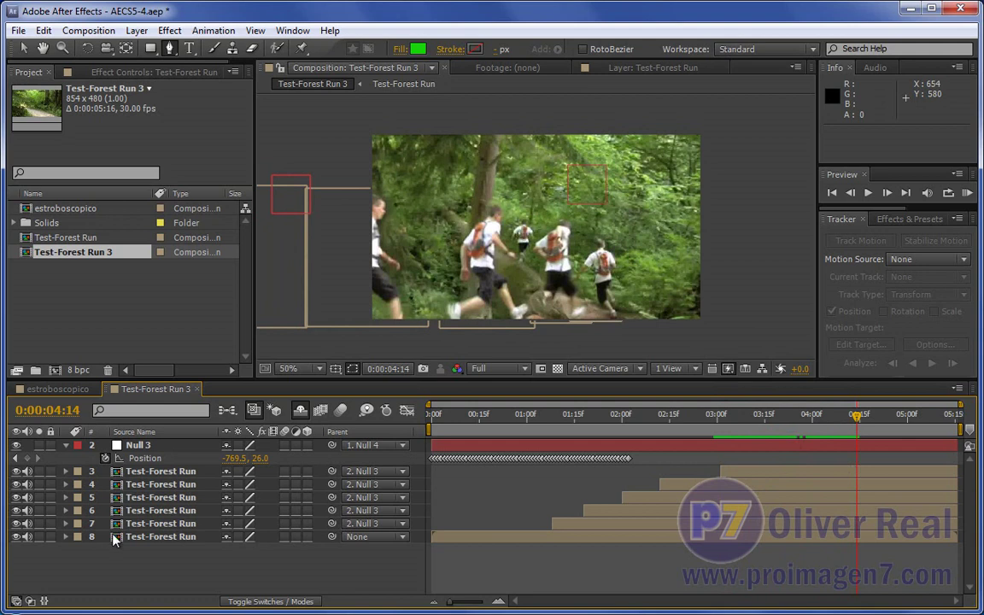
# Duplicate the original runner layer to the top, freeze it and trim it to start at 0:00:04:14.
pyautogui.click(137, 536)
pyautogui.hotkey('ctrl', 'd')
pyautogui.moveTo(137, 536); pyautogui.dragTo(159, 471)
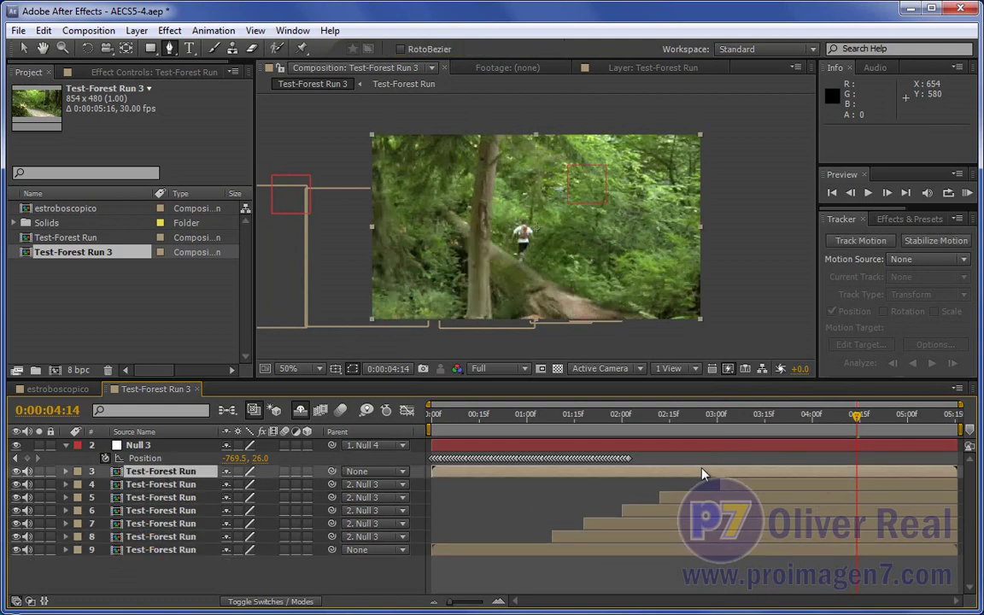
pyautogui.rightClick(638, 474)
pyautogui.moveTo(717, 60)
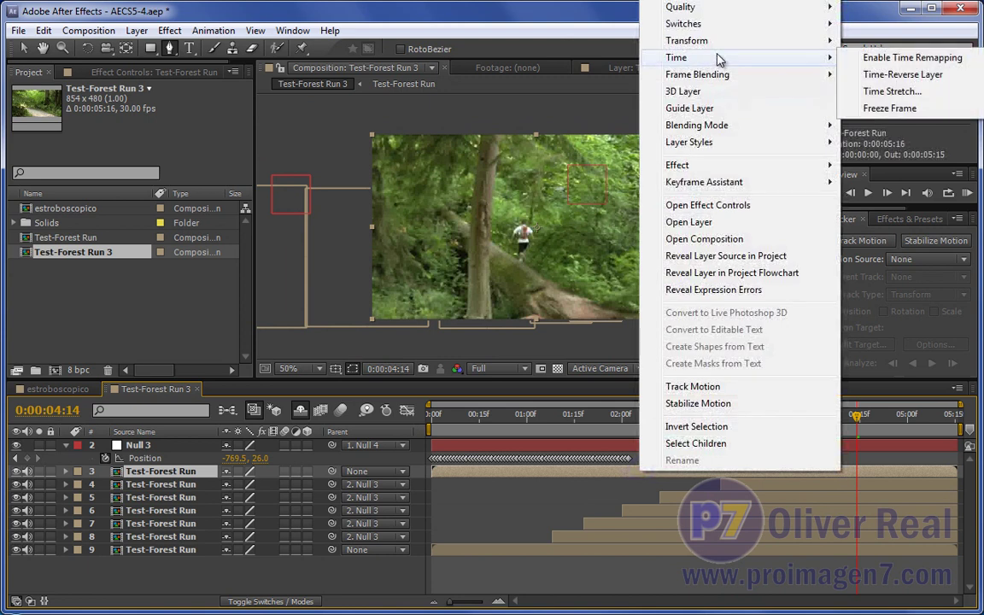
pyautogui.click(888, 109)
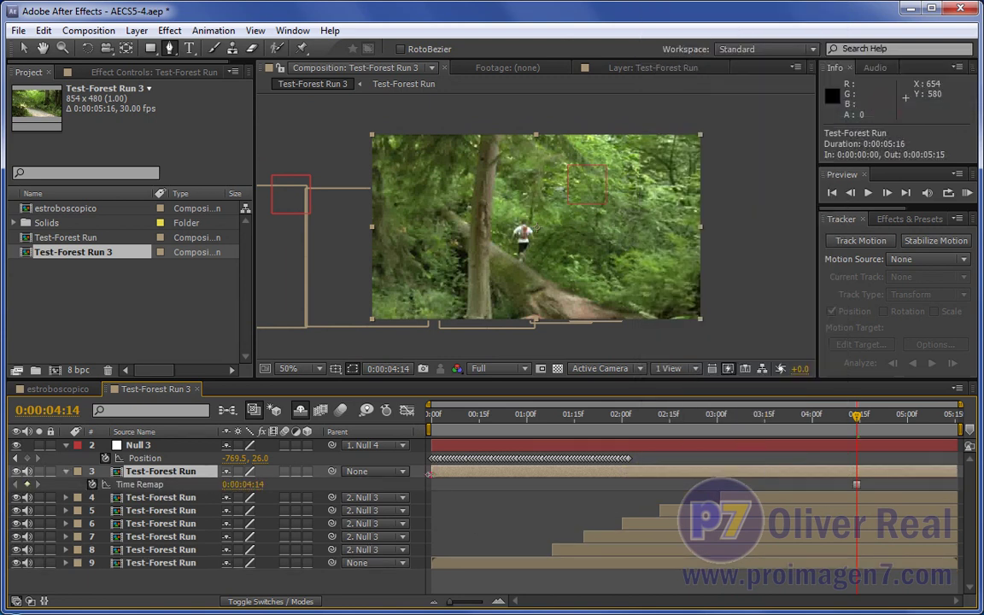
pyautogui.moveTo(432, 473); pyautogui.dragTo(854, 473)
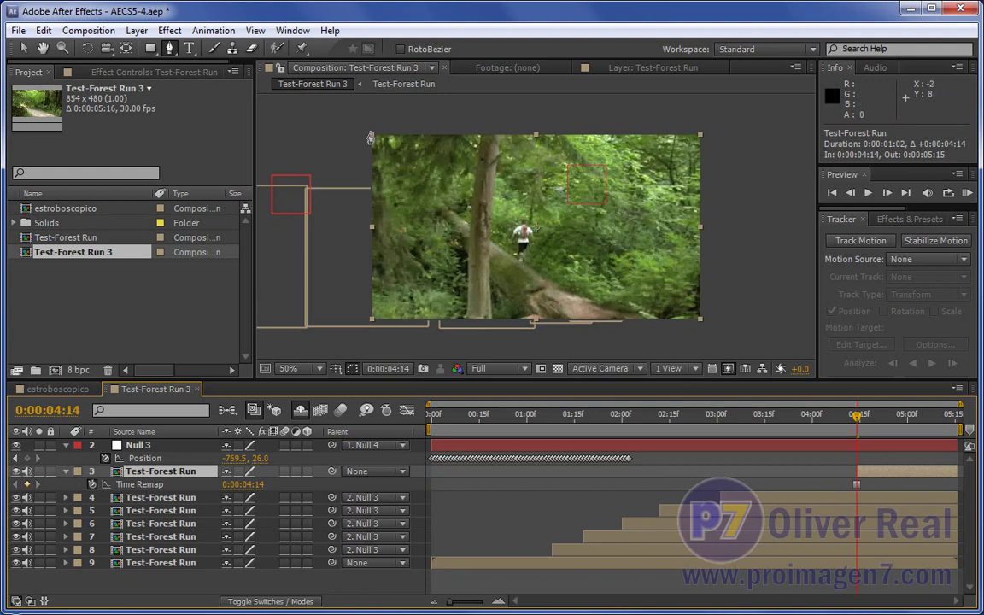
# Zoom to 200% and trace a Pen mask down one side of the distant runner to the feet.
pyautogui.click(524, 217)
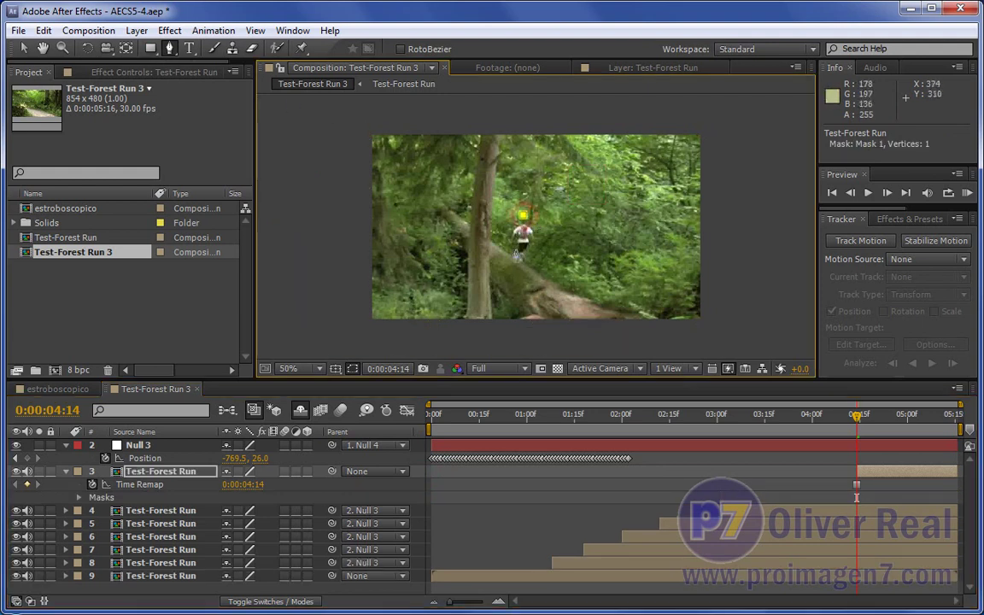
pyautogui.scroll(2, 526, 218)
pyautogui.scroll(2, 526, 218)
pyautogui.click(490, 212)
pyautogui.click(479, 255)
pyautogui.click(503, 269)
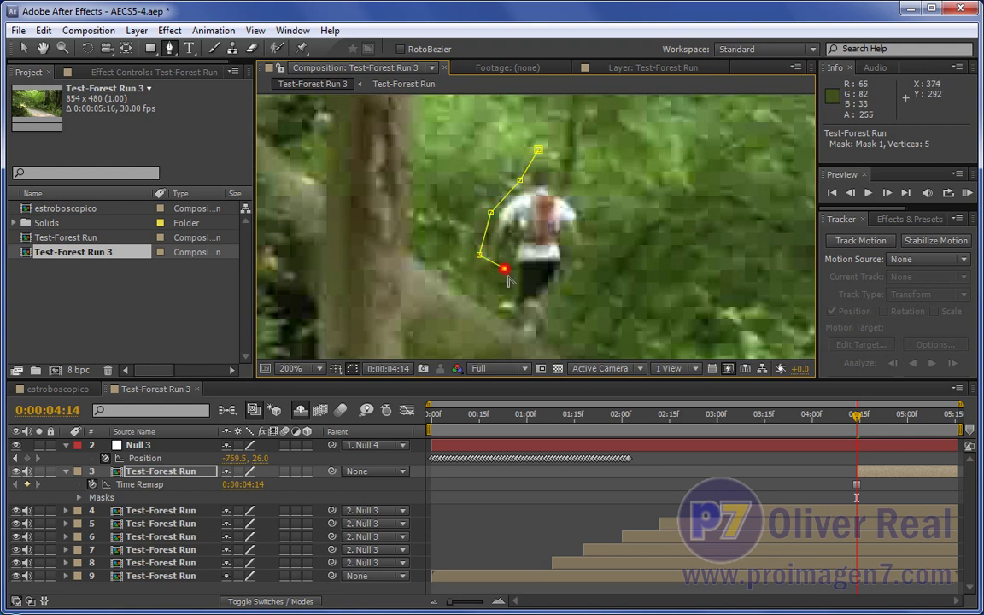
pyautogui.click(506, 309)
pyautogui.click(514, 344)
# Finish the mask up the runner's other side and close it, then zoom back to 50% and show Mask Feather.
pyautogui.click(537, 345)
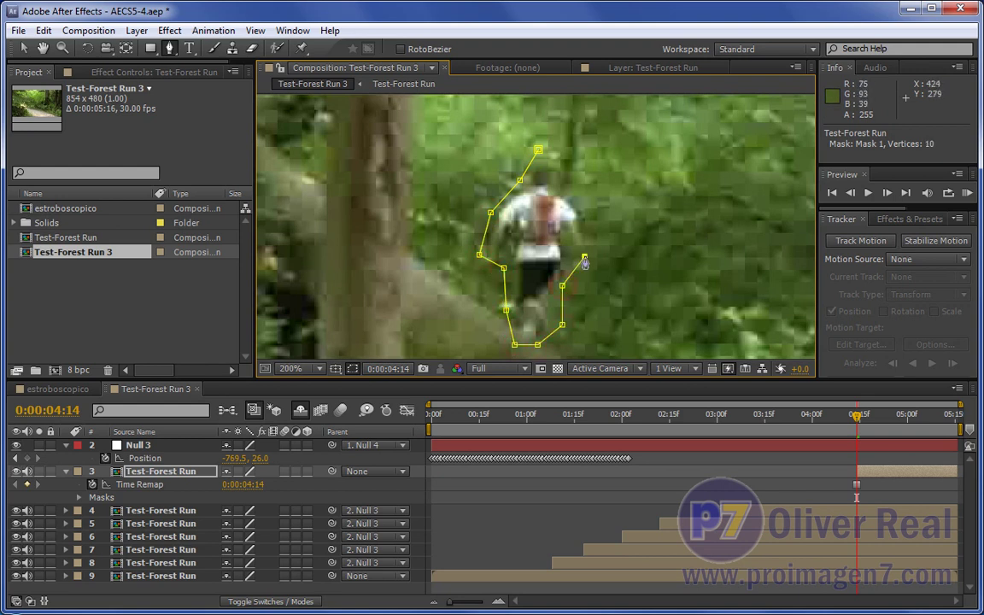
pyautogui.click(580, 190)
pyautogui.click(565, 159)
pyautogui.click(539, 150)
pyautogui.scroll(-2, 538, 222)
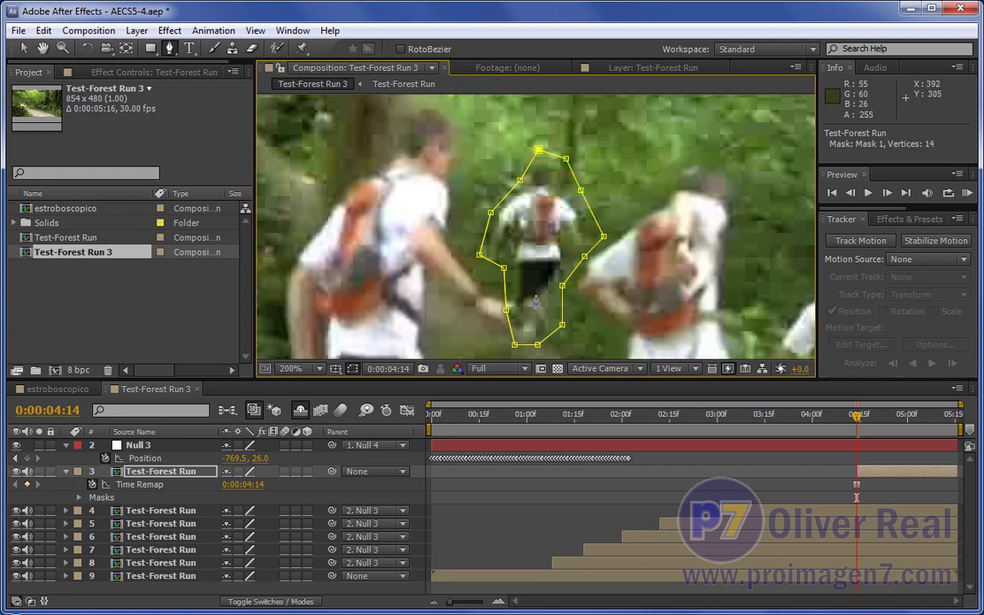
pyautogui.scroll(-1, 536, 273)
pyautogui.scroll(-1, 535, 303)
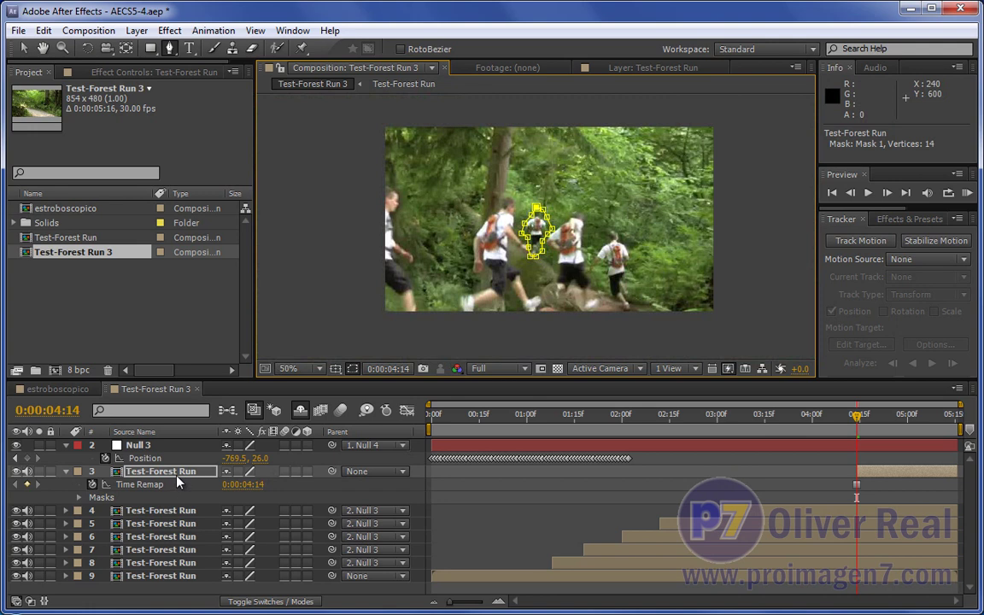
pyautogui.press('f')
pyautogui.click(260, 497)
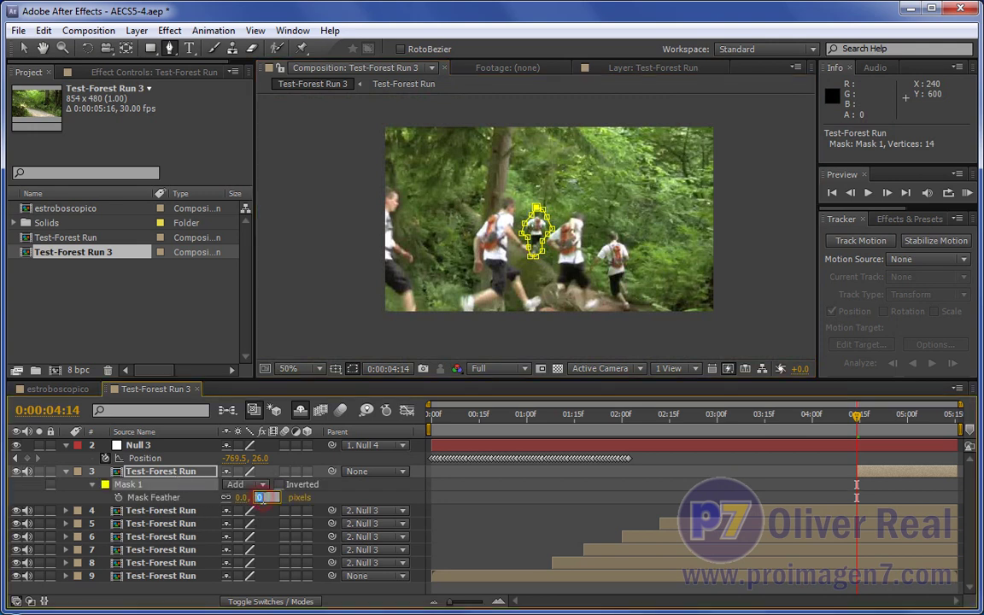
# Set the mask feather to 10 pixels, parent the copy to Null 3 and play a preview.
pyautogui.click(337, 501)
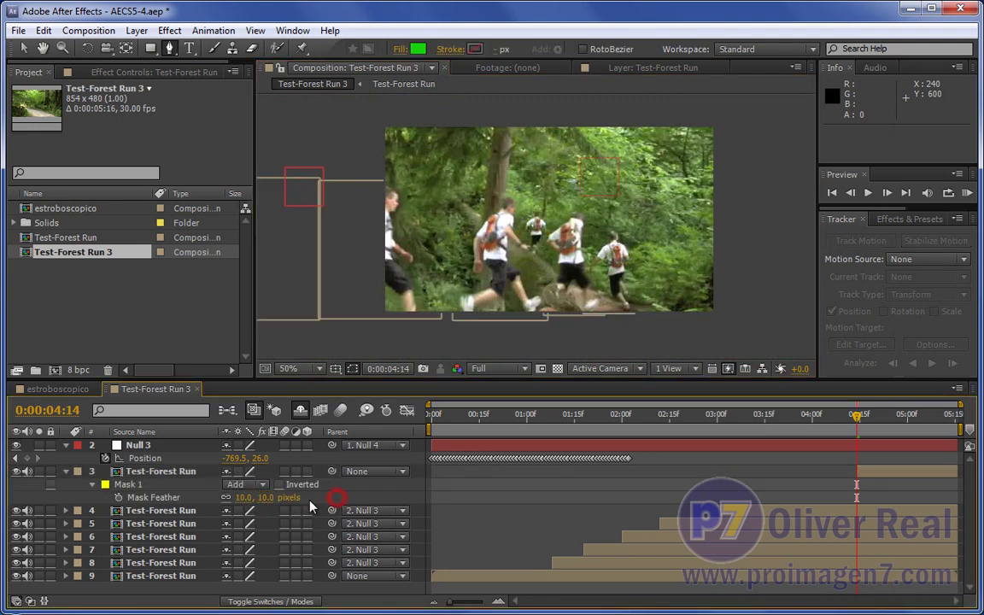
pyautogui.click(67, 471)
pyautogui.moveTo(331, 471); pyautogui.dragTo(123, 451)
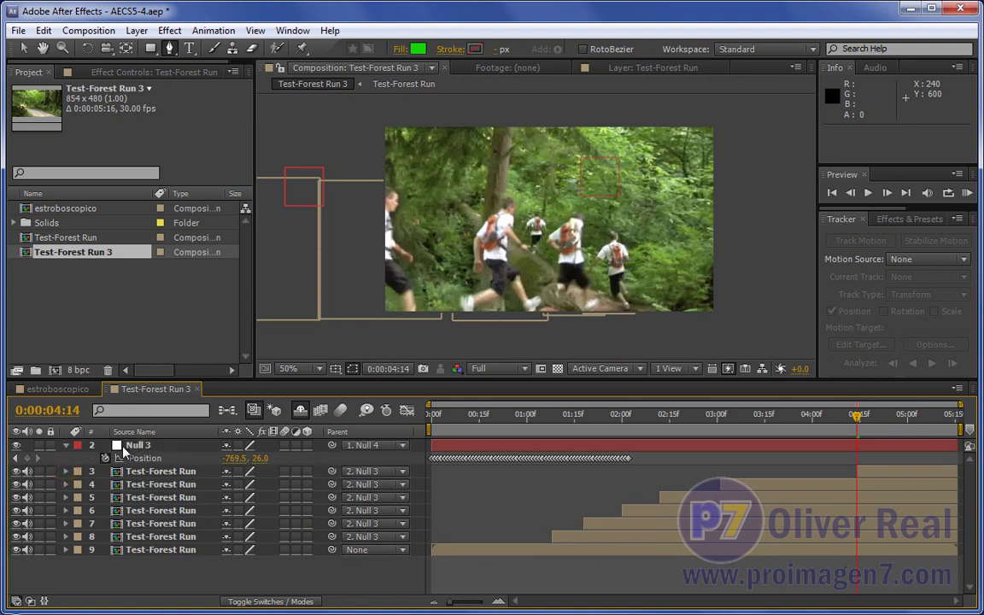
pyautogui.moveTo(856, 415)
pyautogui.mouseDown()
pyautogui.moveTo(897, 417)
pyautogui.moveTo(890, 428)
pyautogui.moveTo(500, 439)
pyautogui.mouseUp()
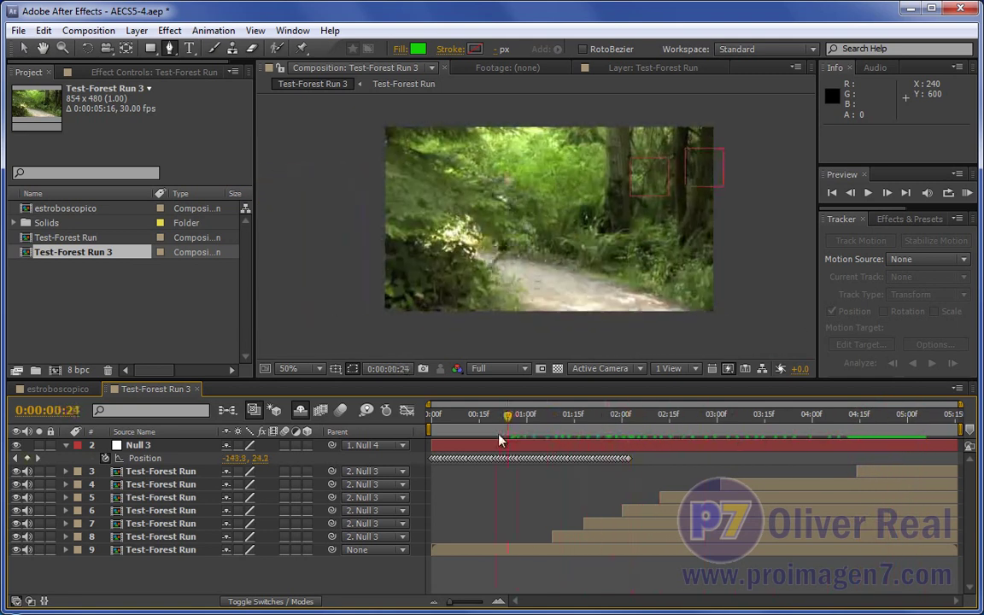
pyautogui.press('h')
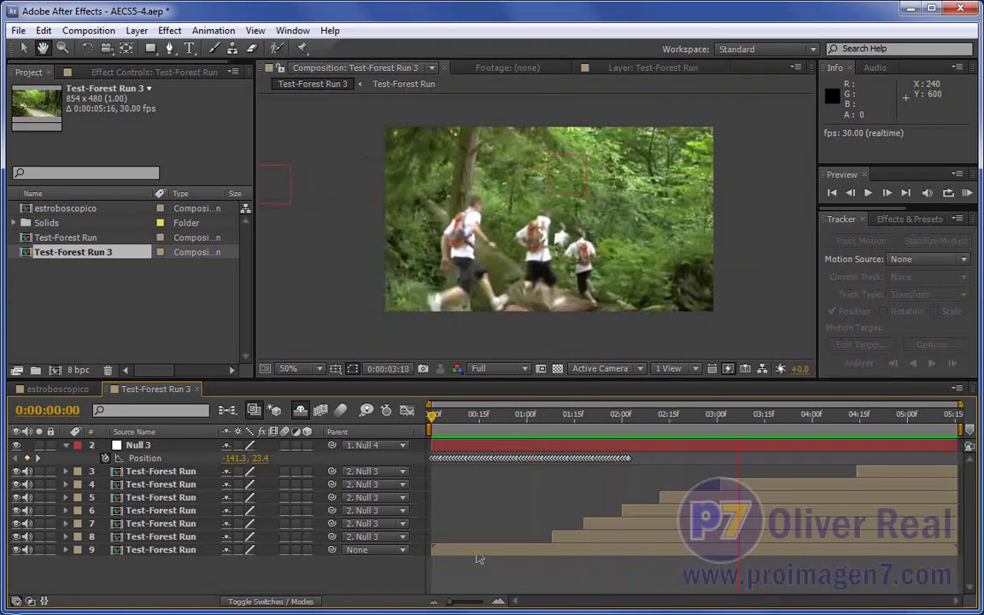
# Stop the preview, review frames from 0:00:01:26 to 0:00:04:13, and move the newest runner copy one layer down.
pyautogui.press('g')
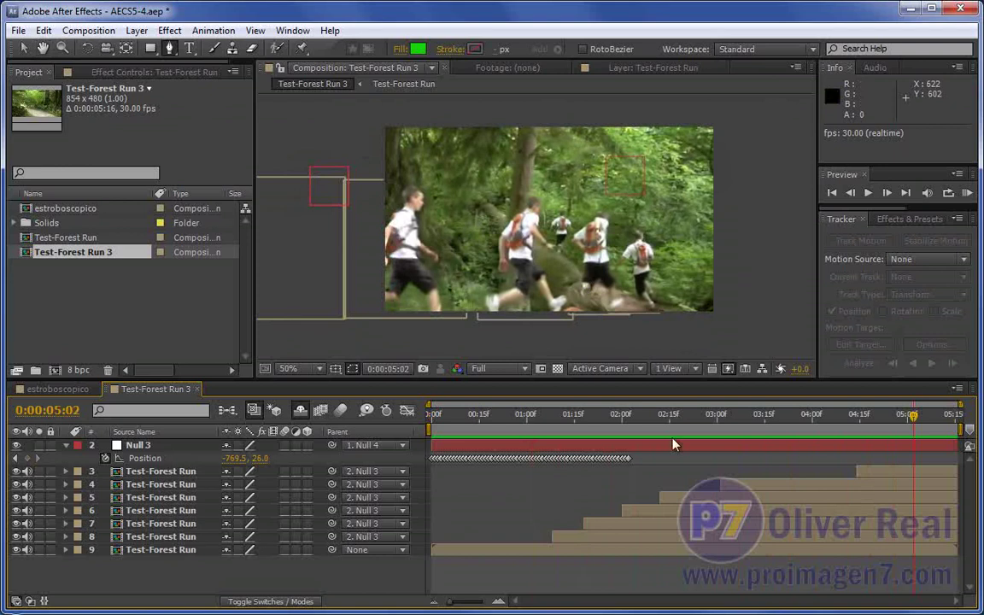
pyautogui.moveTo(922, 418); pyautogui.dragTo(827, 416)
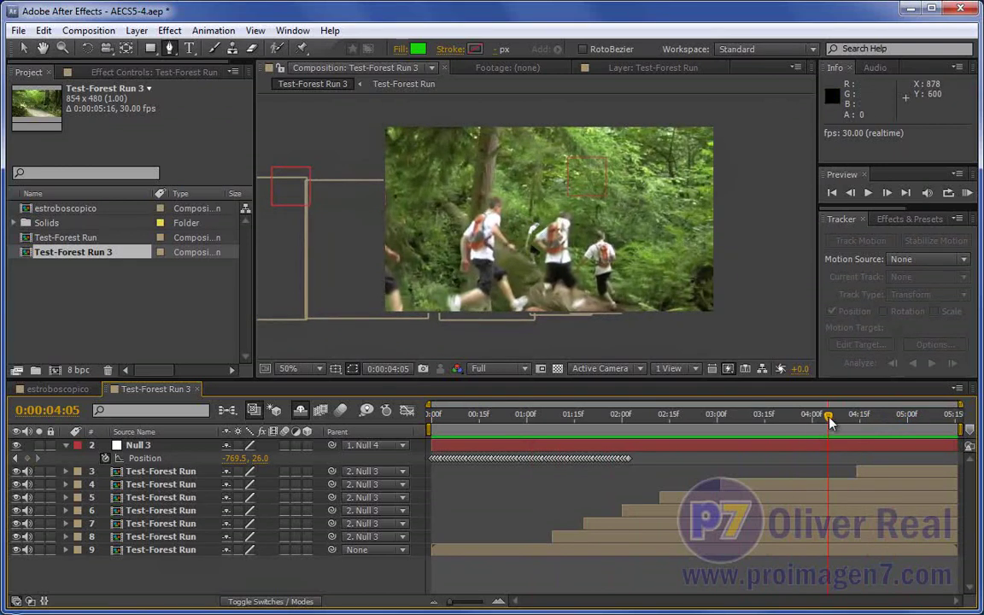
pyautogui.moveTo(828, 418)
pyautogui.mouseDown()
pyautogui.moveTo(853, 422)
pyautogui.moveTo(580, 421)
pyautogui.moveTo(609, 419)
pyautogui.mouseUp()
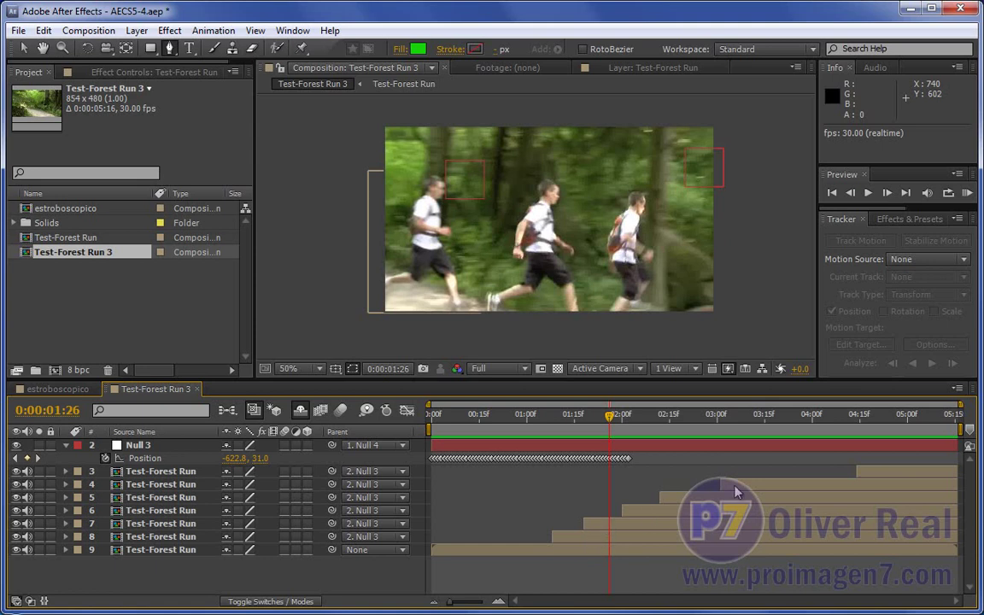
pyautogui.moveTo(610, 421); pyautogui.dragTo(882, 424)
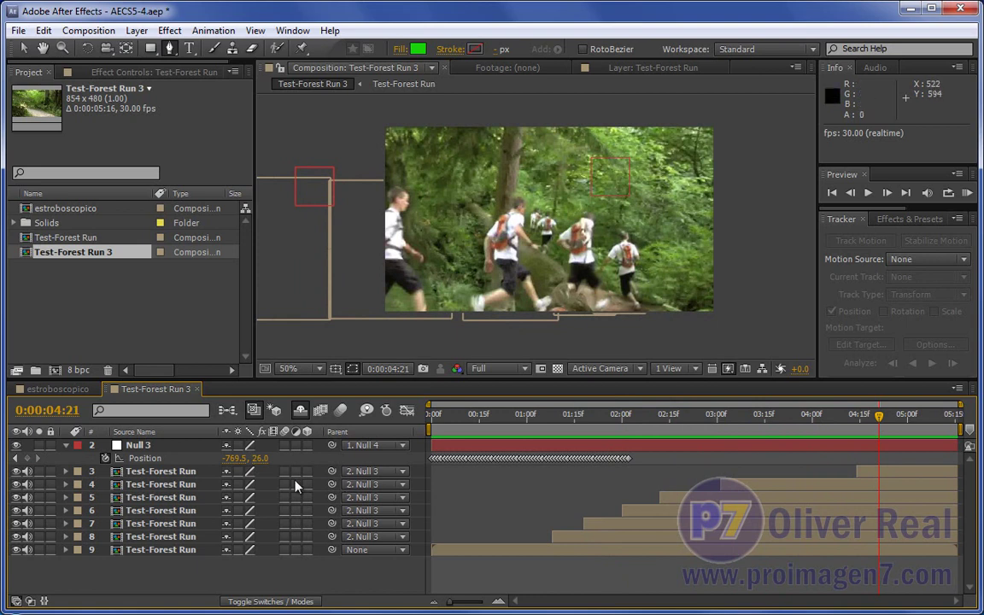
pyautogui.moveTo(186, 479); pyautogui.dragTo(186, 489)
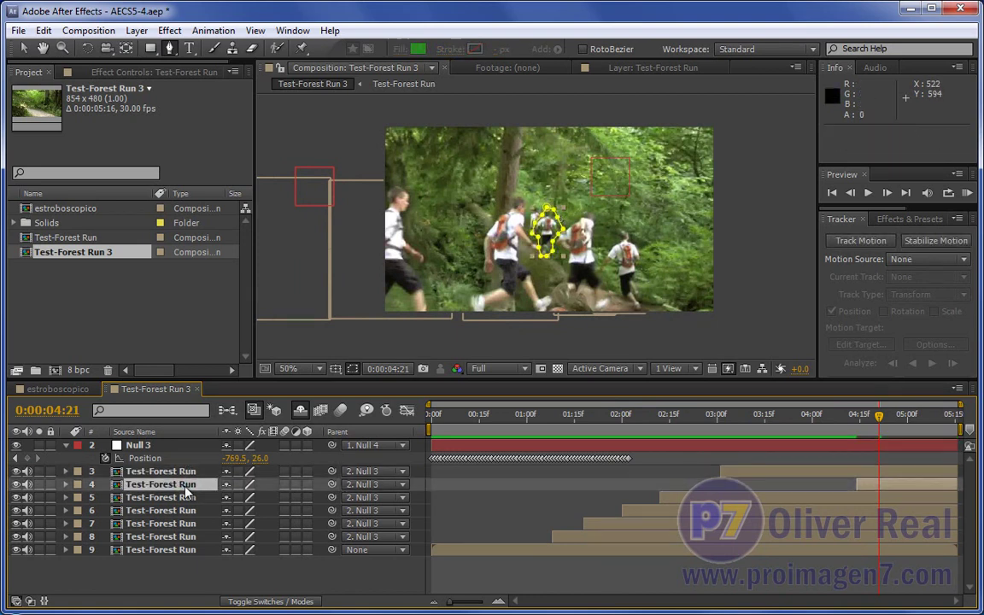
# Move the 0:00:04:14 runner copy back to layer position 3, hide Null 3, and reveal shy Null 4.
pyautogui.click(853, 420)
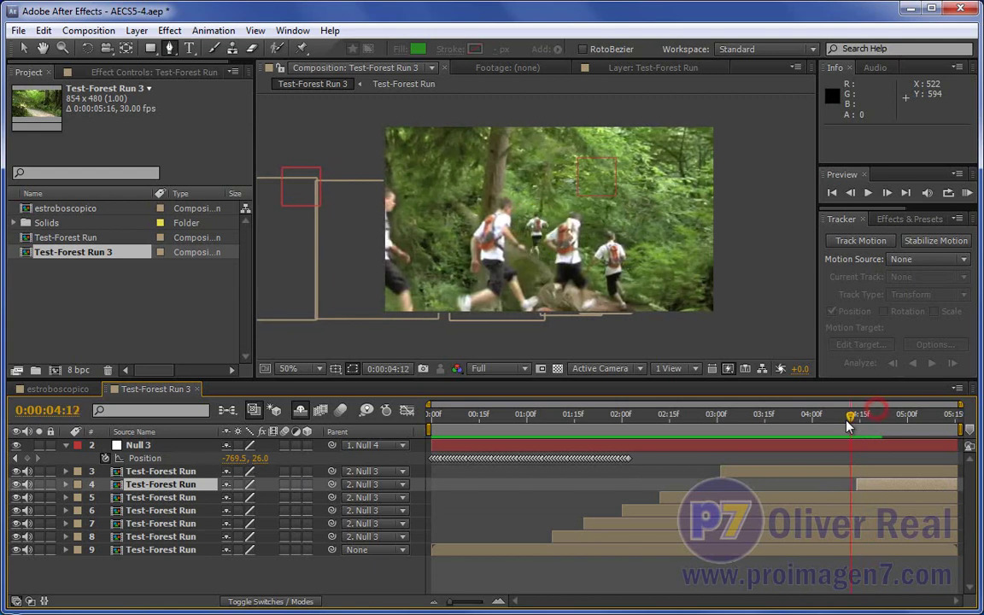
pyautogui.moveTo(854, 425); pyautogui.dragTo(877, 423)
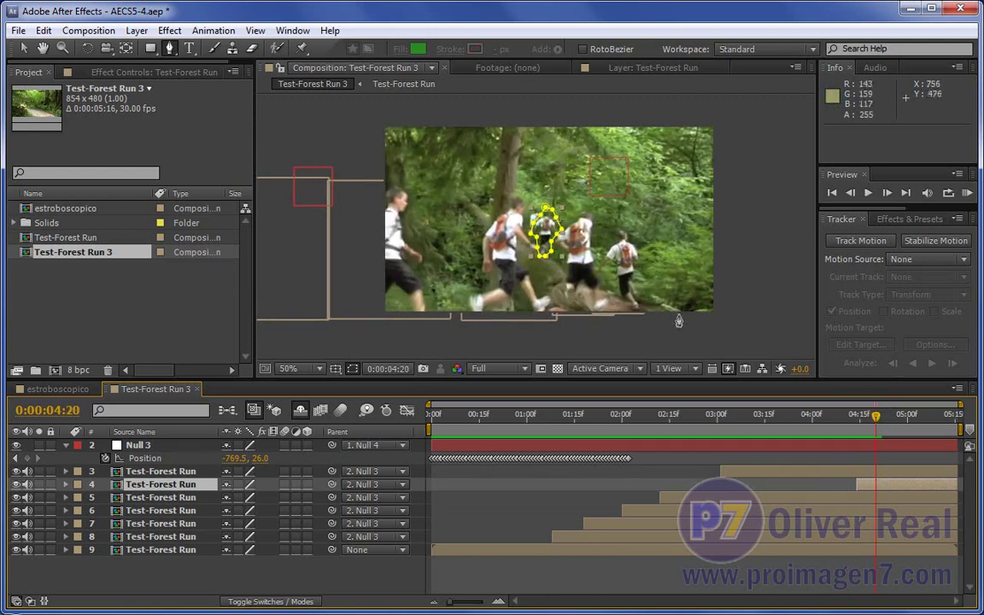
pyautogui.moveTo(184, 487); pyautogui.dragTo(183, 469)
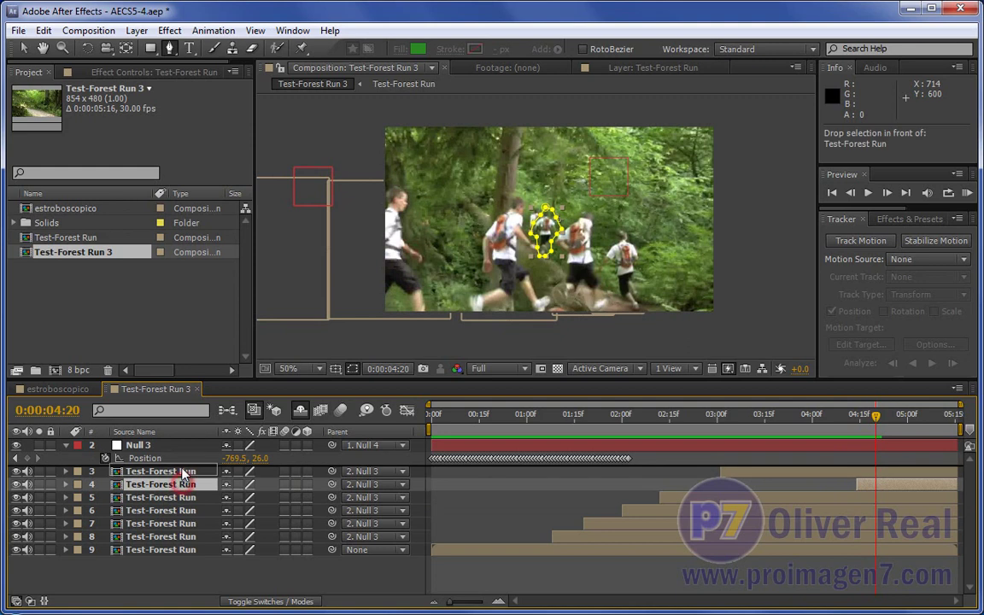
pyautogui.click(721, 427)
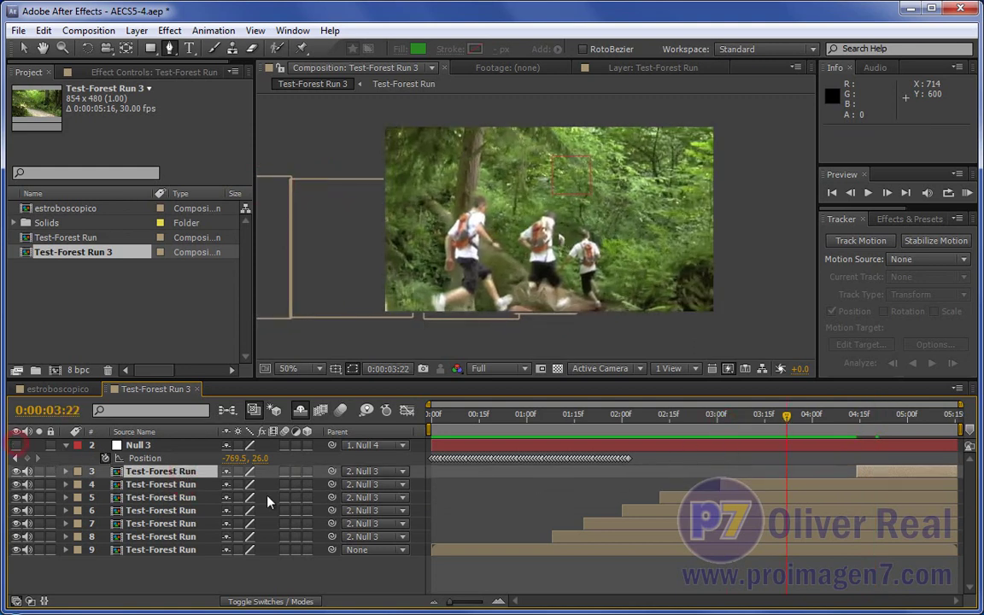
pyautogui.click(299, 411)
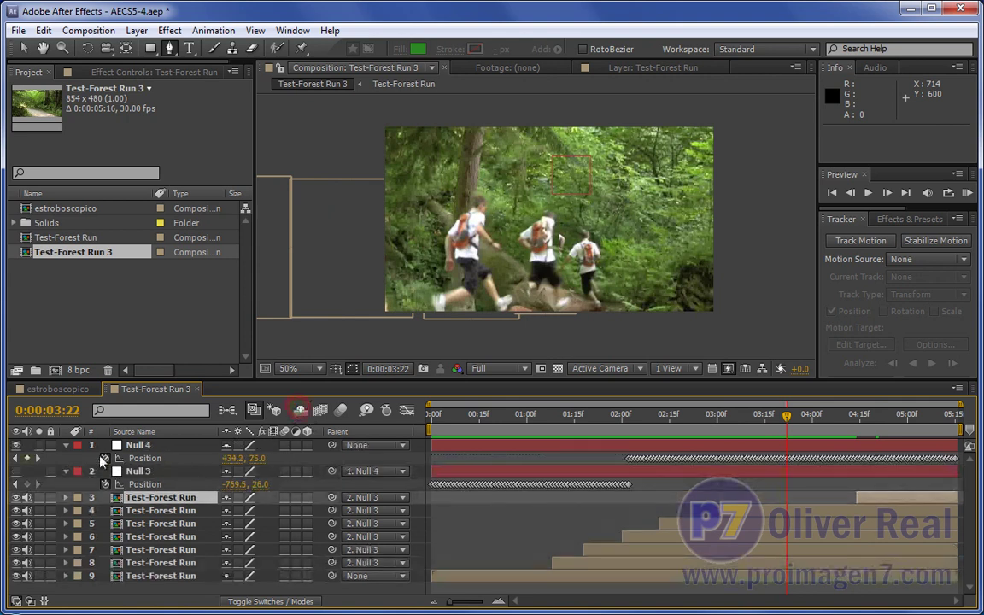
# Hide shy Null 4 again, then RAM-preview the stroboscopic run and stop playback.
pyautogui.click(299, 411)
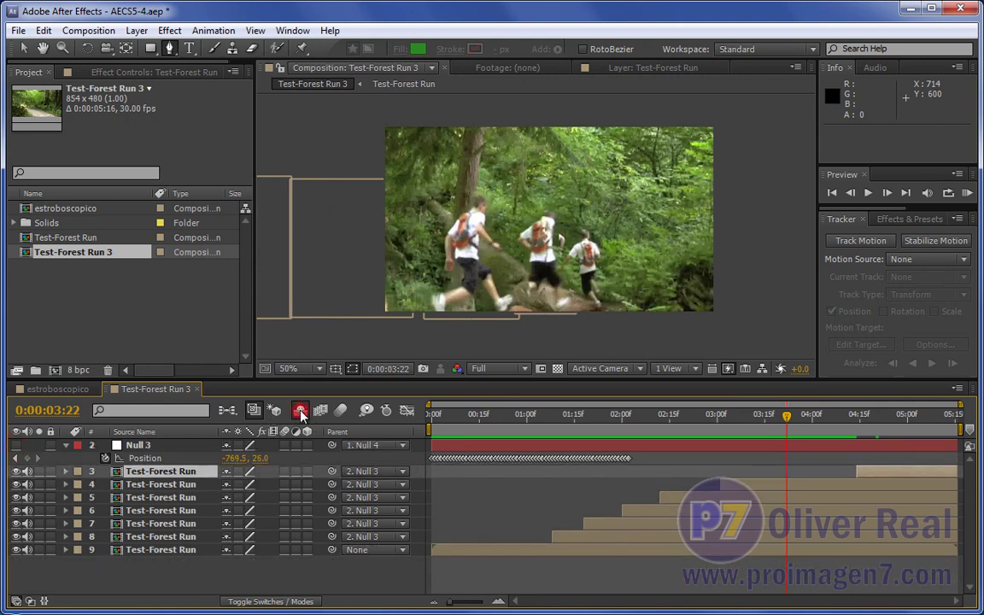
pyautogui.press('space')
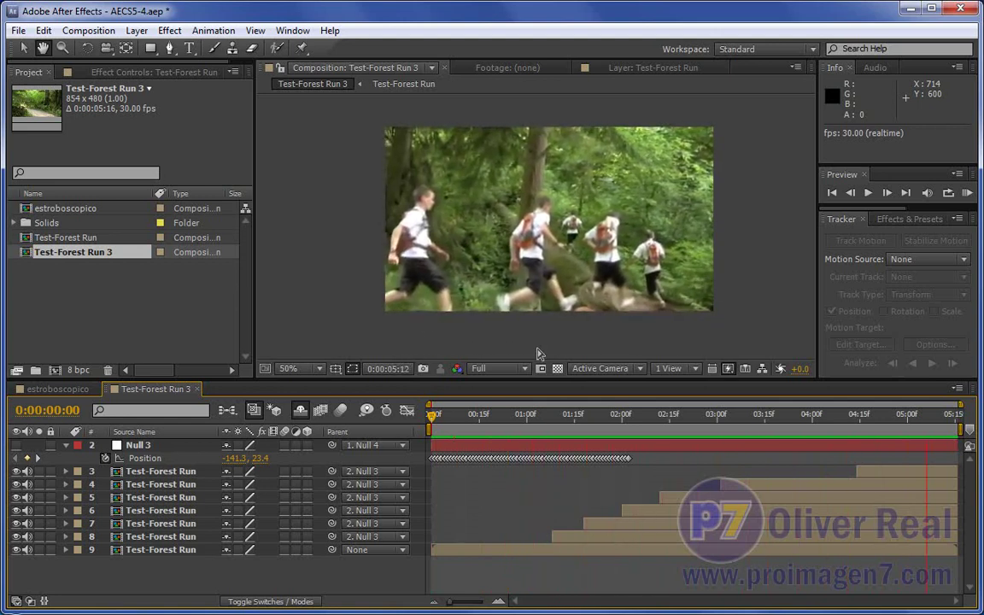
pyautogui.press('g')
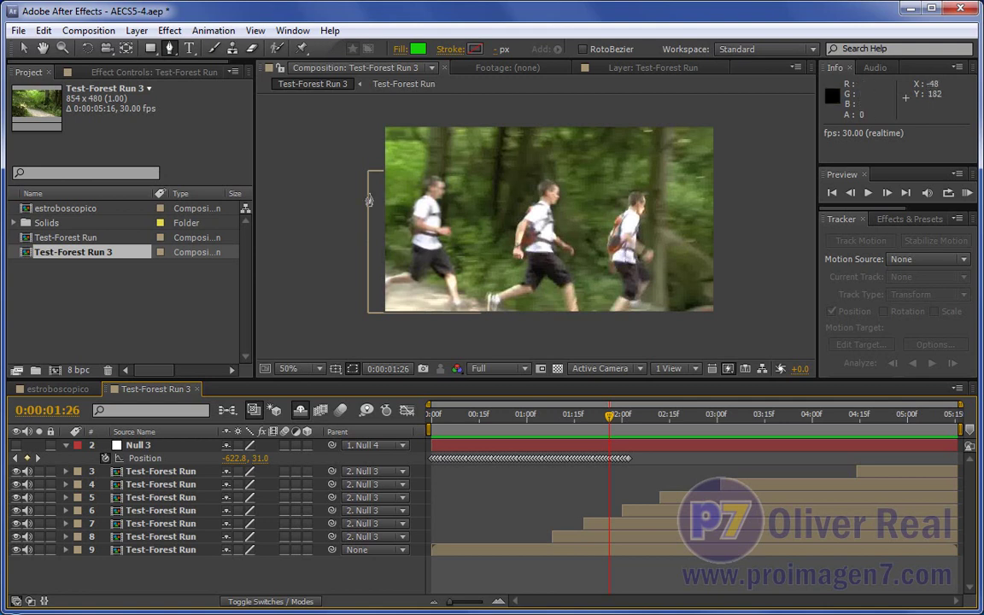
pyautogui.click(23, 49)
pyautogui.click(517, 577)
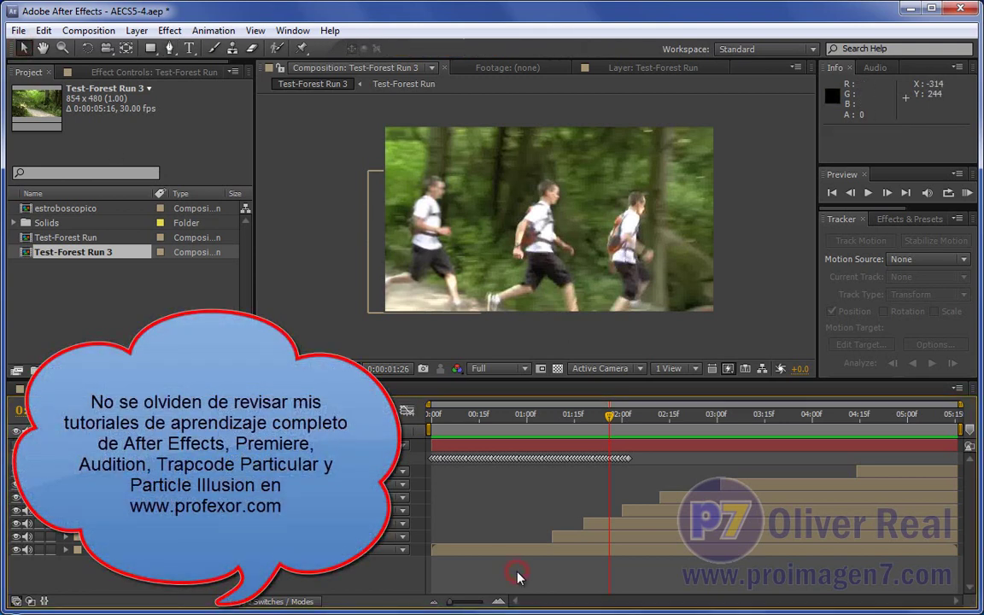